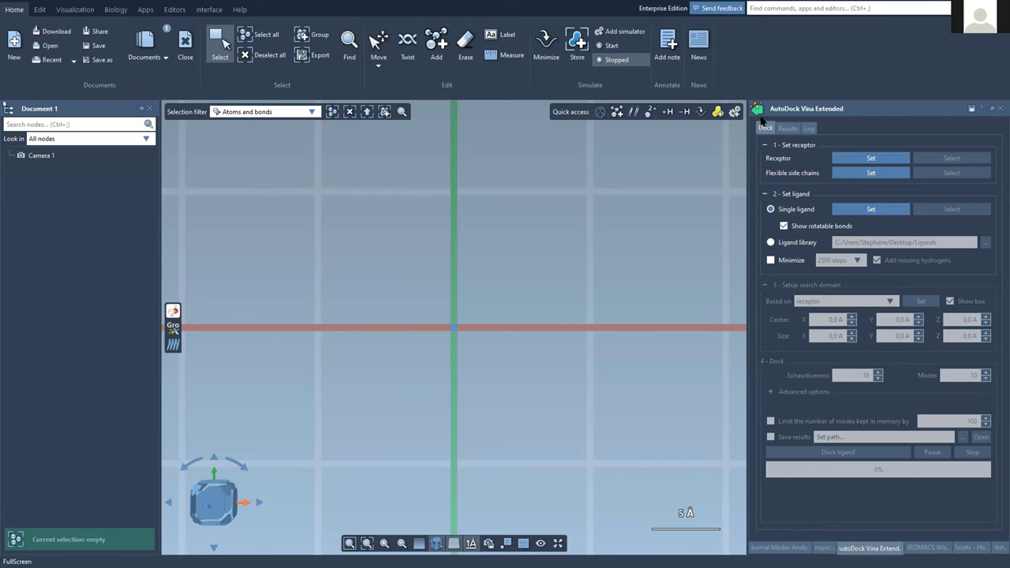
- Add a 2-aminoethanol molecule from the Alcohols assets to the empty document, just beyond the red axis
{"action": "middle_click_drag", "start_coordinate": [483, 314], "coordinate": [451, 239]}
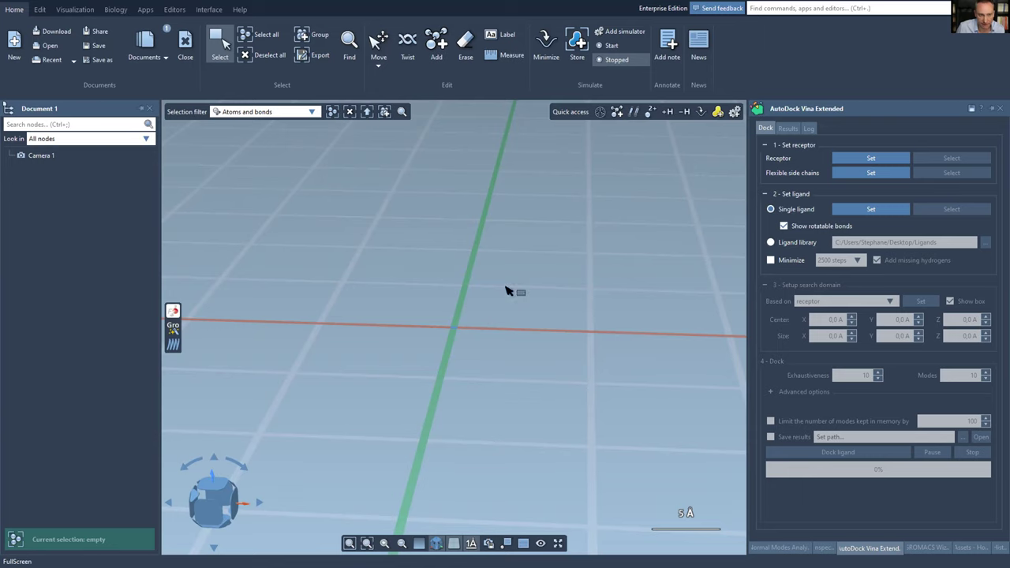
{"action": "key", "text": "a"}
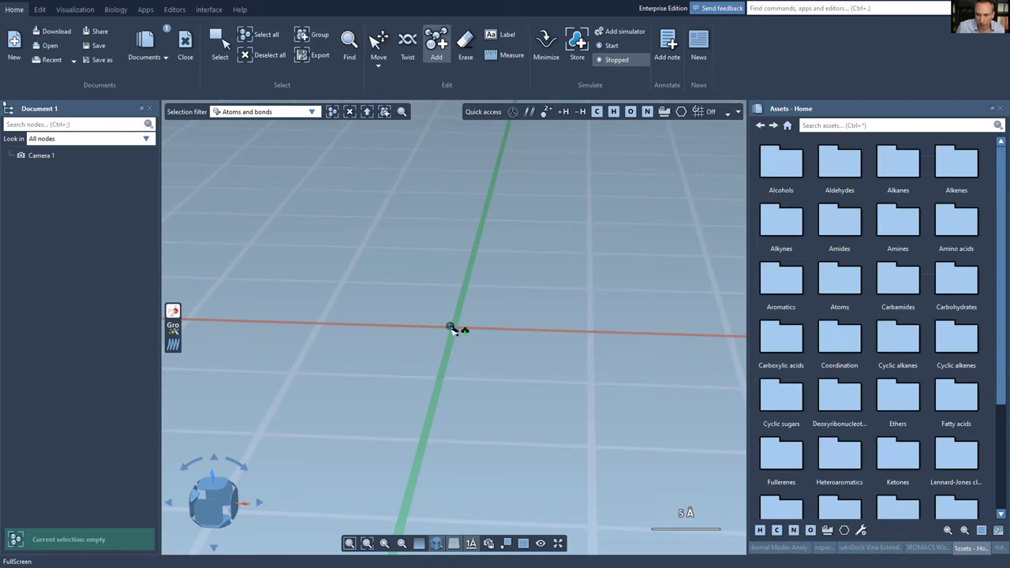
{"action": "double_click", "coordinate": [775, 167]}
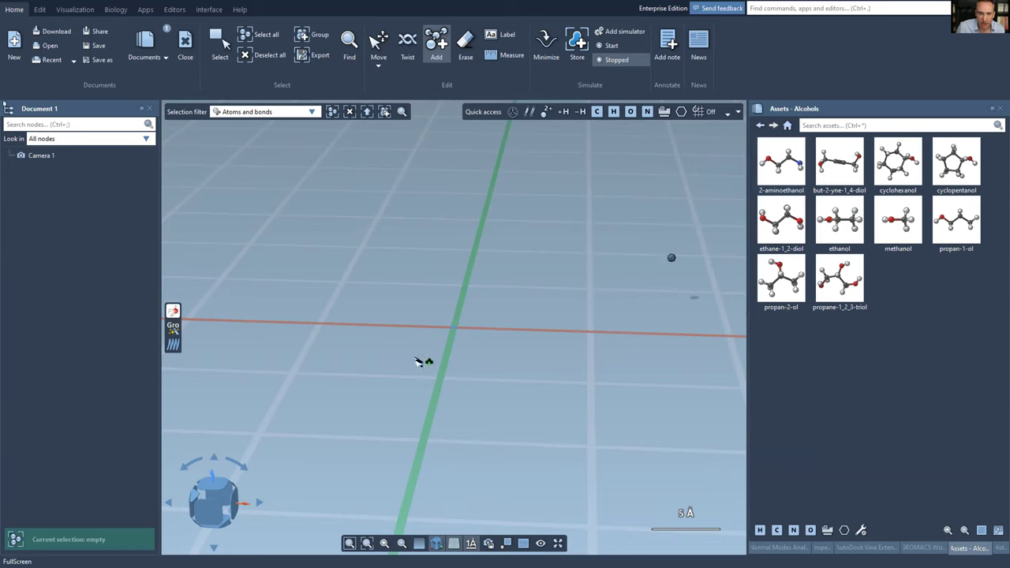
{"action": "scroll", "coordinate": [412, 354], "scroll_direction": "up", "scroll_amount": 4}
{"action": "middle_click_drag", "start_coordinate": [487, 230], "coordinate": [413, 350]}
{"action": "left_click_drag", "start_coordinate": [790, 164], "coordinate": [399, 319]}
{"action": "left_click", "coordinate": [400, 319]}
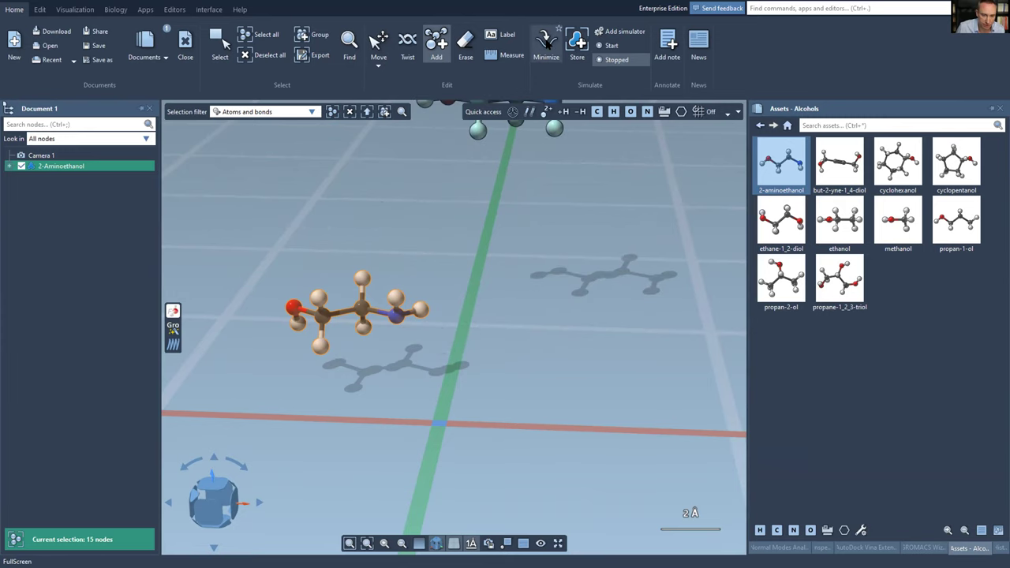
- With interactive minimization running, attach a second 2-aminoethanol and a carbon atom at the molecule's nitrogen end
{"action": "left_click", "coordinate": [547, 43]}
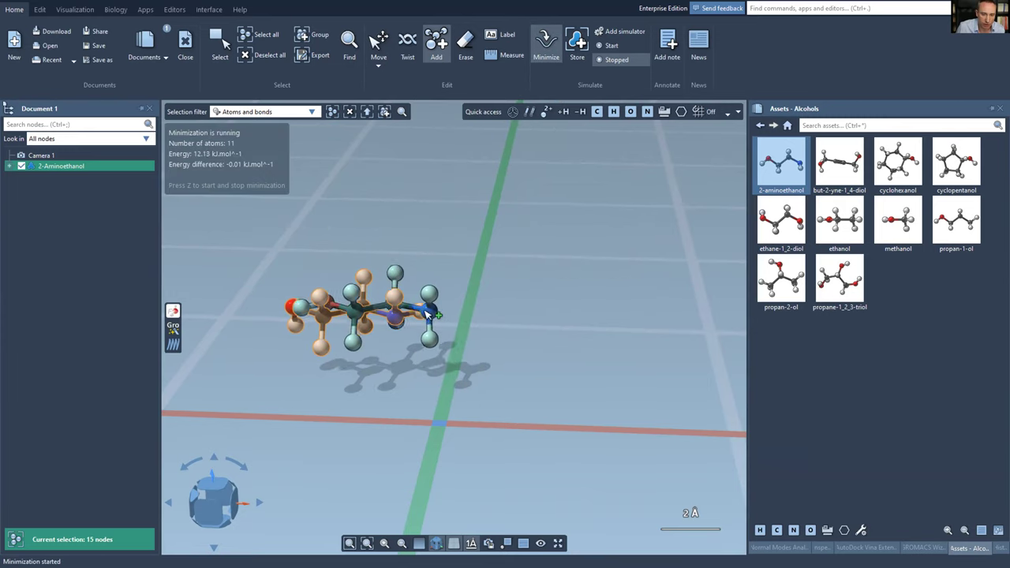
{"action": "left_click", "coordinate": [441, 316]}
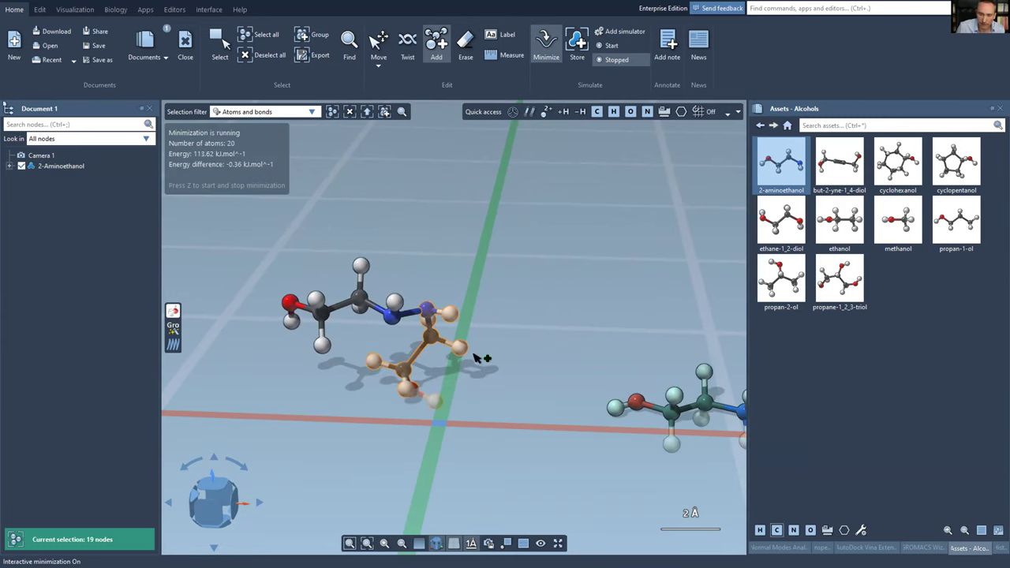
{"action": "left_click", "coordinate": [777, 531]}
{"action": "left_click", "coordinate": [451, 315]}
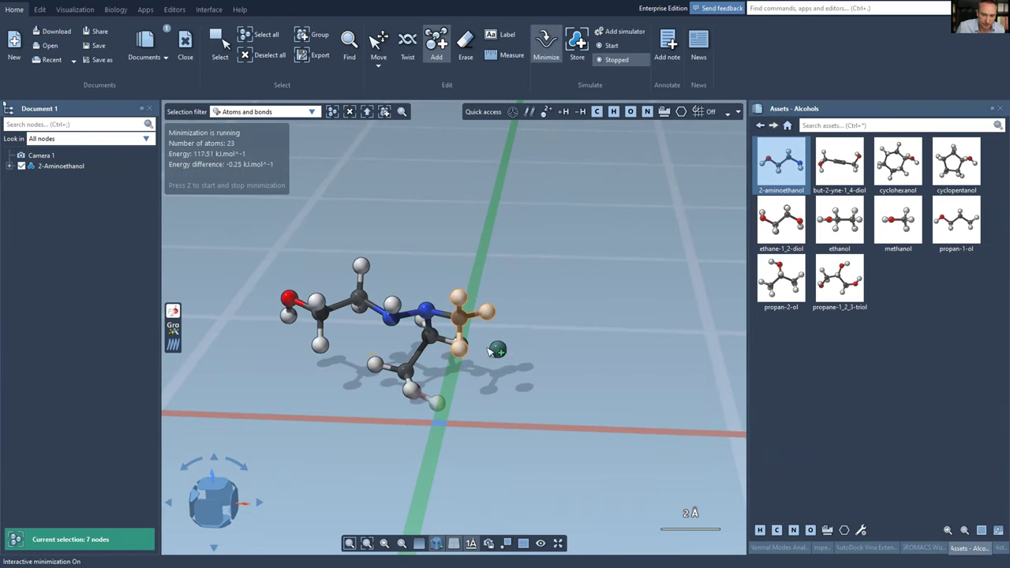
{"action": "scroll", "coordinate": [497, 352], "scroll_direction": "up", "scroll_amount": 3}
{"action": "scroll", "coordinate": [398, 331], "scroll_direction": "down", "scroll_amount": 2}
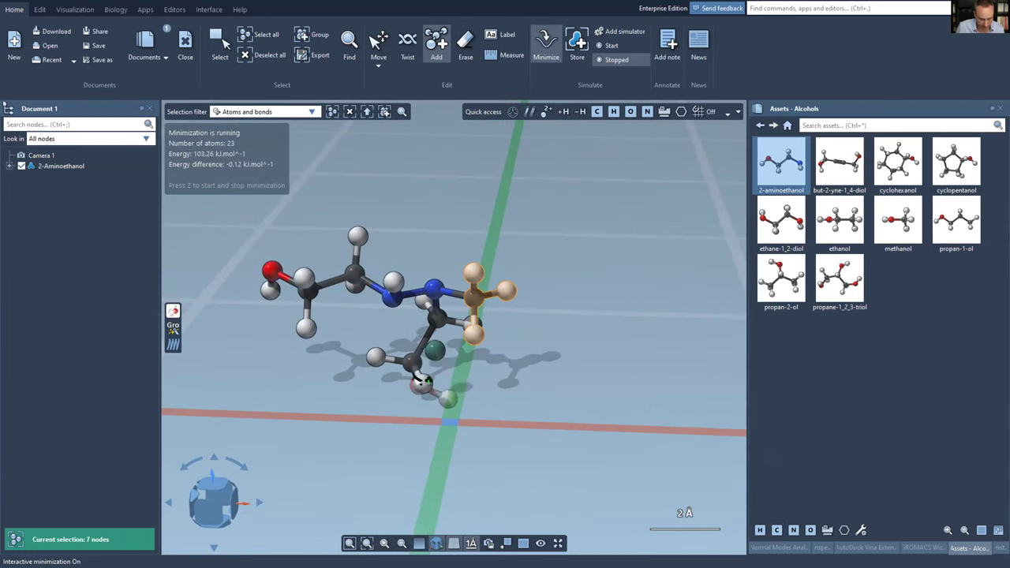
- Select the molecule's hydroxyl-bearing end opposite the added carbon, translate it by about (-0.22 Å, -0.10 Å), and clear the selection
{"action": "key", "text": "m"}
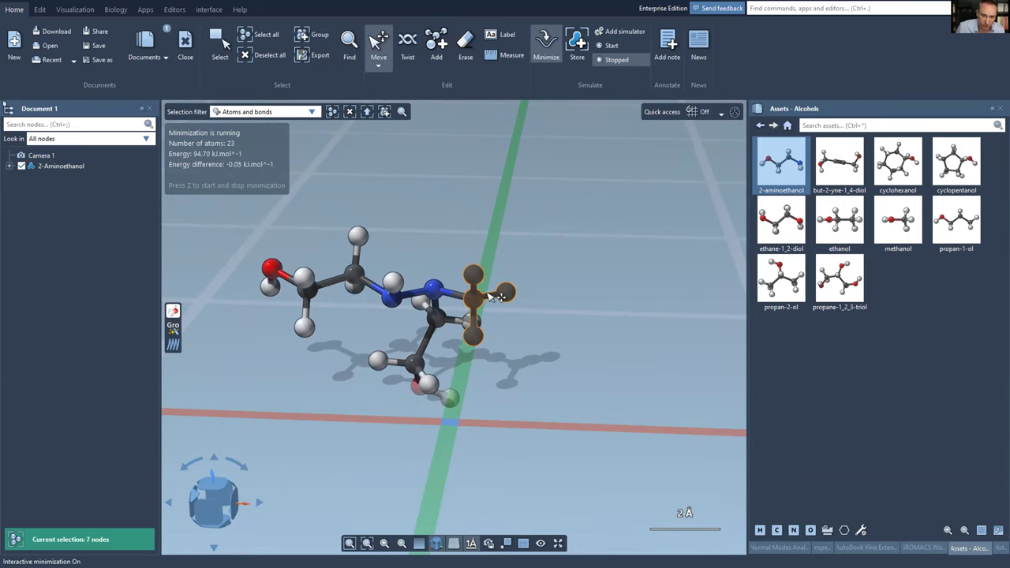
{"action": "key", "text": "m"}
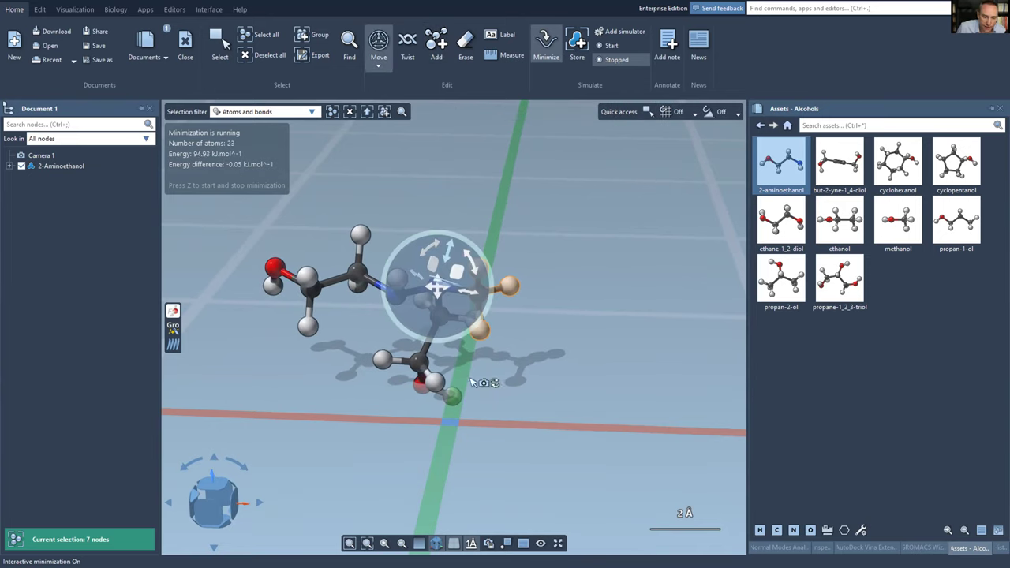
{"action": "right_click_drag", "start_coordinate": [510, 365], "coordinate": [234, 263]}
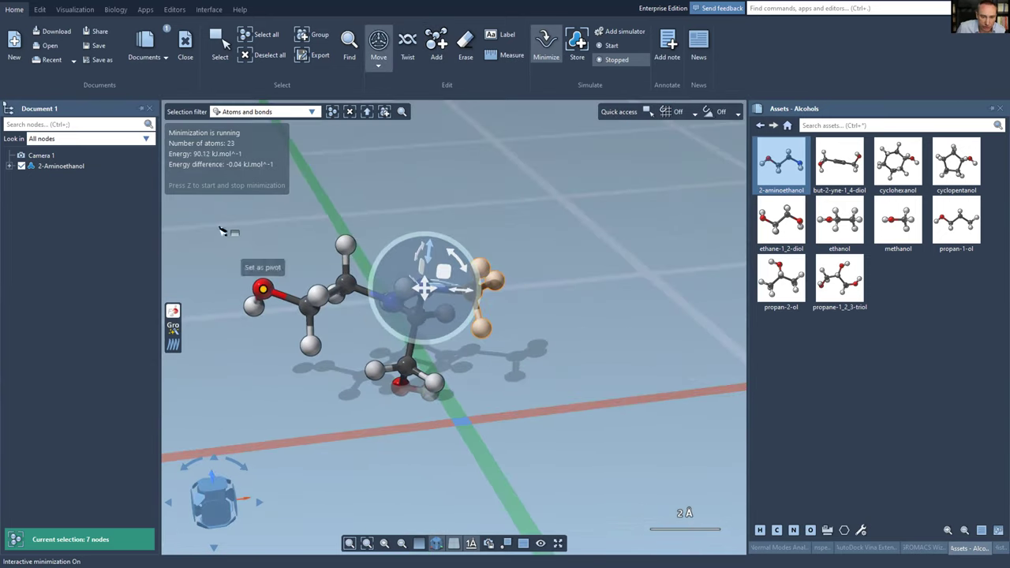
{"action": "left_click_drag", "start_coordinate": [218, 227], "coordinate": [355, 383]}
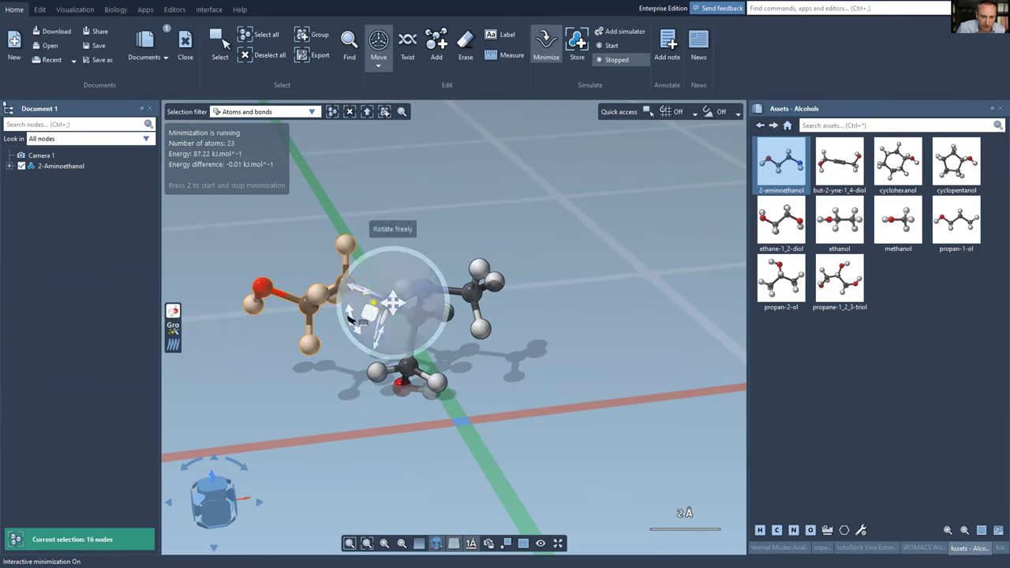
{"action": "left_click_drag", "start_coordinate": [348, 315], "coordinate": [389, 307]}
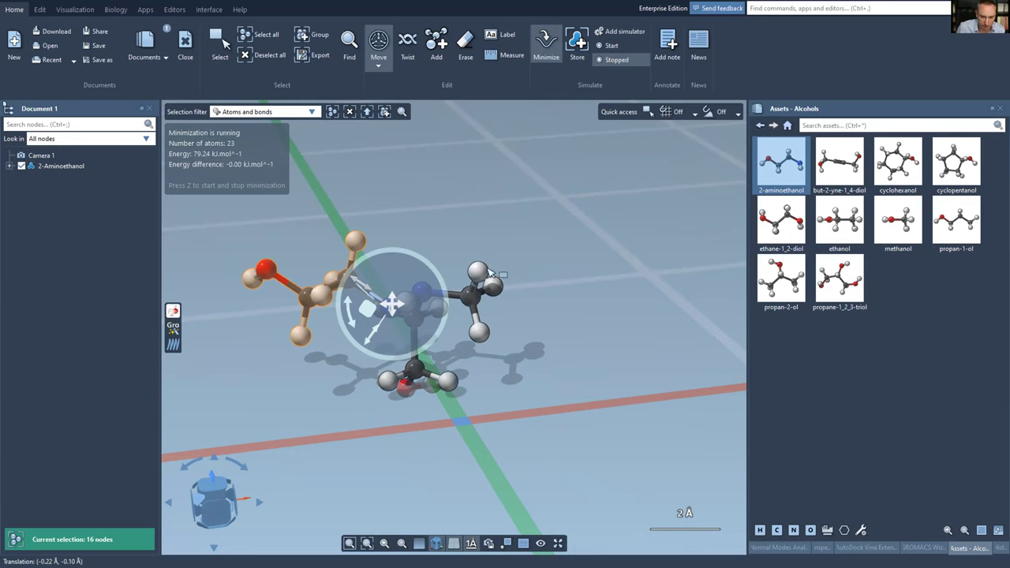
{"action": "left_click", "coordinate": [506, 319]}
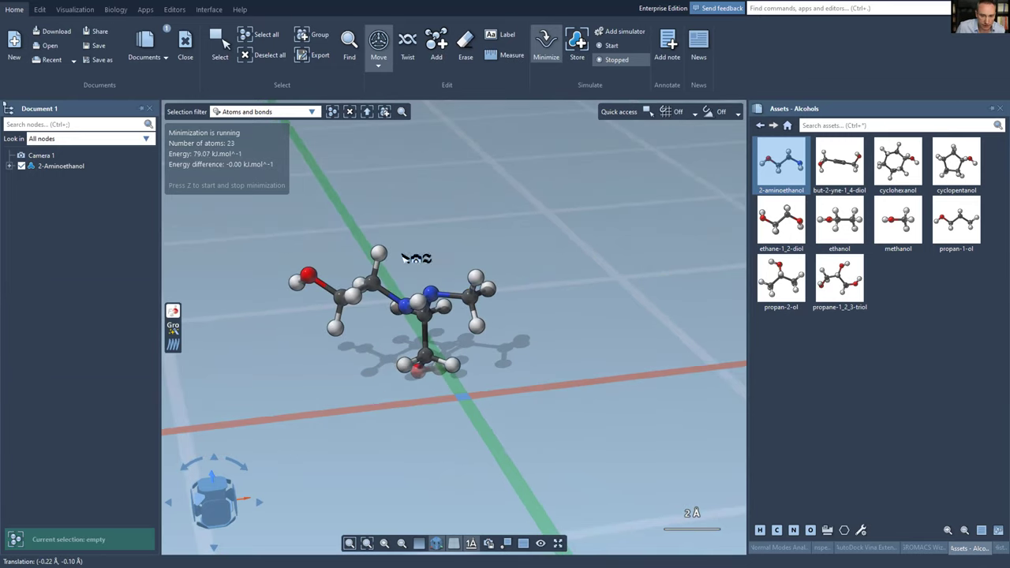
- Export the molecule to the Desktop as an OBJ file named test, keeping the default resolution and shininess options
{"action": "right_click_drag", "start_coordinate": [411, 265], "coordinate": [345, 309]}
{"action": "middle_click_drag", "start_coordinate": [348, 311], "coordinate": [338, 235]}
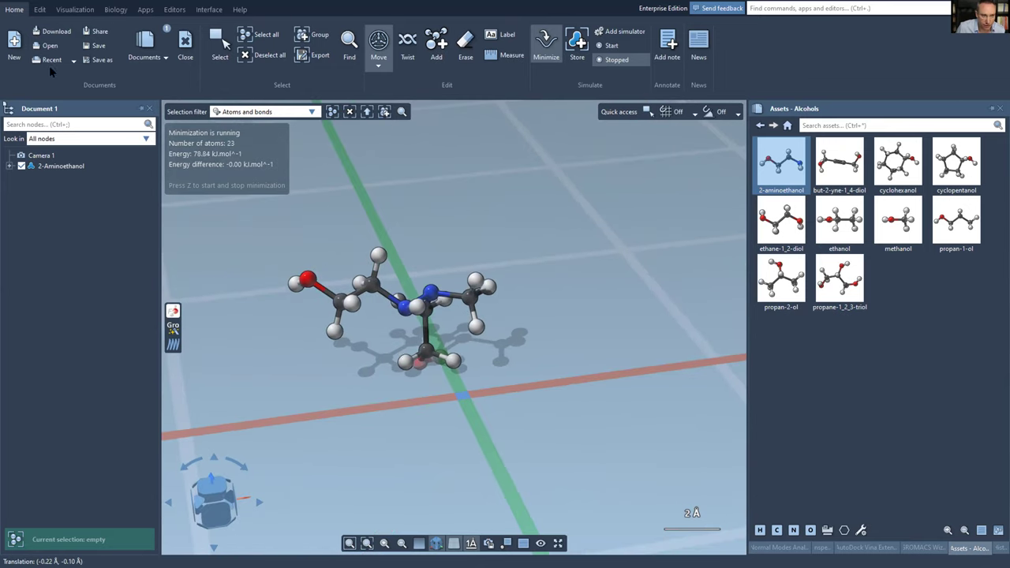
{"action": "left_click", "coordinate": [75, 10]}
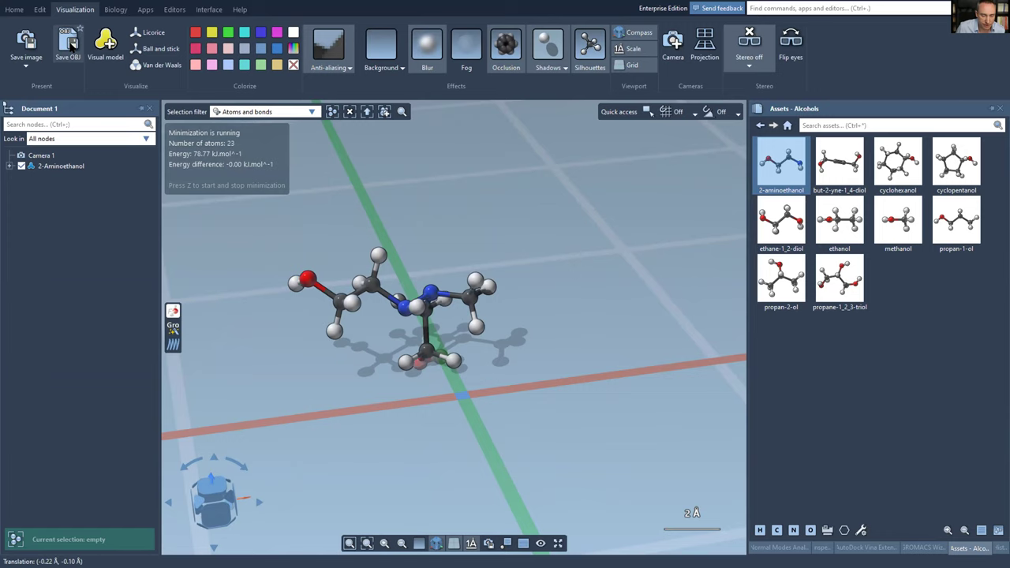
{"action": "left_click", "coordinate": [70, 46]}
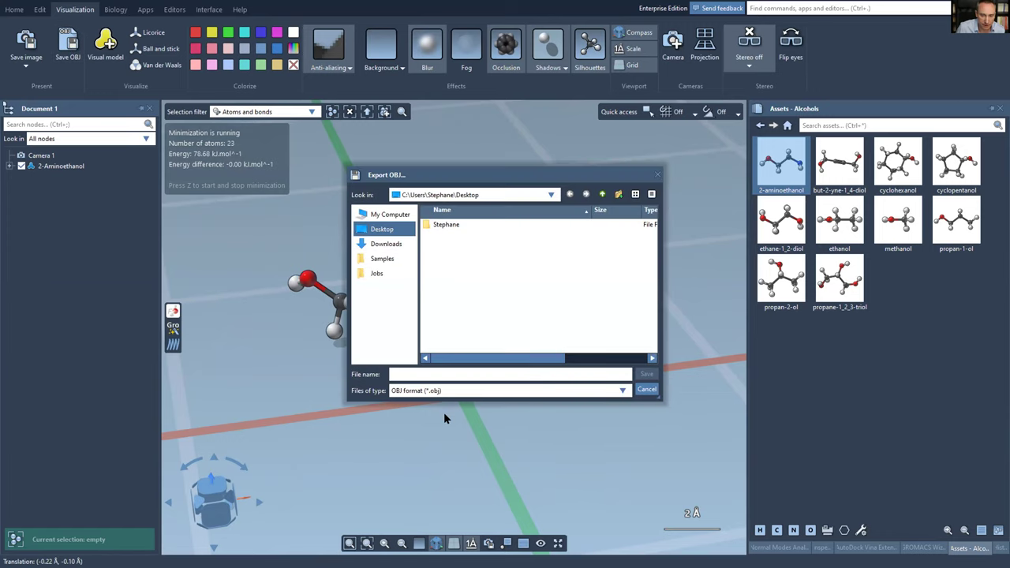
{"action": "type", "text": "test"}
{"action": "key", "text": "Return"}
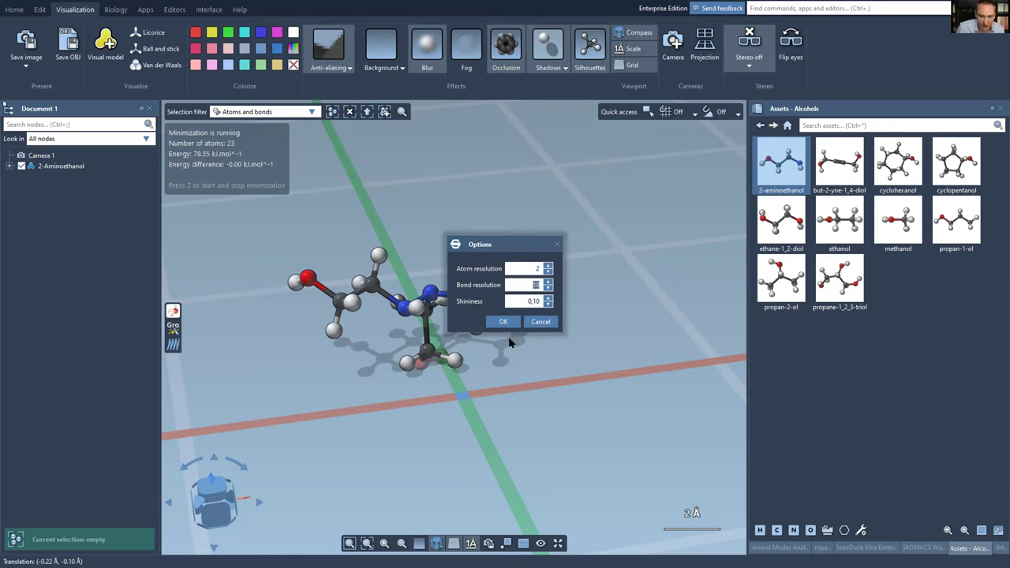
{"action": "key", "text": "Return"}
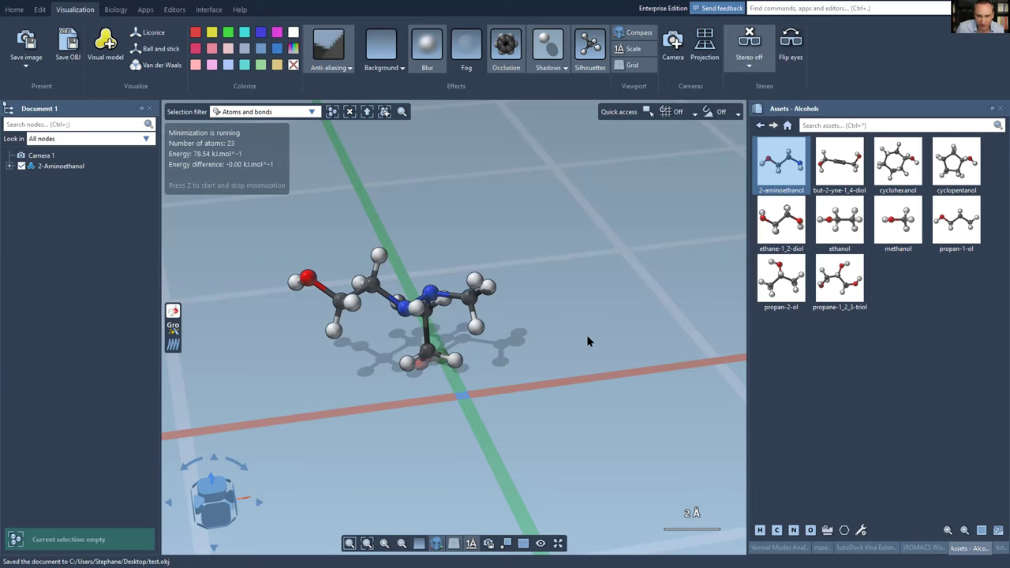
- Switch to the OneAngstrom.pptx presentation in PowerPoint and insert test.obj as a 3D model on the slide
{"action": "key", "text": "alt+Tab"}
{"action": "key", "text": "alt+Tab"}
{"action": "key", "text": "alt+Tab"}
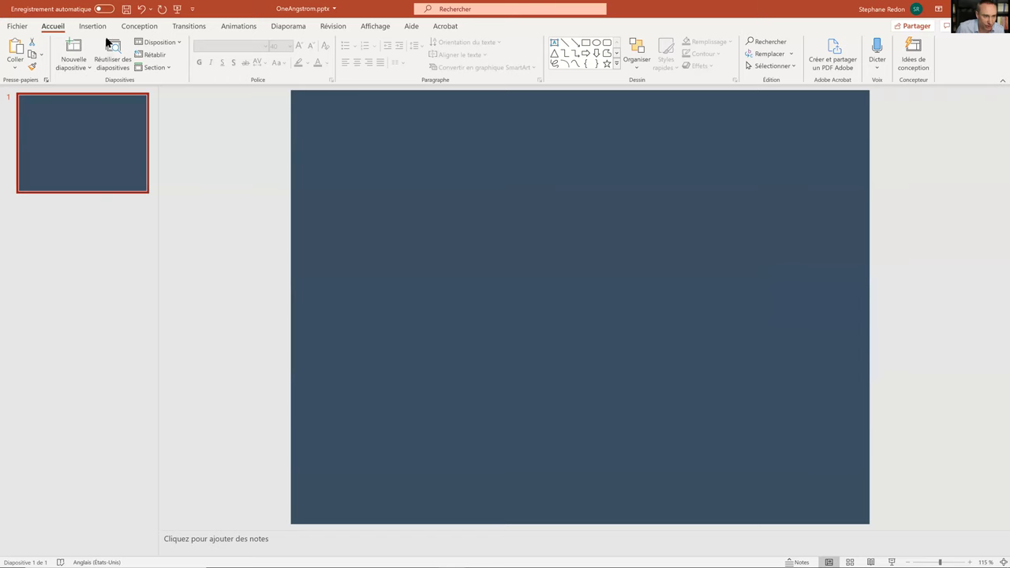
{"action": "left_click", "coordinate": [93, 26]}
{"action": "left_click", "coordinate": [260, 64]}
{"action": "left_click", "coordinate": [279, 99]}
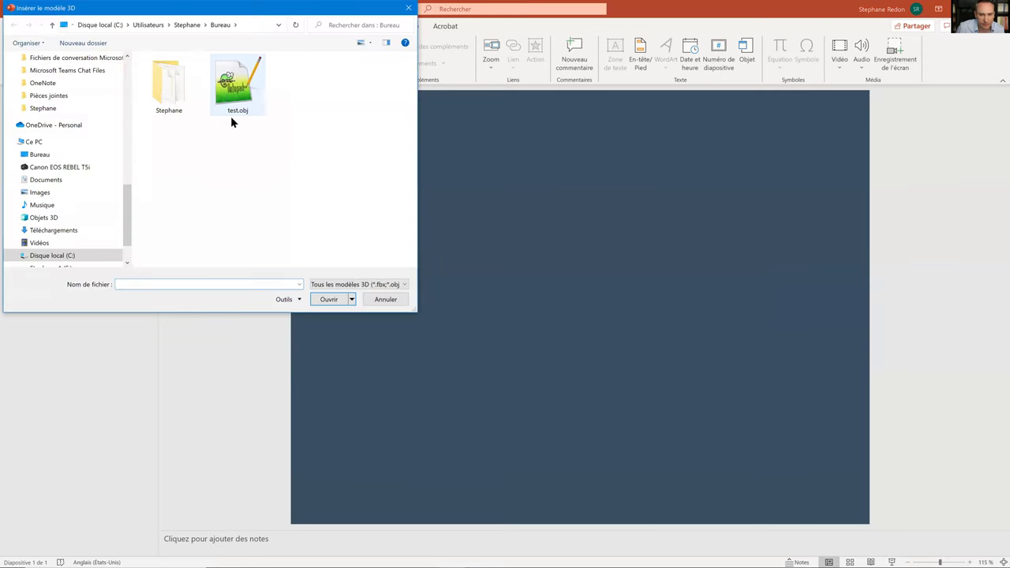
{"action": "double_click", "coordinate": [231, 119]}
- Rotate the inserted 3D molecule on the slide to a new viewing angle and deselect it
{"action": "left_click_drag", "start_coordinate": [643, 333], "coordinate": [553, 362]}
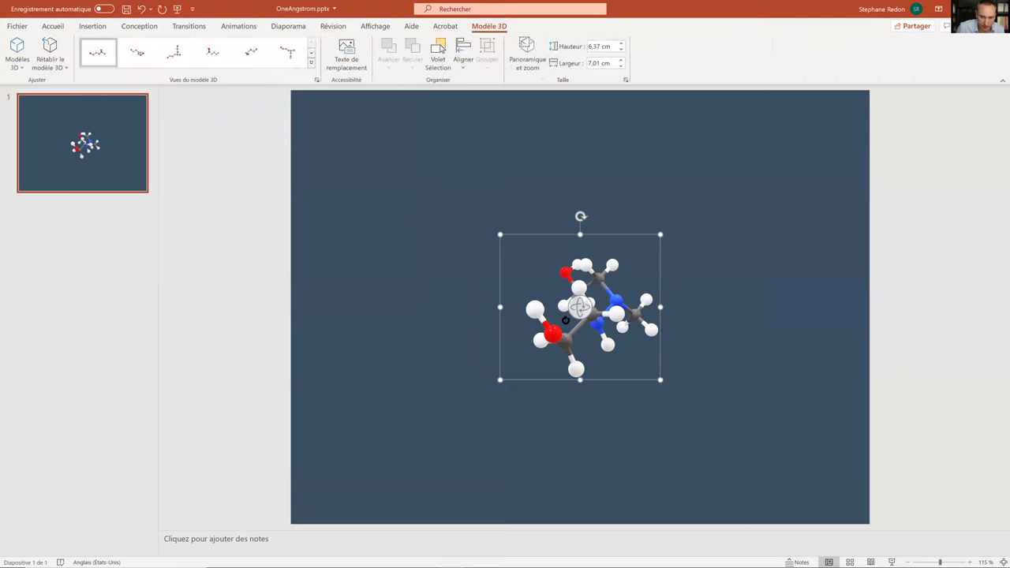
{"action": "left_click_drag", "start_coordinate": [578, 307], "coordinate": [536, 221]}
{"action": "key", "text": "Escape"}
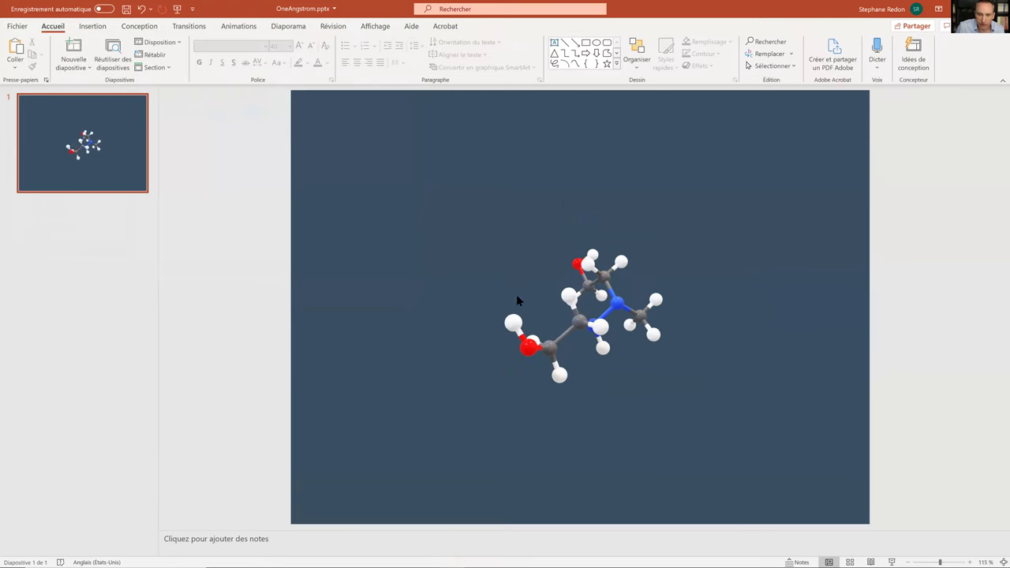
- Return to SAMSON and close the document containing the 2-aminoethanol-based molecule
{"action": "key", "text": "ctrl+w"}
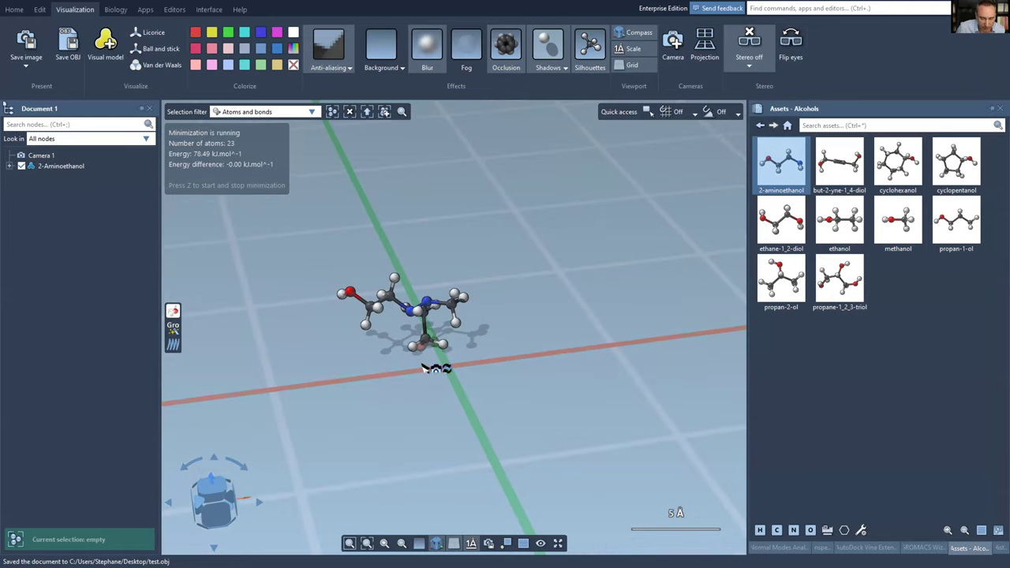
{"action": "right_click_drag", "start_coordinate": [423, 369], "coordinate": [428, 408]}
{"action": "key", "text": "ctrl+w"}
{"action": "left_click", "coordinate": [507, 308]}
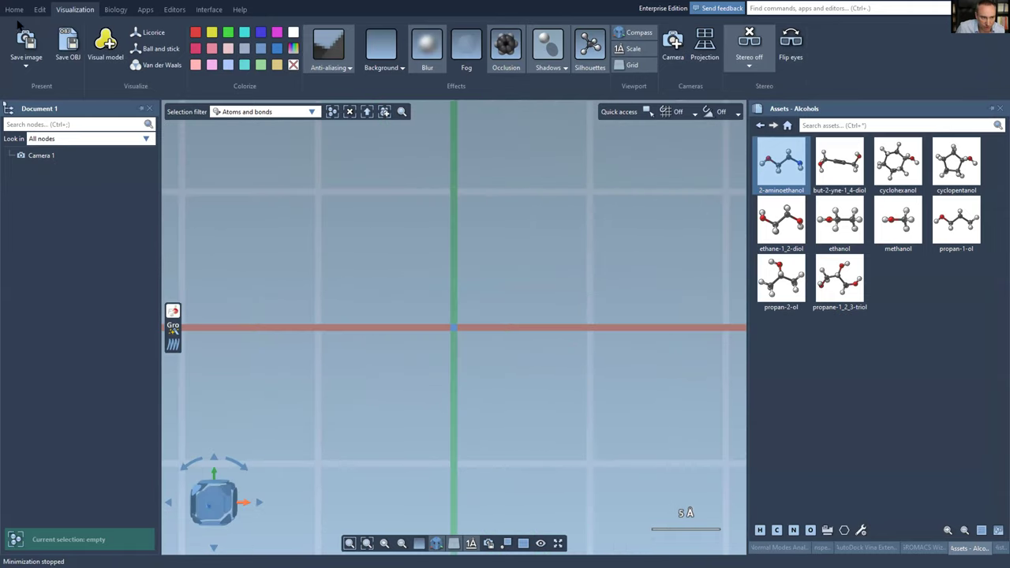
- Open kcsa19A.pdb, kcsa19B.pdb, kcsa19C.pdb and kcsa19D.pdb together from the Samples folder
{"action": "left_click", "coordinate": [15, 9]}
{"action": "left_click", "coordinate": [46, 45]}
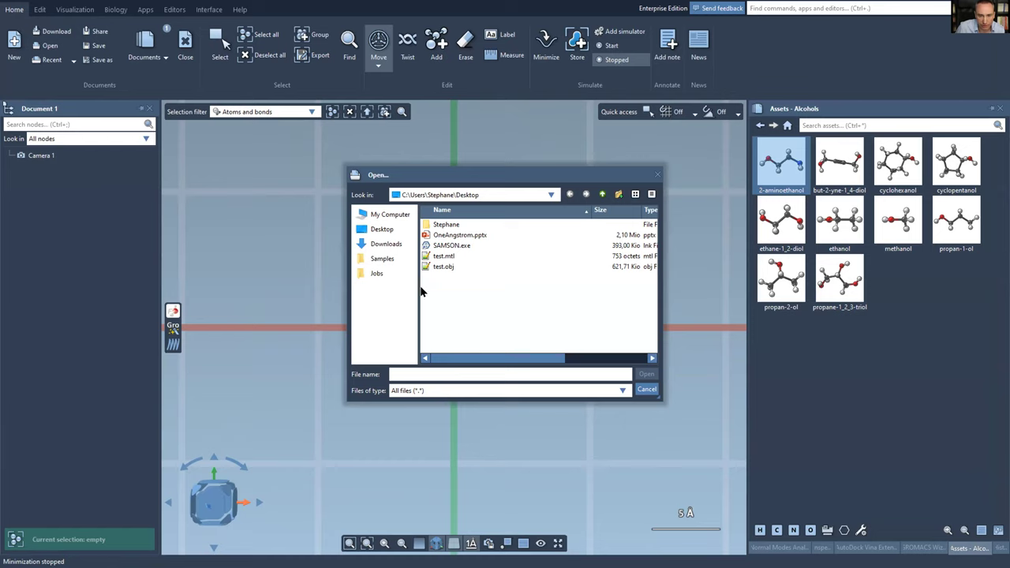
{"action": "left_click", "coordinate": [383, 259]}
{"action": "scroll", "coordinate": [459, 308], "scroll_direction": "down", "scroll_amount": 4}
{"action": "left_click", "coordinate": [449, 277]}
{"action": "left_click", "coordinate": [451, 308], "text": "shift"}
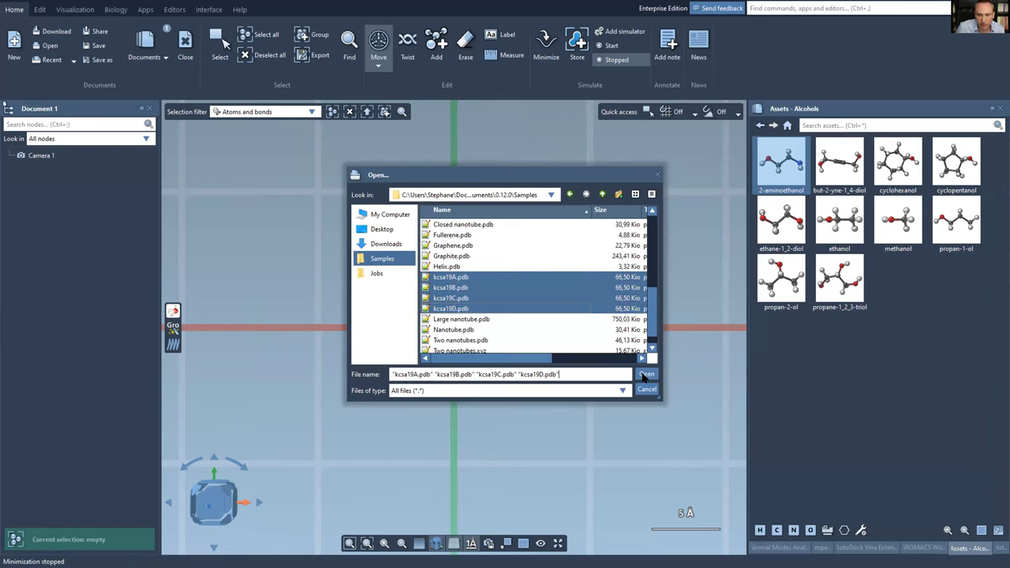
{"action": "key", "text": "Return"}
{"action": "left_click", "coordinate": [494, 366]}
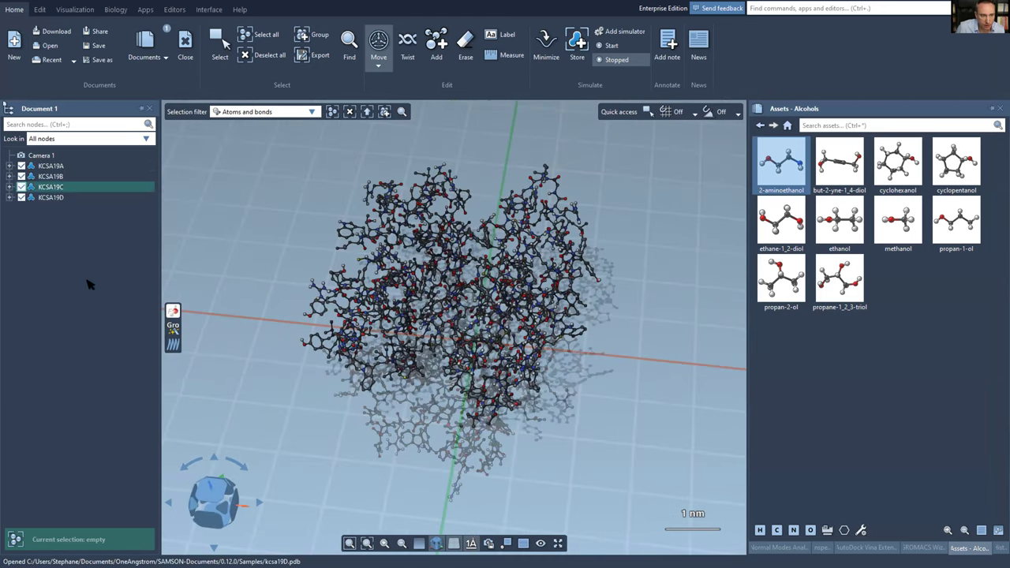
- Create a folder named Folder 1 and move the four structures KCSA19A to KCSA19D into it
{"action": "key", "text": "ctrl+f"}
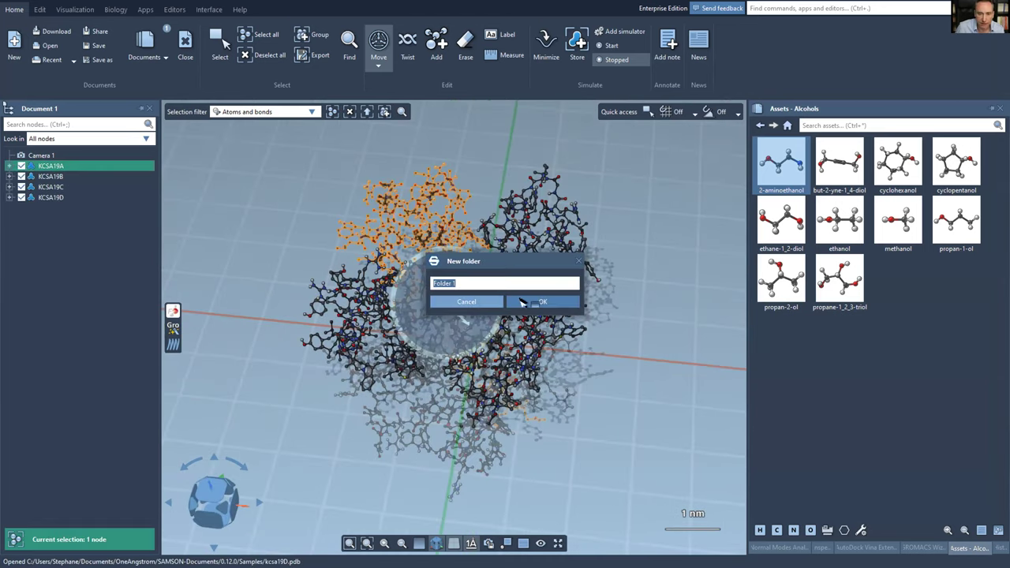
{"action": "key", "text": "Return"}
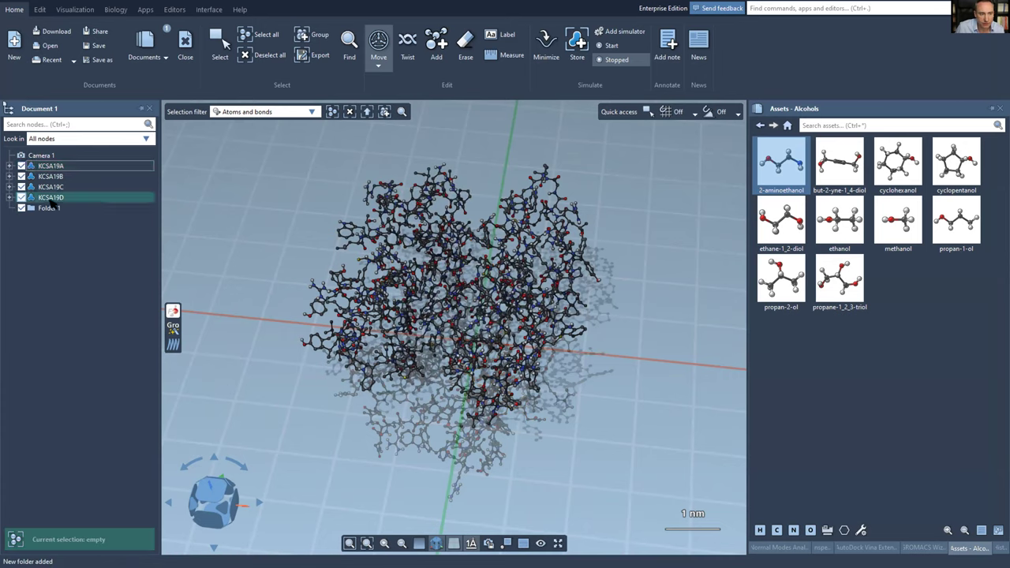
{"action": "left_click", "coordinate": [50, 197], "text": "shift"}
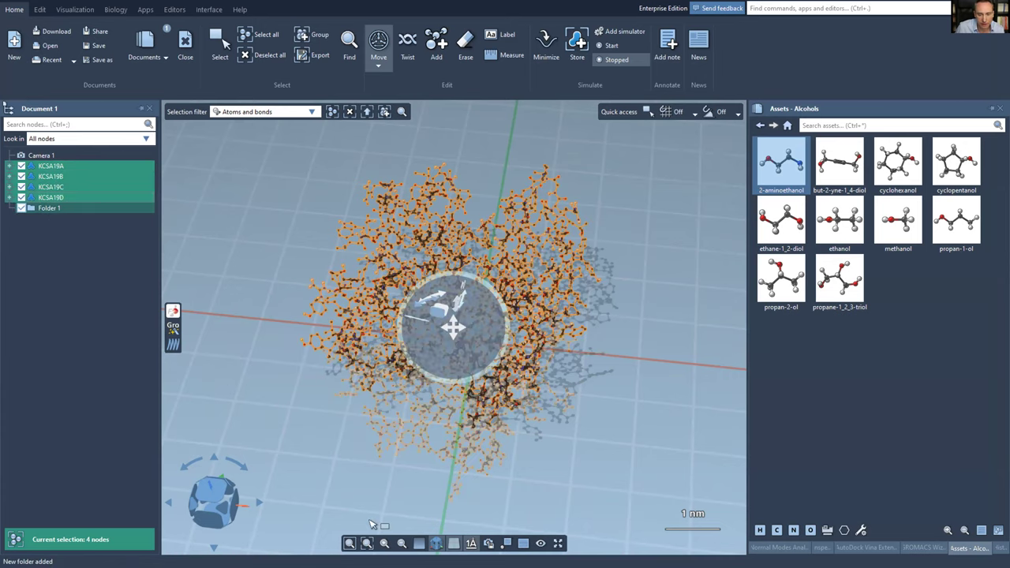
{"action": "left_click_drag", "start_coordinate": [51, 197], "coordinate": [49, 207]}
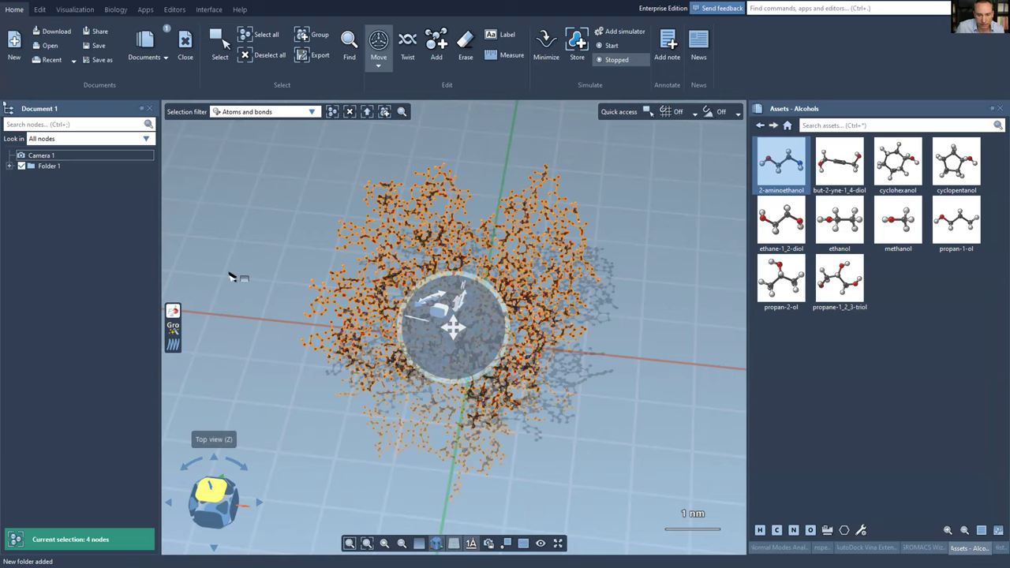
- Switch to the top view, duplicate Folder 1 three times and arrange the copies with the original in a two-by-two grid
{"action": "left_click", "coordinate": [221, 497]}
{"action": "left_click", "coordinate": [47, 166]}
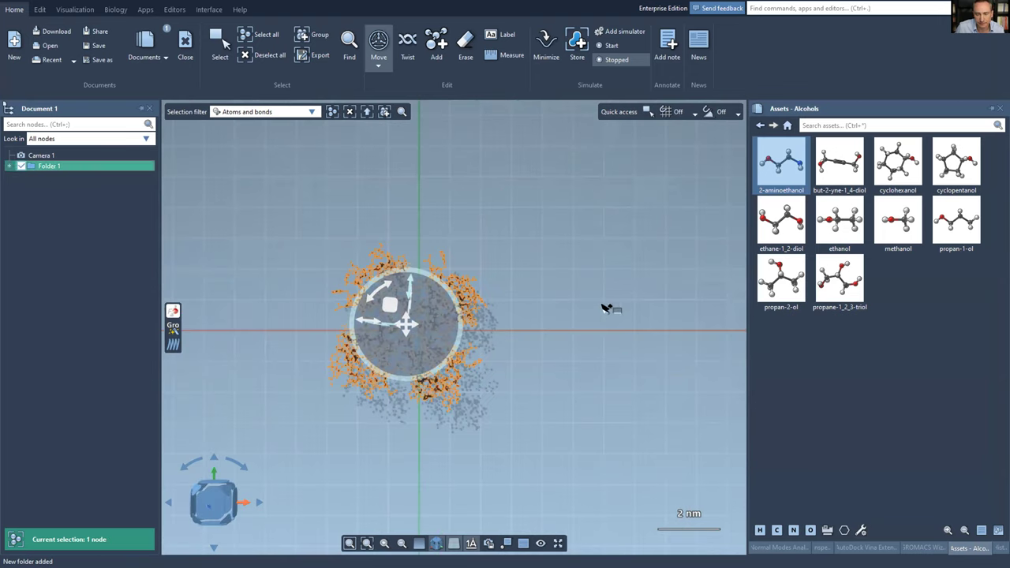
{"action": "key", "text": "ctrl+v"}
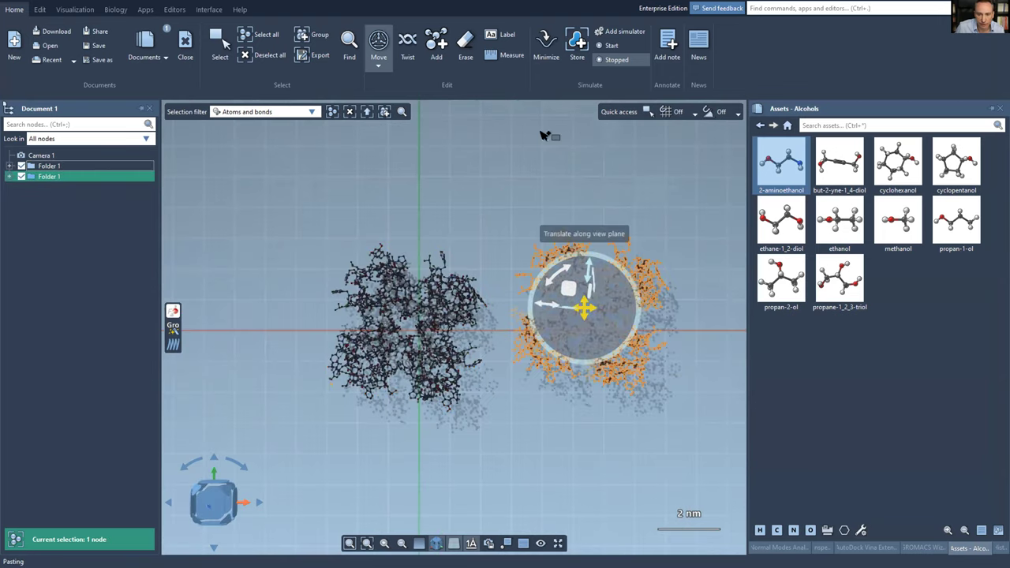
{"action": "key", "text": "ctrl+v"}
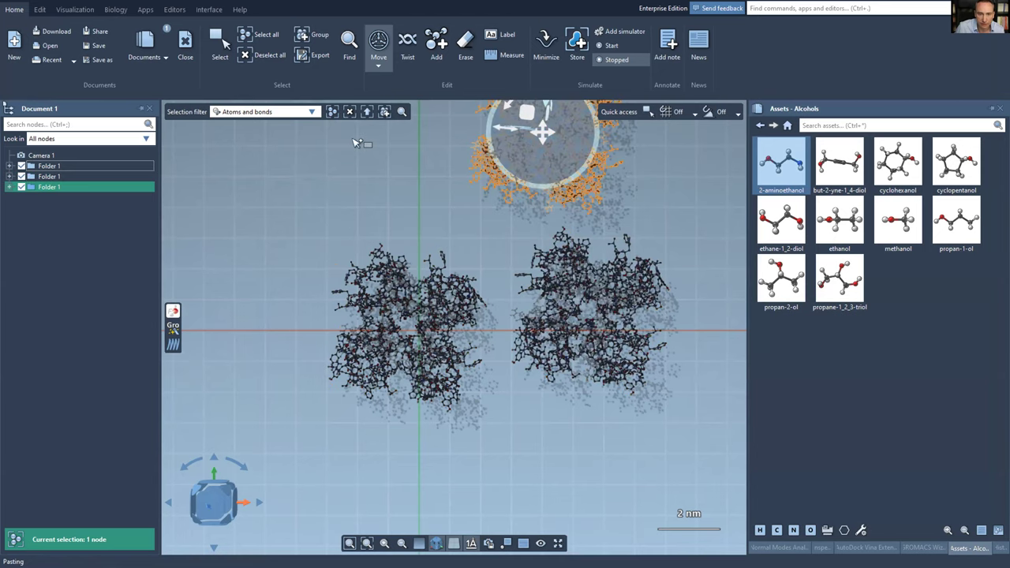
{"action": "key", "text": "ctrl+v"}
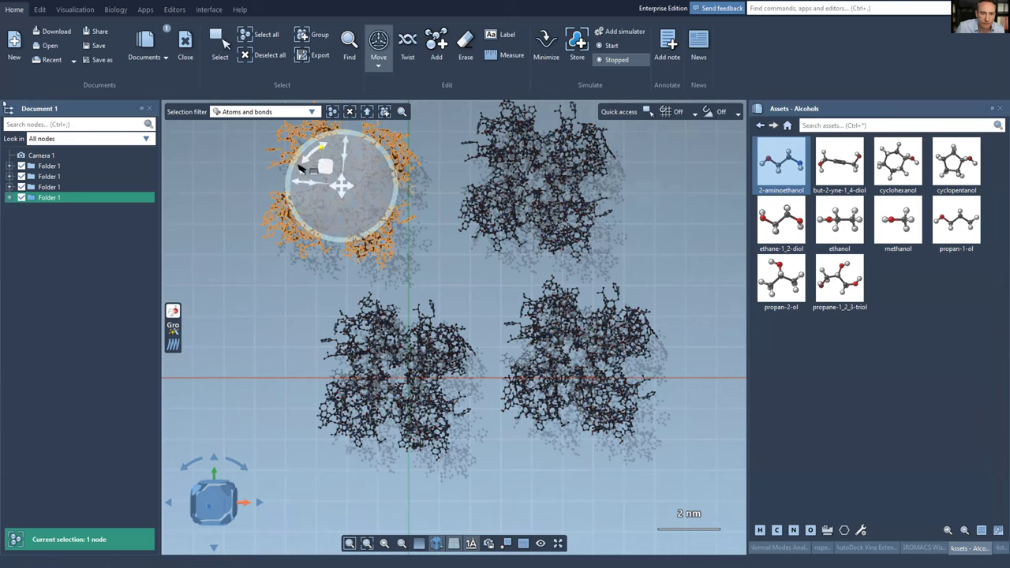
- Rotate the last pasted copy of Folder 1 slightly counterclockwise within the view plane
{"action": "left_click_drag", "start_coordinate": [307, 160], "coordinate": [316, 190]}
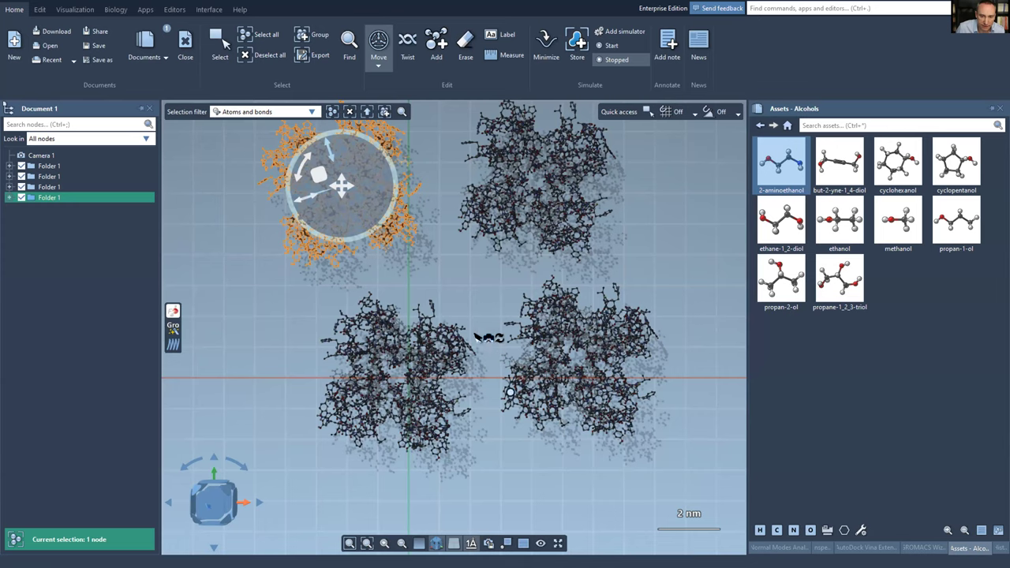
{"action": "scroll", "coordinate": [489, 286], "scroll_direction": "up", "scroll_amount": 1}
{"action": "scroll", "coordinate": [488, 283], "scroll_direction": "up", "scroll_amount": 2}
{"action": "right_click_drag", "start_coordinate": [475, 314], "coordinate": [472, 337]}
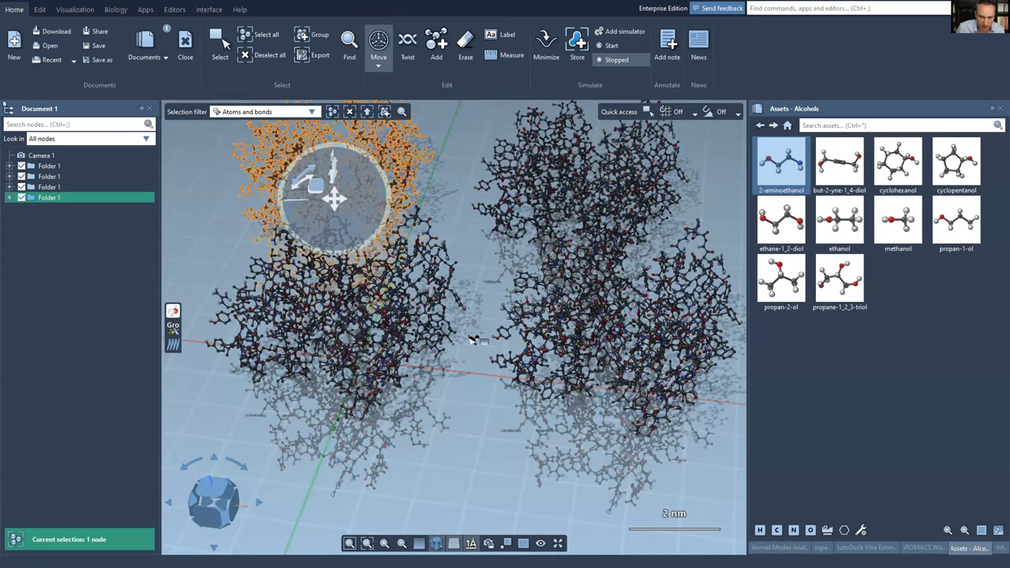
{"action": "middle_click_drag", "start_coordinate": [468, 339], "coordinate": [489, 341]}
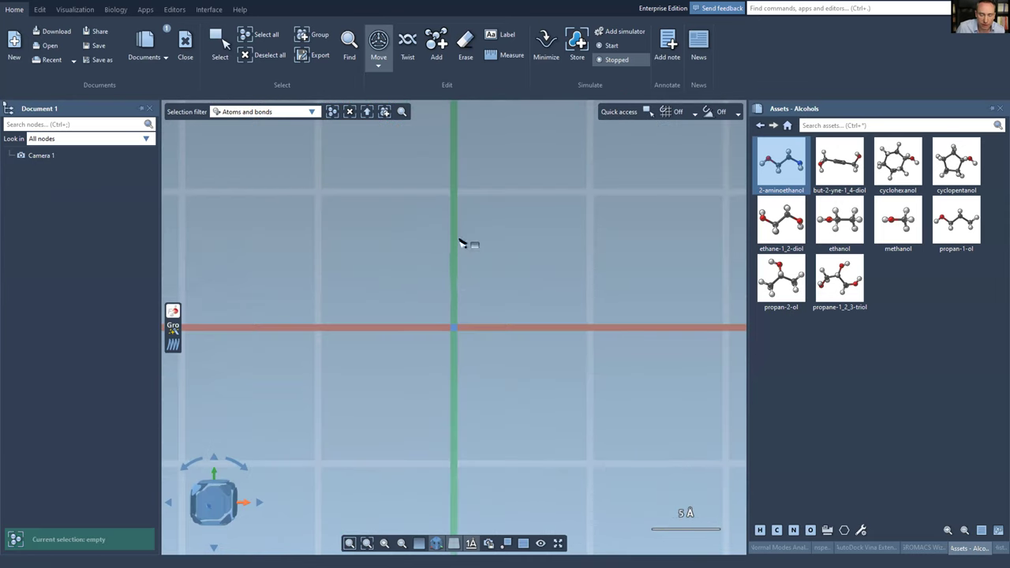
- Find the PDB downloader through the command search with "pdb" and open it
{"action": "middle_click_drag", "start_coordinate": [460, 242], "coordinate": [455, 288]}
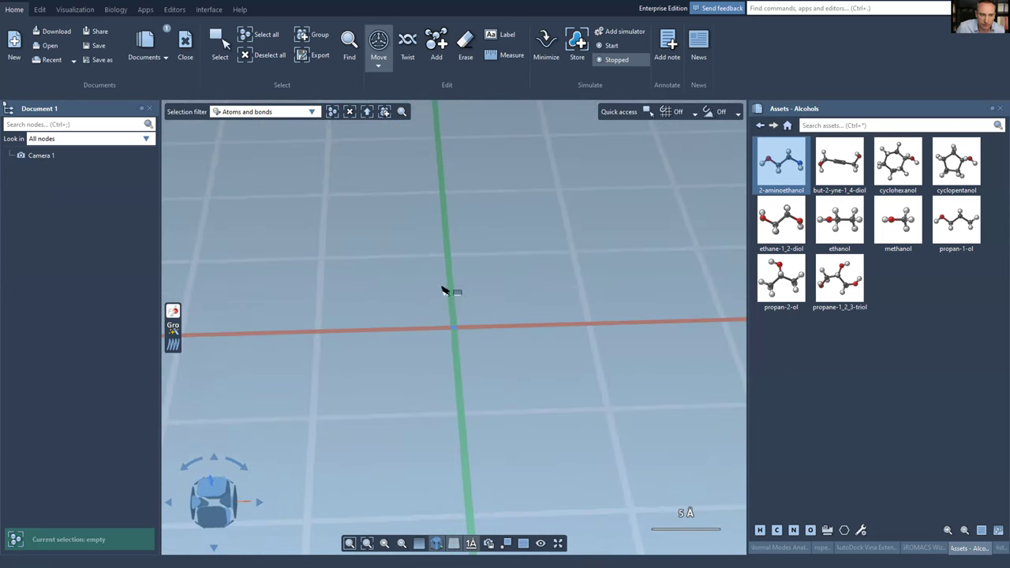
{"action": "left_click", "coordinate": [54, 63]}
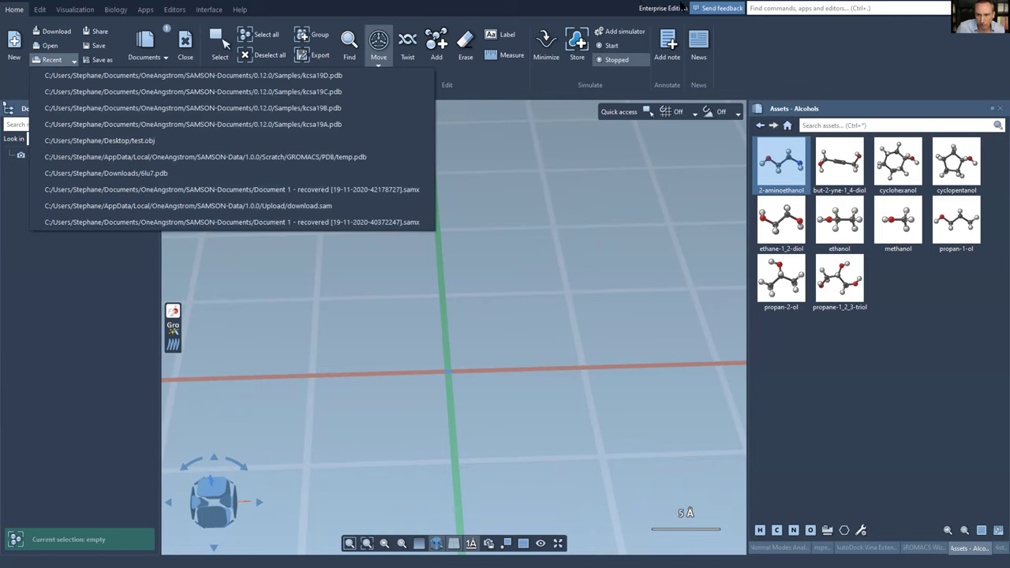
{"action": "left_click", "coordinate": [758, 7]}
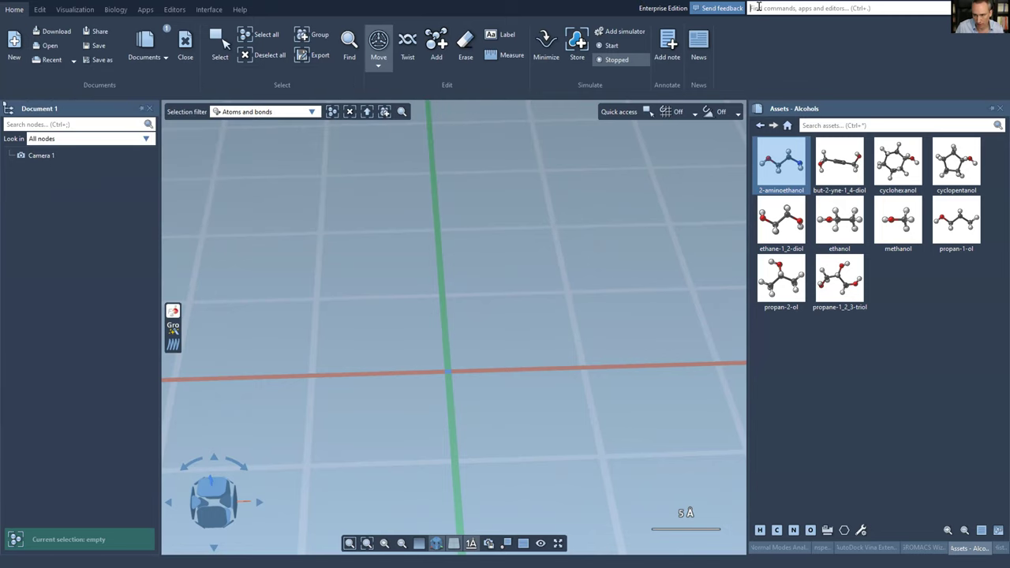
{"action": "type", "text": "pdb"}
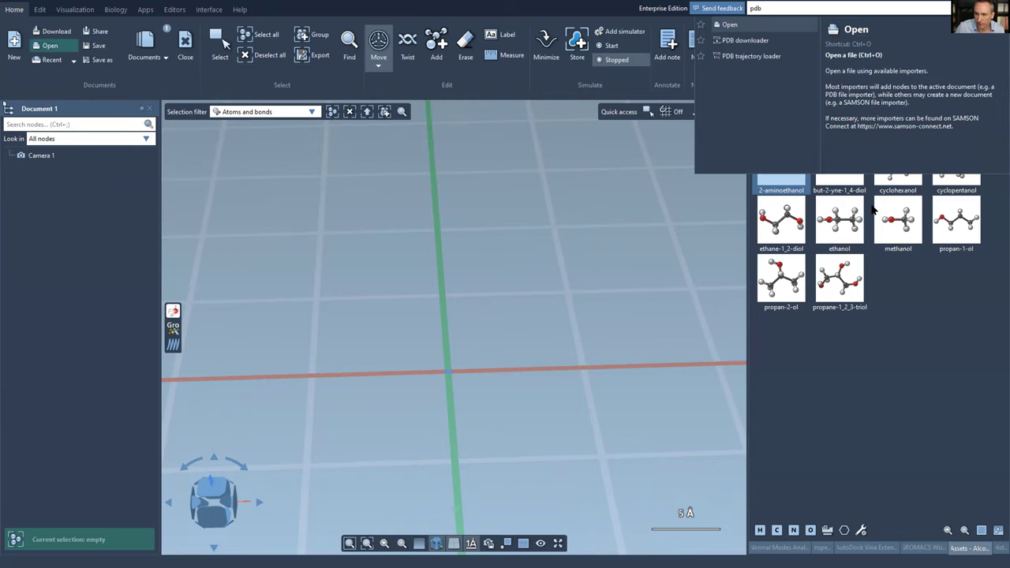
{"action": "key", "text": "Down"}
{"action": "key", "text": "Return"}
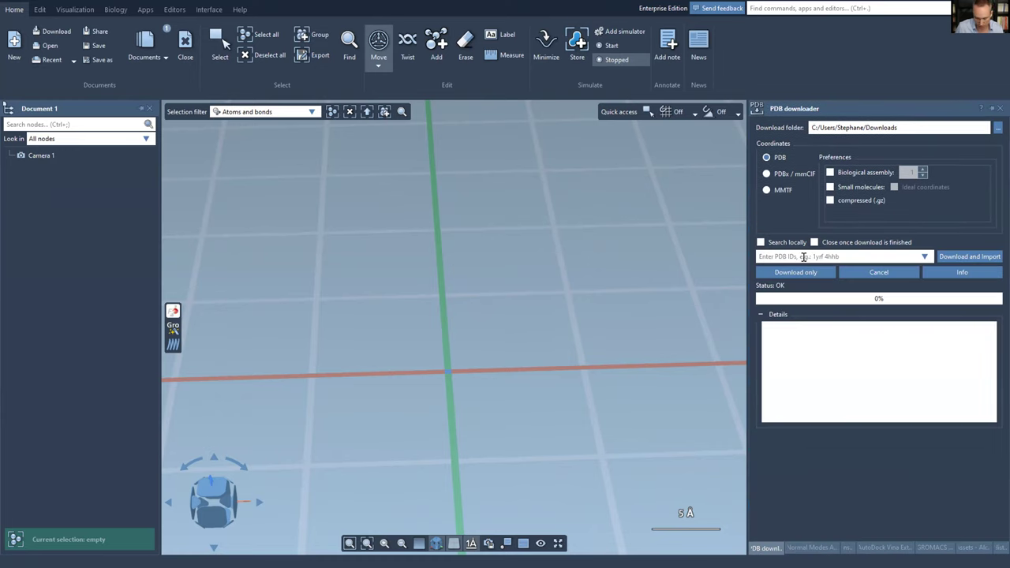
- Download structure 6lu7 in PDB format and import it with the default import options
{"action": "type", "text": "6lu7"}
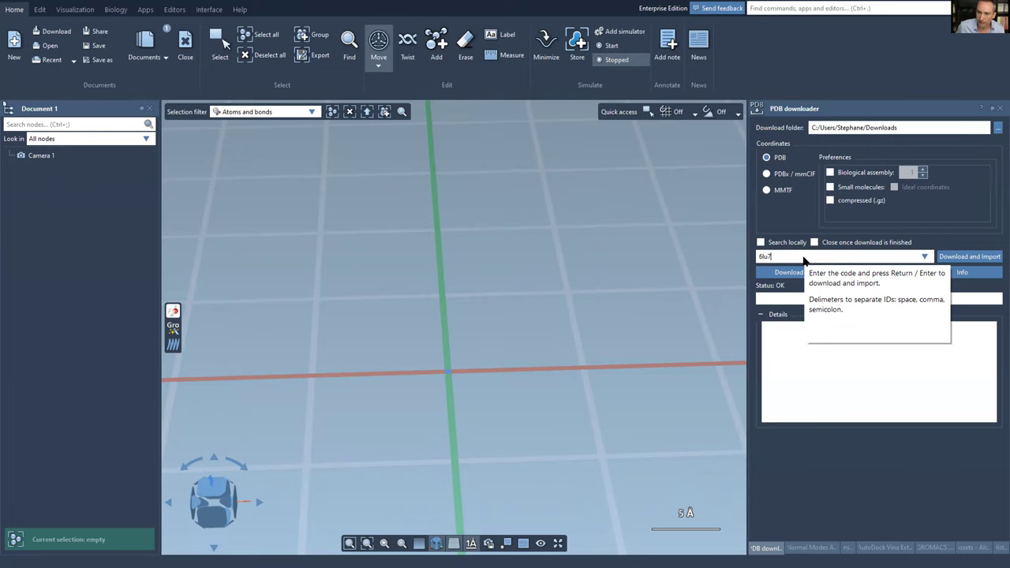
{"action": "key", "text": "Return"}
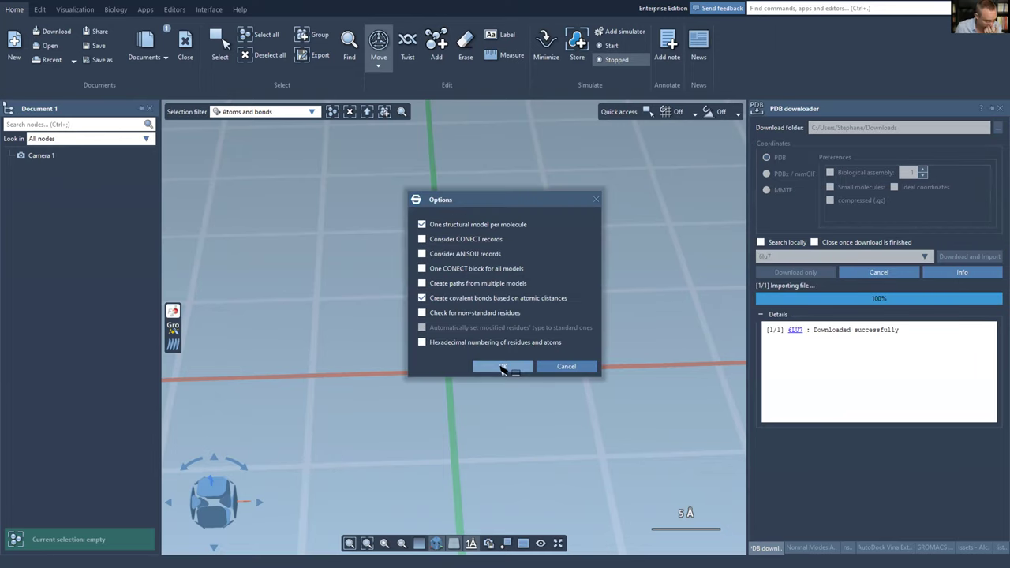
{"action": "left_click", "coordinate": [504, 367]}
{"action": "right_click_drag", "start_coordinate": [581, 332], "coordinate": [208, 218]}
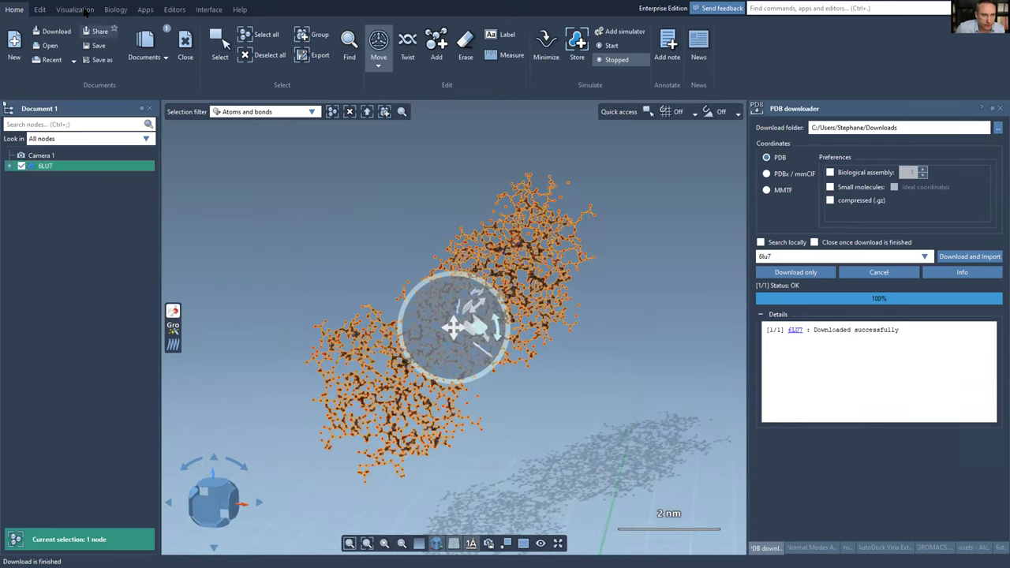
- Select the ligands in the 6LU7 structure and delete them
{"action": "left_click", "coordinate": [86, 11]}
{"action": "left_click", "coordinate": [115, 10]}
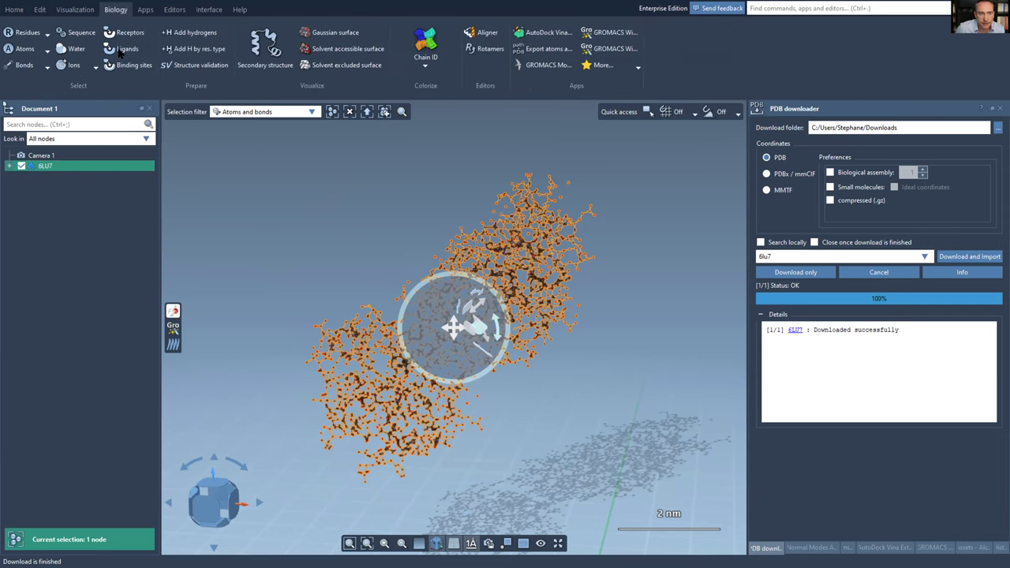
{"action": "left_click", "coordinate": [123, 48]}
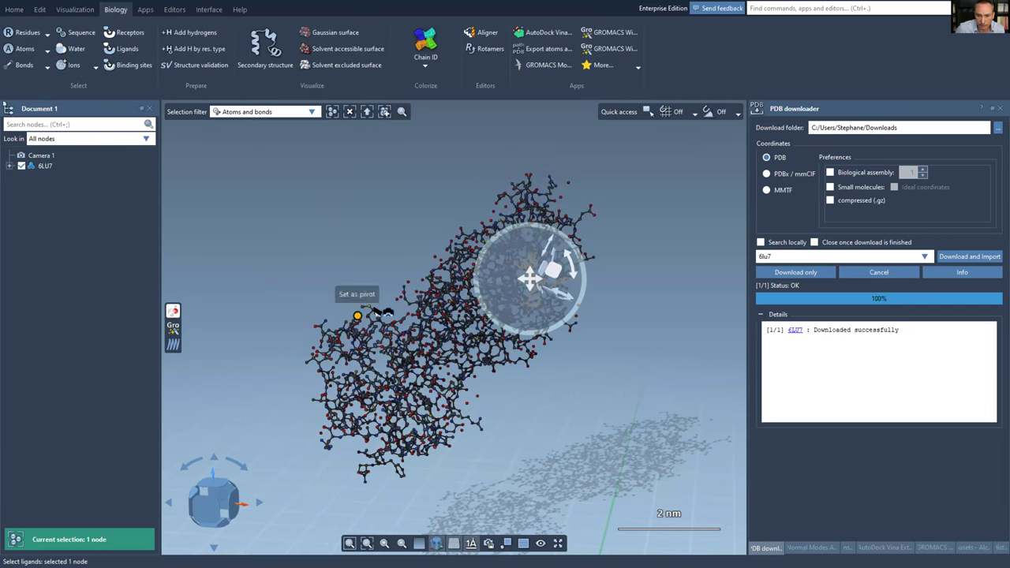
{"action": "key", "text": "Delete"}
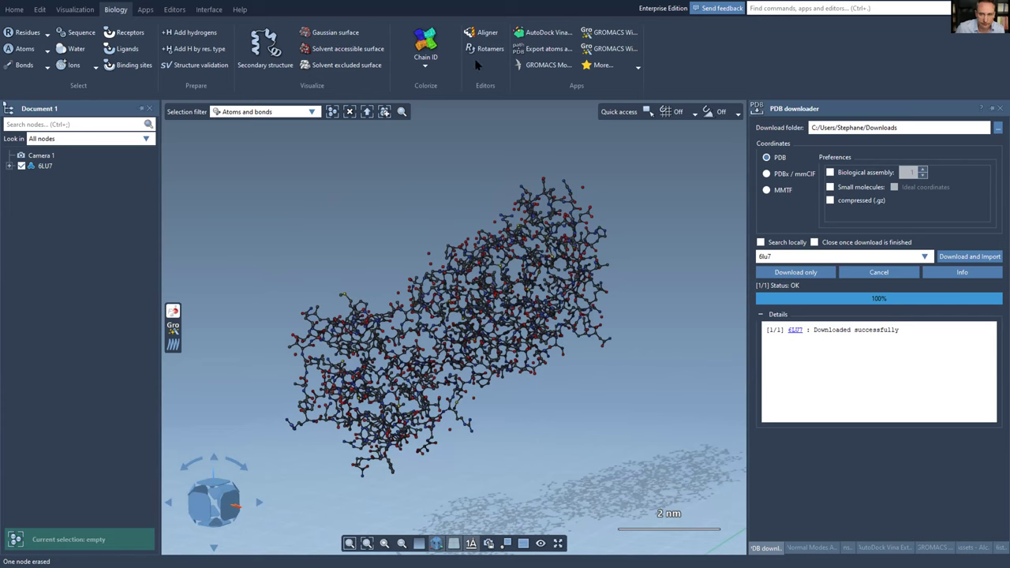
- Add hydrogens by residue type to the 6LU7 structure
{"action": "left_click", "coordinate": [39, 9]}
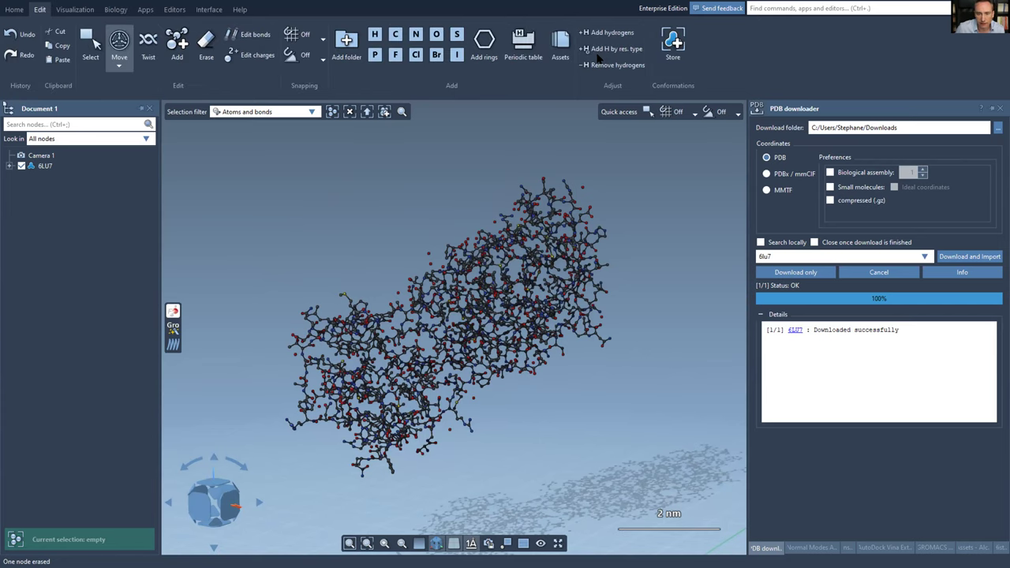
{"action": "left_click", "coordinate": [614, 49]}
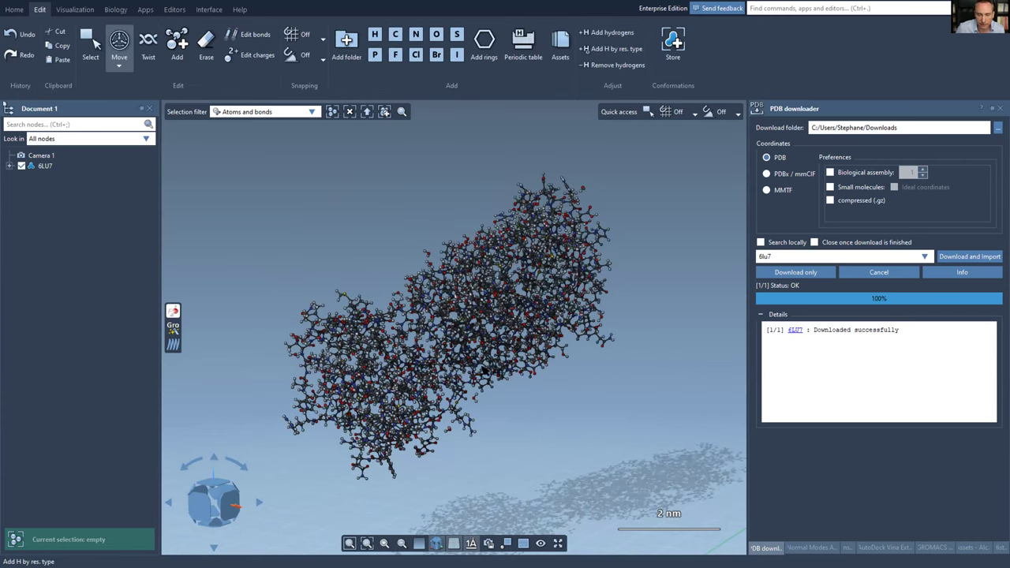
{"action": "middle_click_drag", "start_coordinate": [485, 362], "coordinate": [622, 387]}
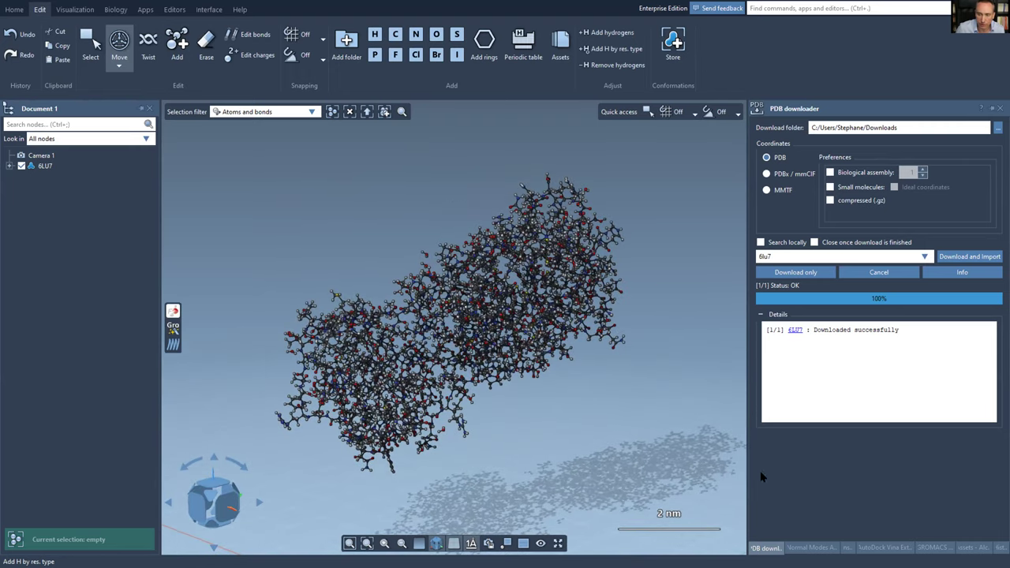
- Place a 2-aminoethanol fragment in the empty space beside the 6LU7 protein
{"action": "left_click", "coordinate": [880, 547]}
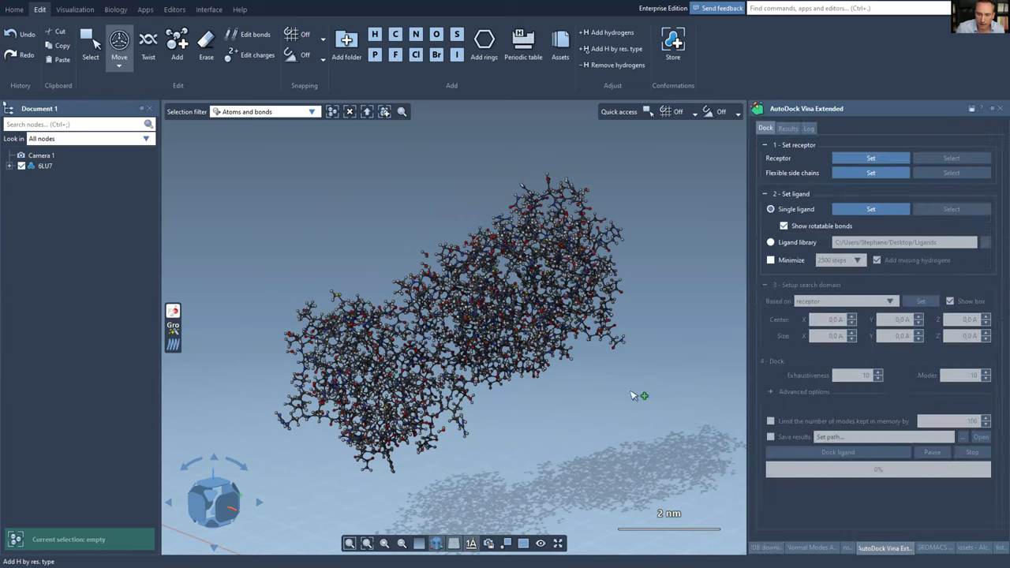
{"action": "key", "text": "a"}
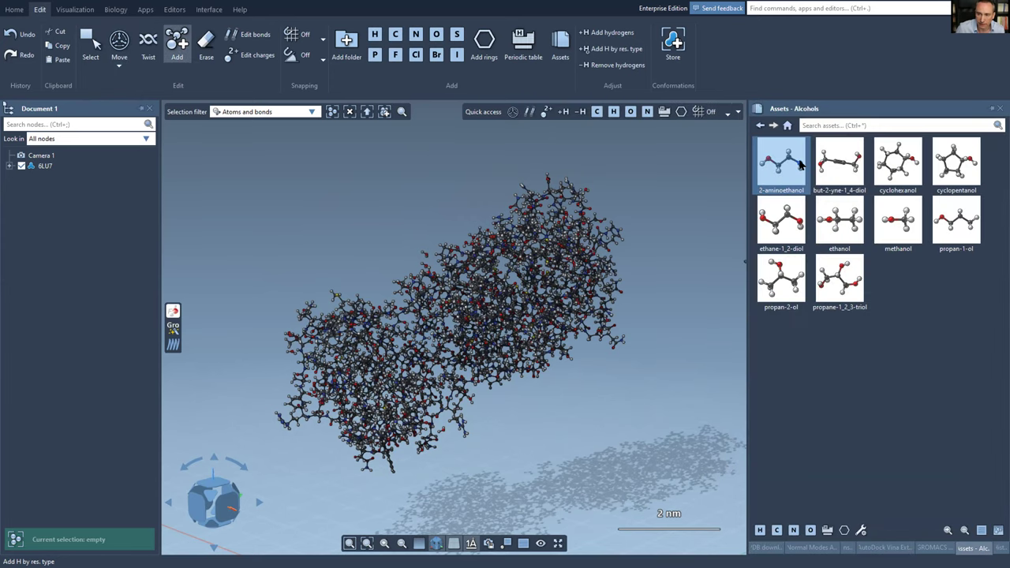
{"action": "left_click", "coordinate": [375, 230]}
{"action": "key", "text": "ctrl+z"}
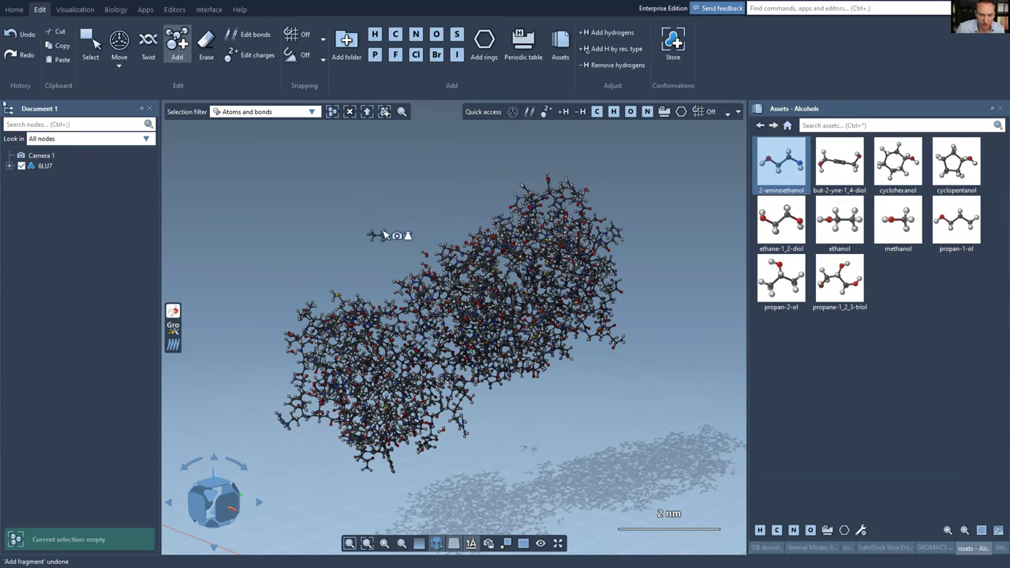
{"action": "left_click", "coordinate": [375, 231]}
{"action": "scroll", "coordinate": [408, 335], "scroll_direction": "up", "scroll_amount": 4}
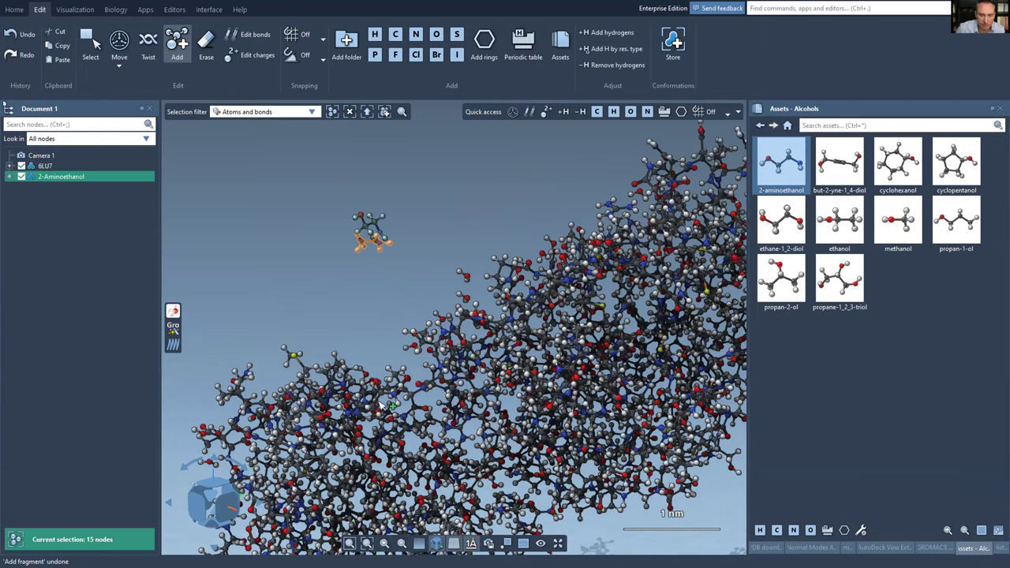
{"action": "scroll", "coordinate": [408, 336], "scroll_direction": "up", "scroll_amount": 2}
{"action": "scroll", "coordinate": [388, 322], "scroll_direction": "down", "scroll_amount": 2}
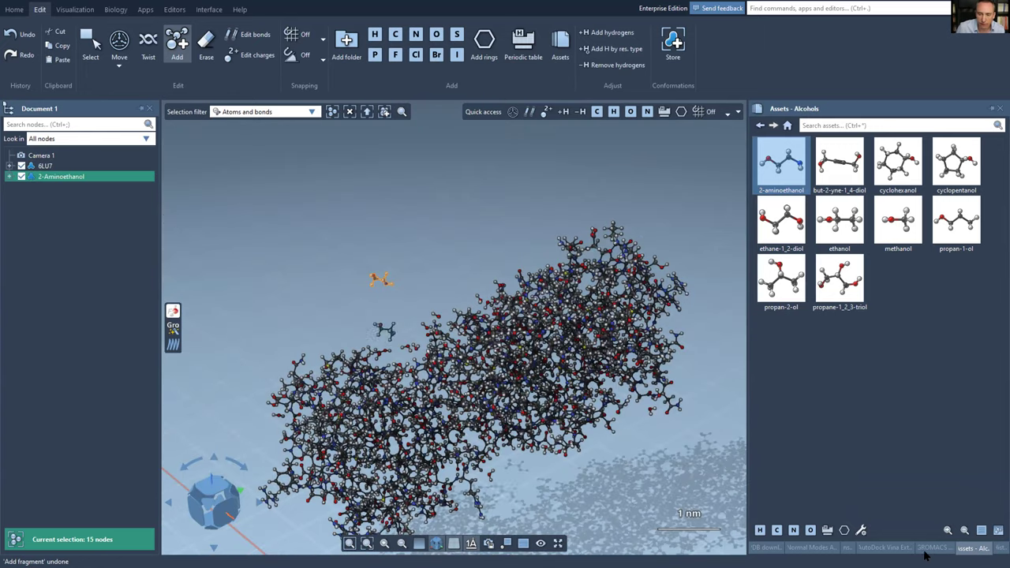
- In AutoDock Vina Extended, set 6LU7 as the receptor and 2-Aminoethanol as the single ligand
{"action": "left_click", "coordinate": [884, 548]}
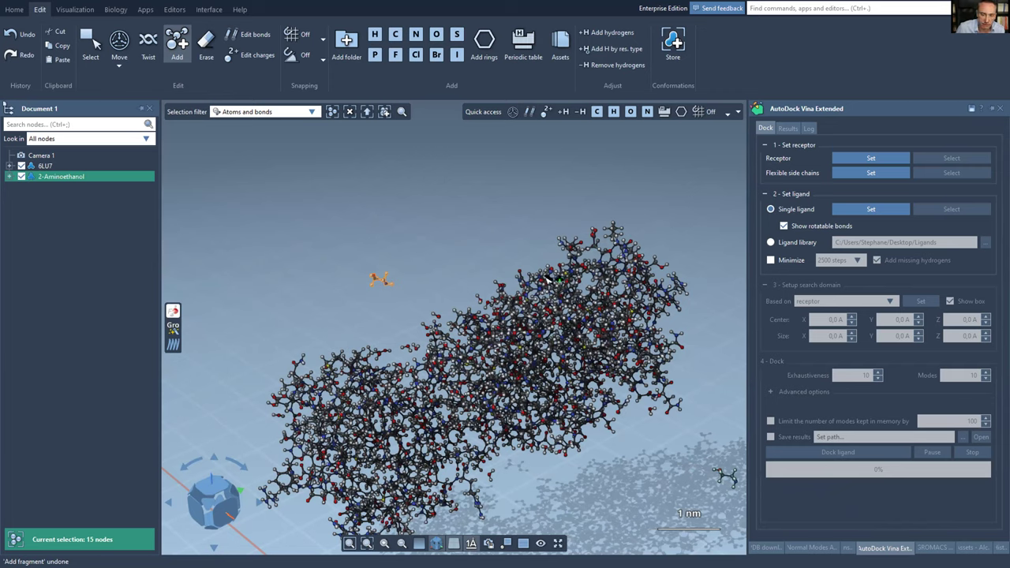
{"action": "left_click", "coordinate": [52, 166]}
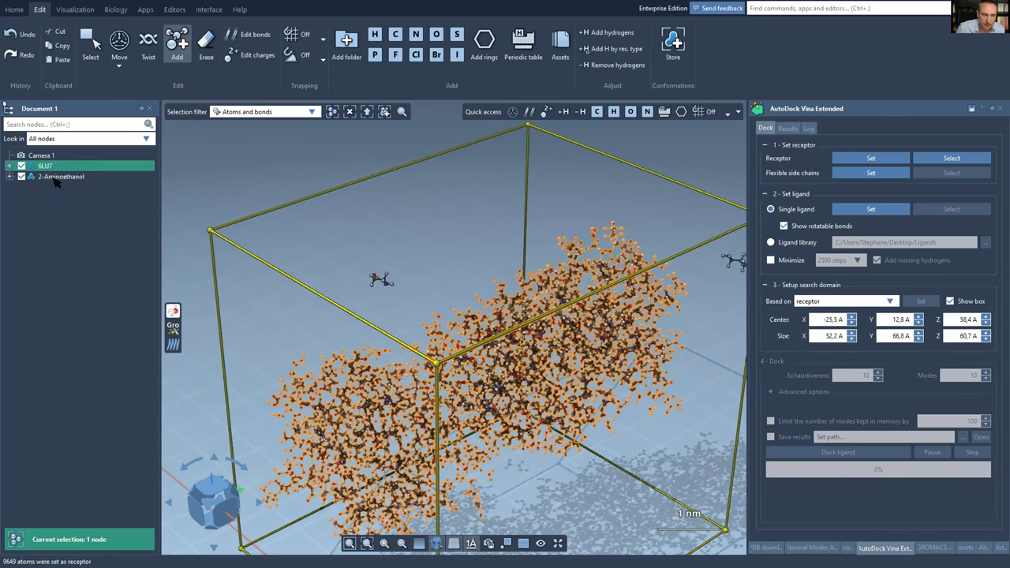
{"action": "left_click", "coordinate": [52, 178]}
{"action": "left_click", "coordinate": [871, 209]}
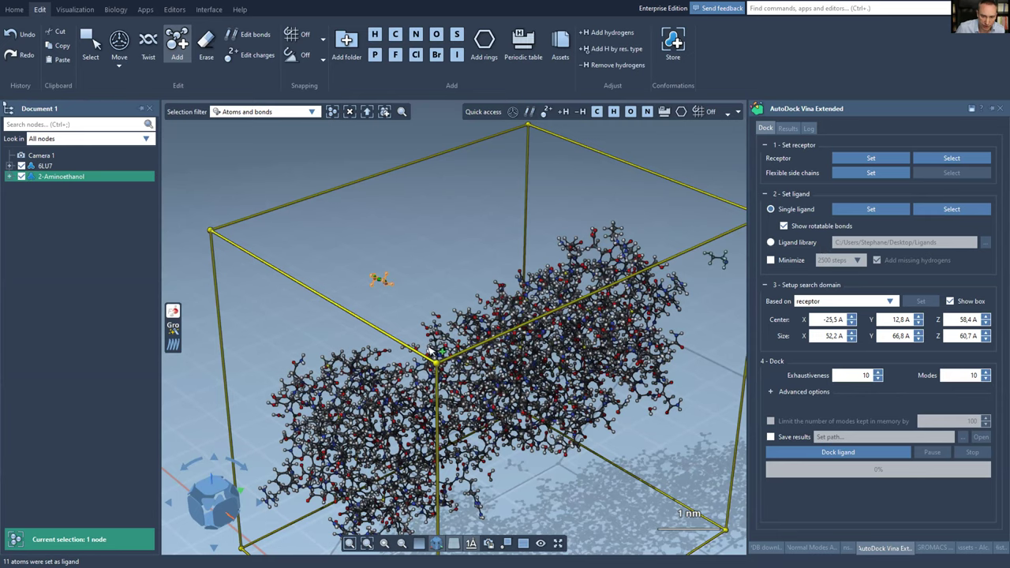
- Clear the selection and enlarge the docking search box by its corners to about 65.0 × 67.4 × 60.1 Å
{"action": "middle_click_drag", "start_coordinate": [394, 340], "coordinate": [422, 336]}
{"action": "scroll", "coordinate": [395, 339], "scroll_direction": "up", "scroll_amount": 4}
{"action": "key", "text": "Escape"}
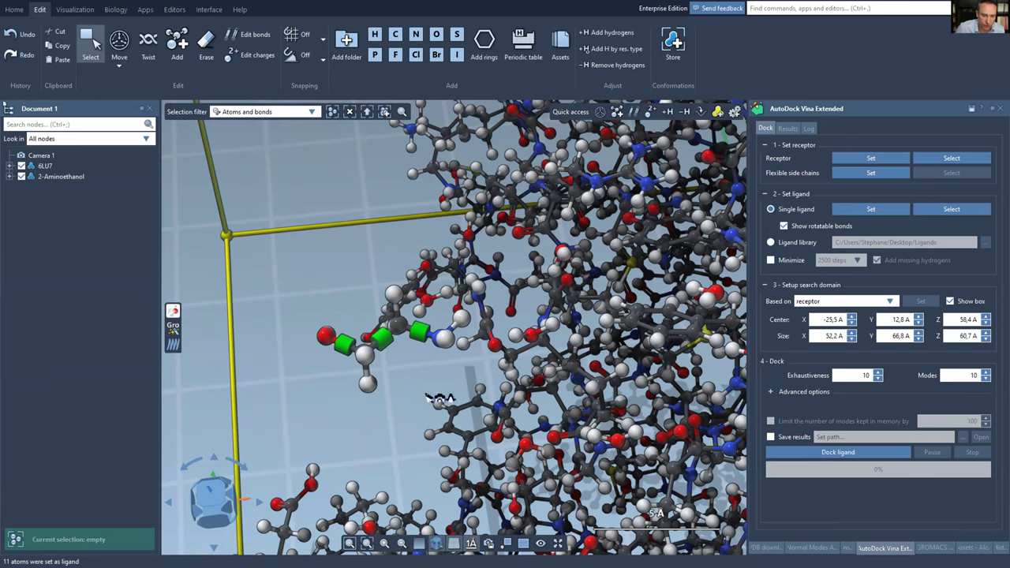
{"action": "middle_click_drag", "start_coordinate": [442, 394], "coordinate": [451, 405]}
{"action": "scroll", "coordinate": [466, 411], "scroll_direction": "down", "scroll_amount": 5}
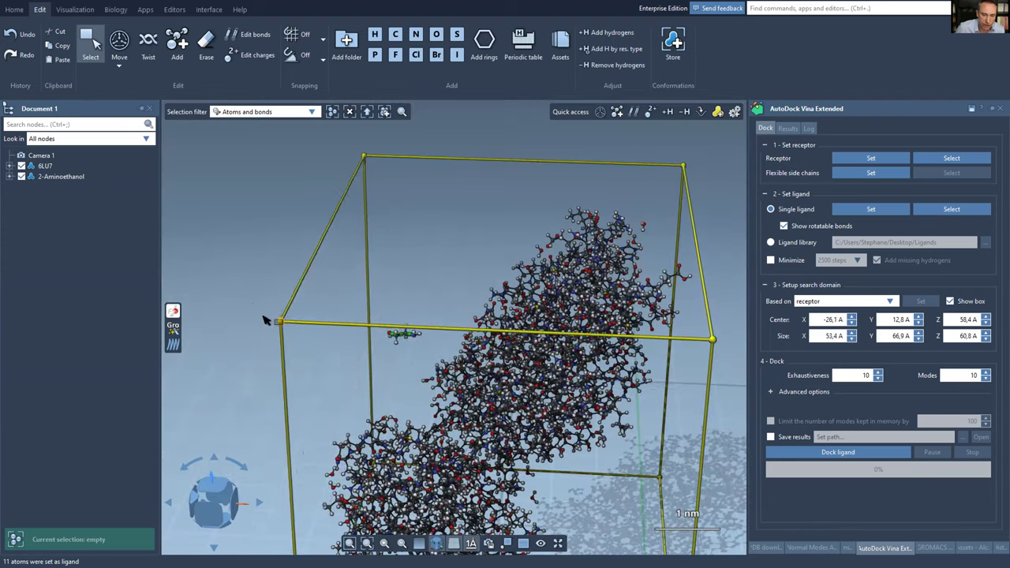
{"action": "left_click_drag", "start_coordinate": [265, 320], "coordinate": [228, 327]}
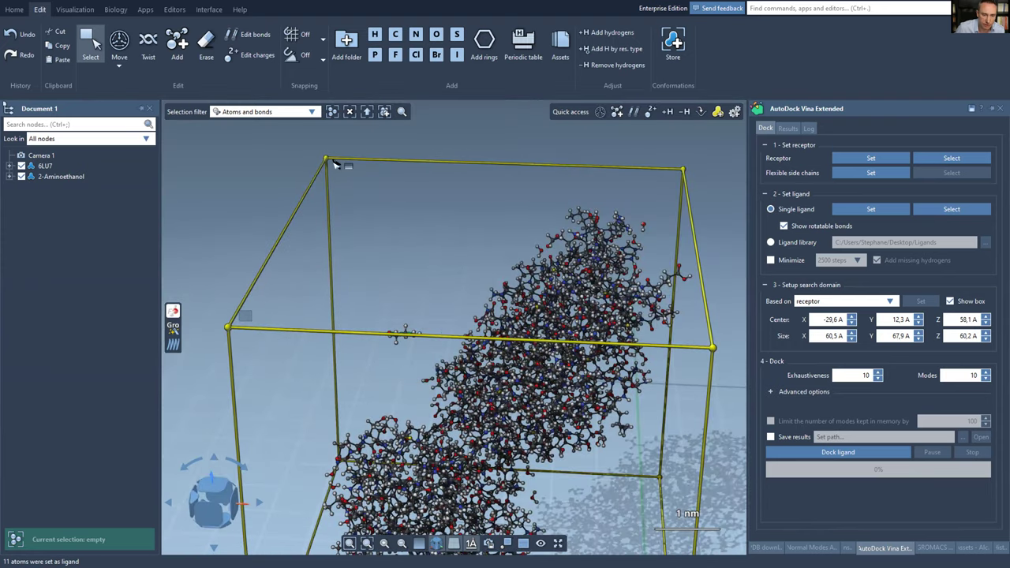
{"action": "left_click_drag", "start_coordinate": [327, 160], "coordinate": [302, 162]}
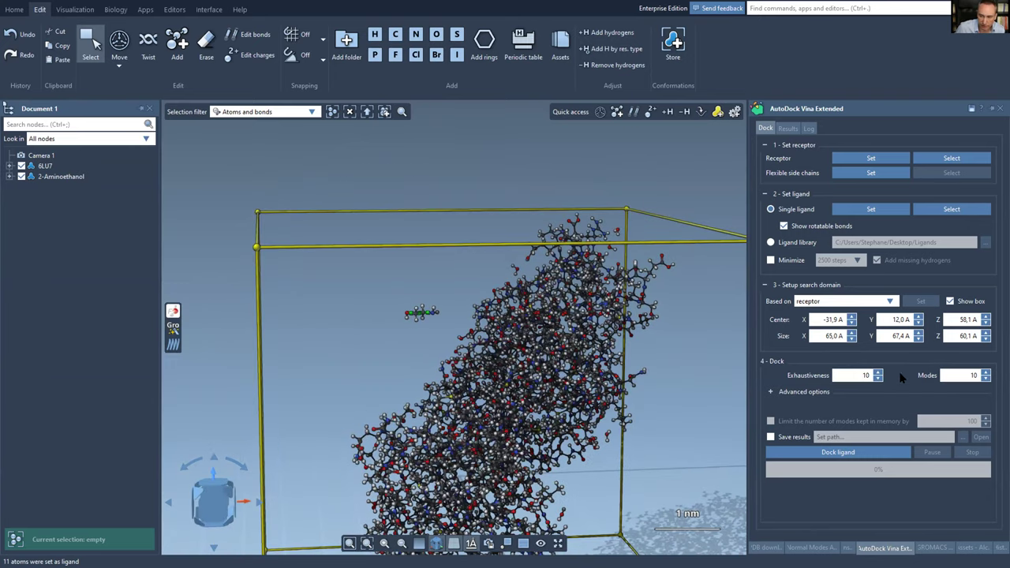
- Dock the ligand with exhaustiveness 10 and 10 modes, and expand the docking run's results folder in the document
{"action": "left_click", "coordinate": [839, 459]}
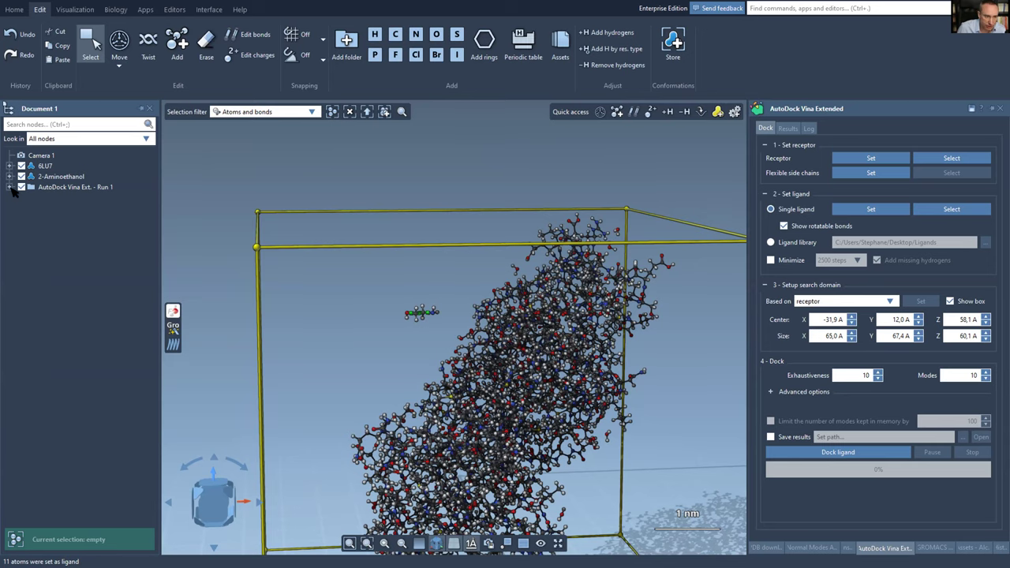
{"action": "left_click", "coordinate": [8, 187]}
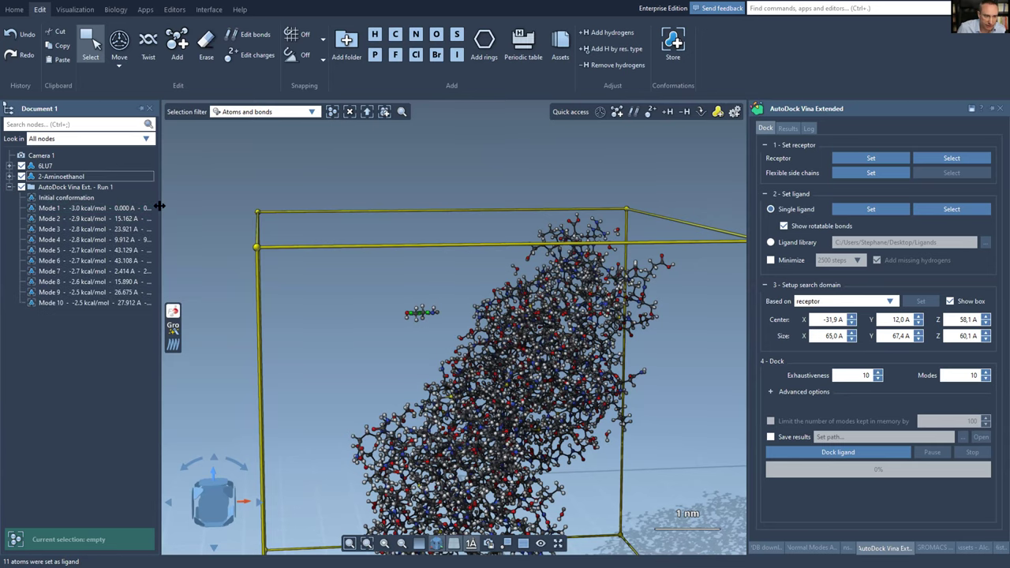
- Create structures from docking modes 1 to 10 of the run and display them with a Van der Waals model
{"action": "left_click_drag", "start_coordinate": [158, 211], "coordinate": [209, 211]}
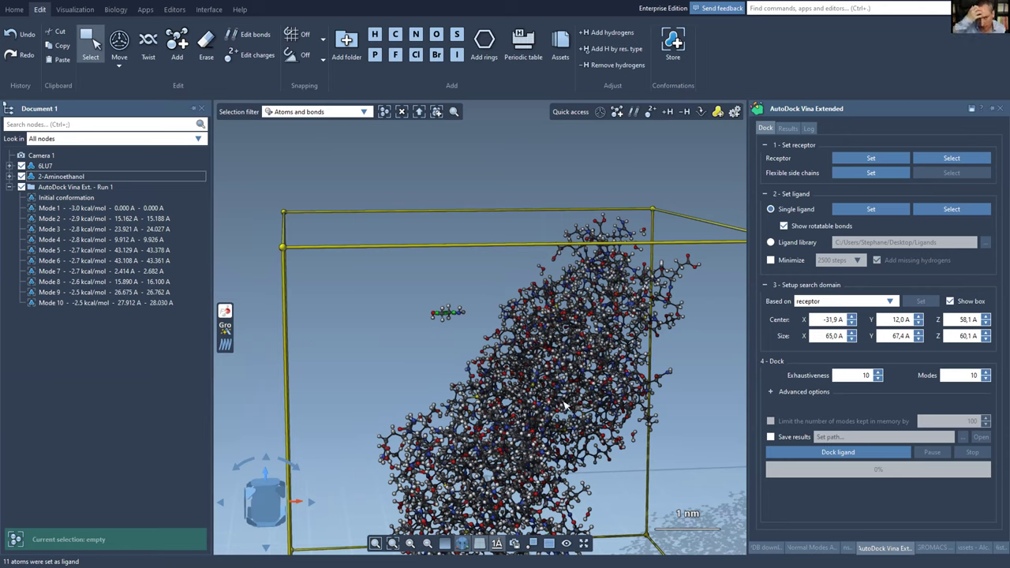
{"action": "left_click", "coordinate": [92, 208]}
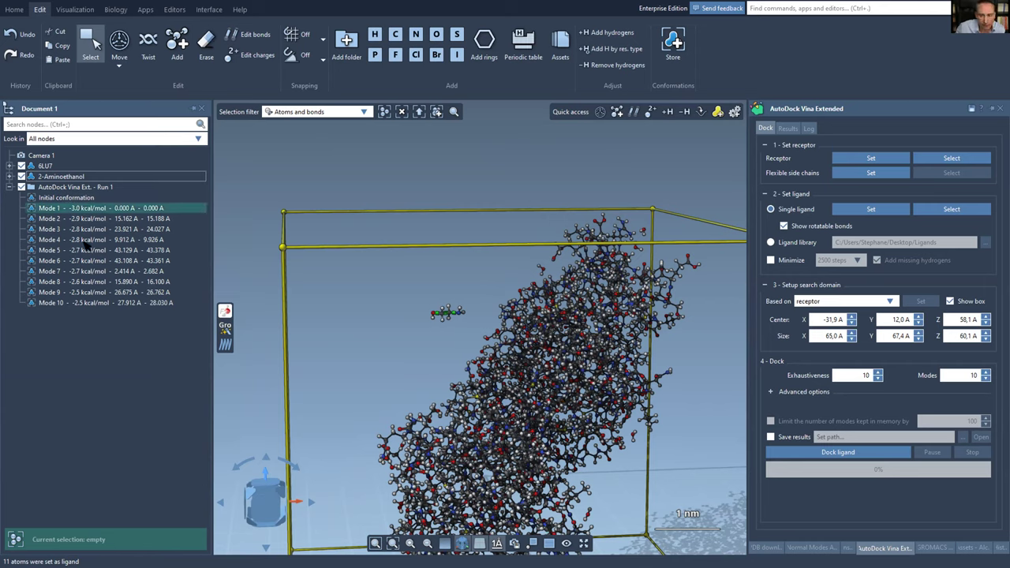
{"action": "left_click", "coordinate": [106, 304], "text": "shift"}
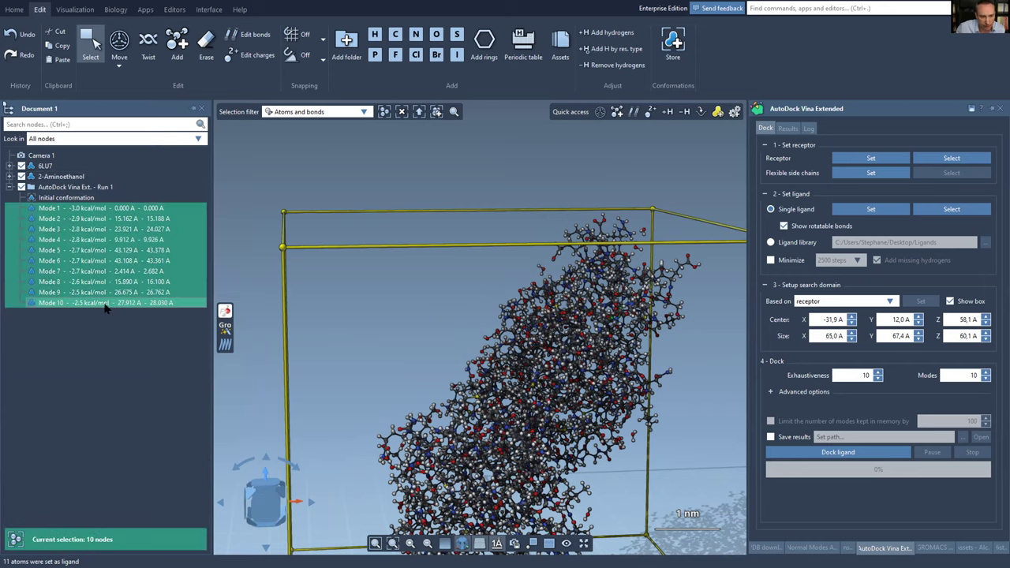
{"action": "right_click", "coordinate": [106, 305]}
{"action": "left_click", "coordinate": [198, 120]}
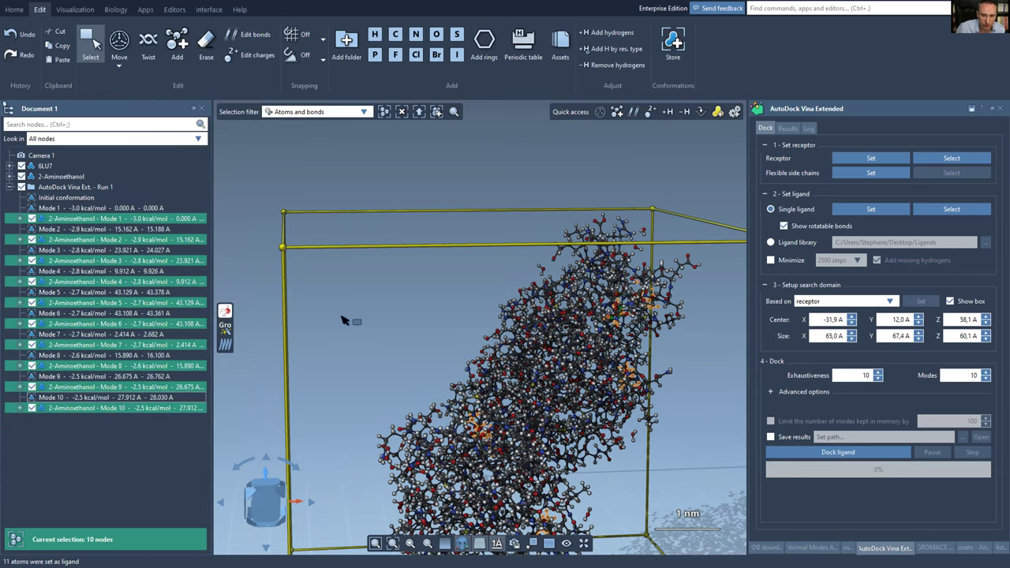
{"action": "left_click", "coordinate": [75, 9]}
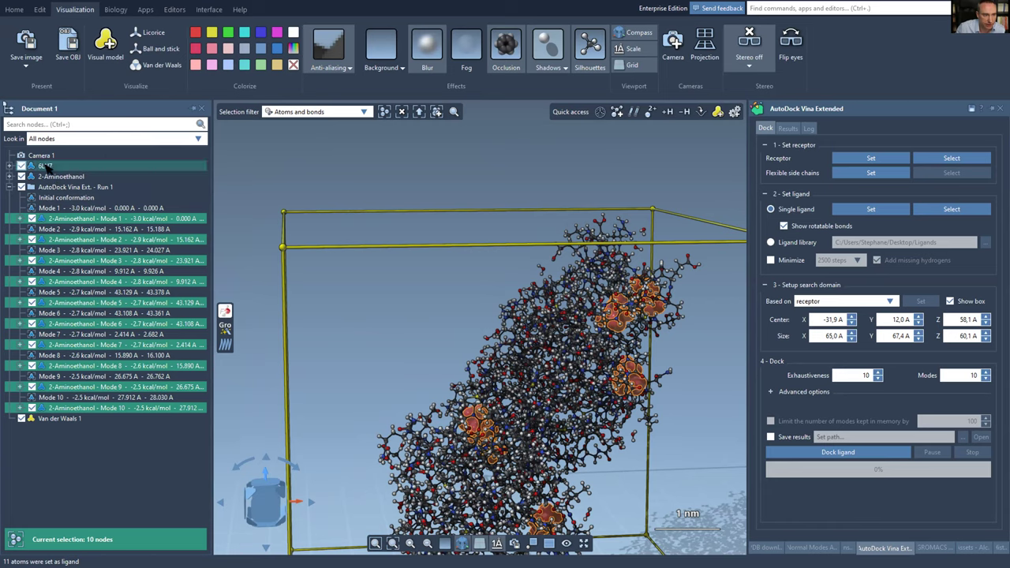
- Add a secondary structure model to 6LU7 and hide its atoms so the docked poses can be viewed around the ribbon
{"action": "left_click", "coordinate": [115, 9]}
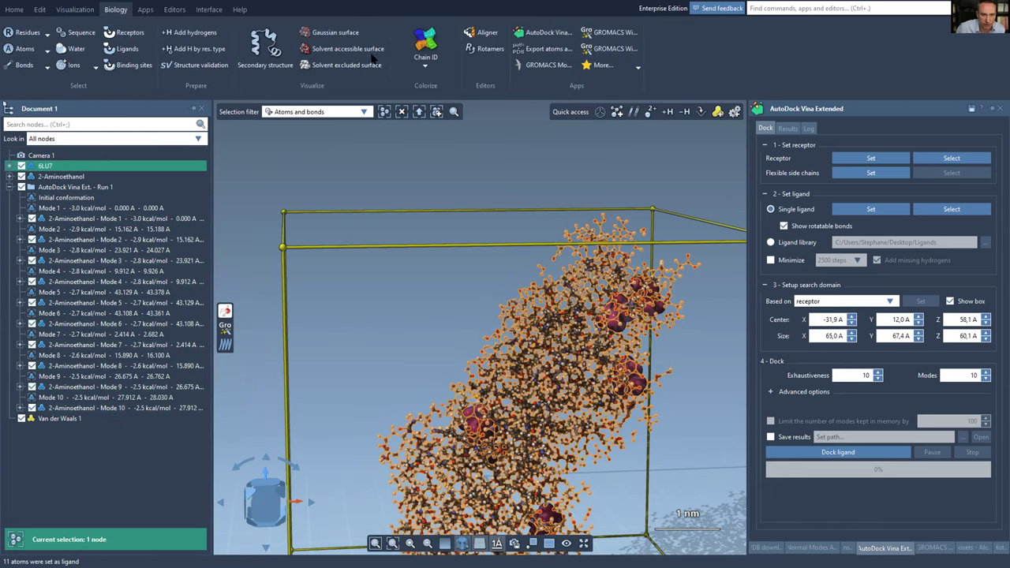
{"action": "left_click", "coordinate": [266, 46]}
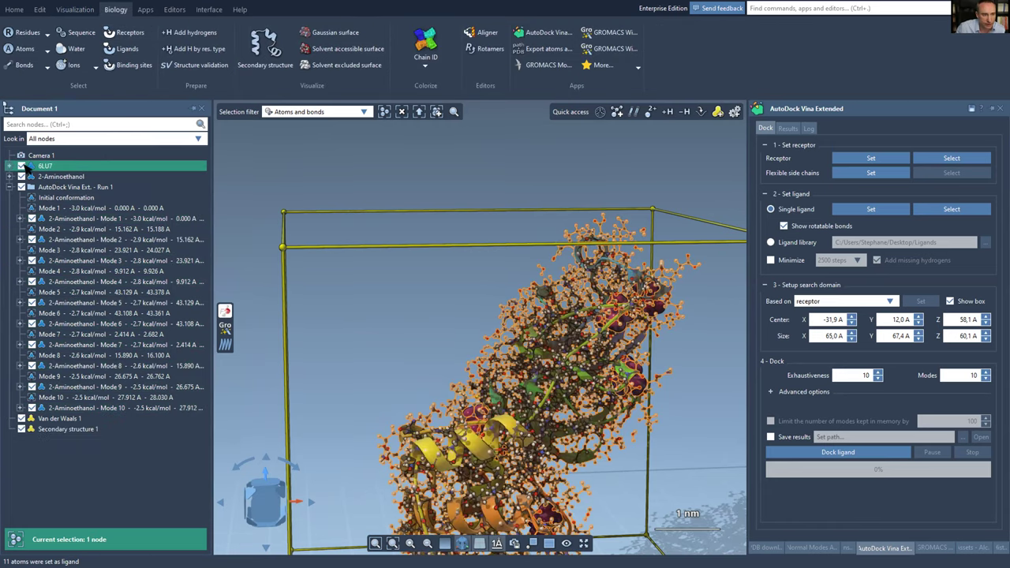
{"action": "key", "text": "h"}
{"action": "right_click_drag", "start_coordinate": [551, 424], "coordinate": [491, 404]}
{"action": "scroll", "coordinate": [478, 360], "scroll_direction": "down", "scroll_amount": 2}
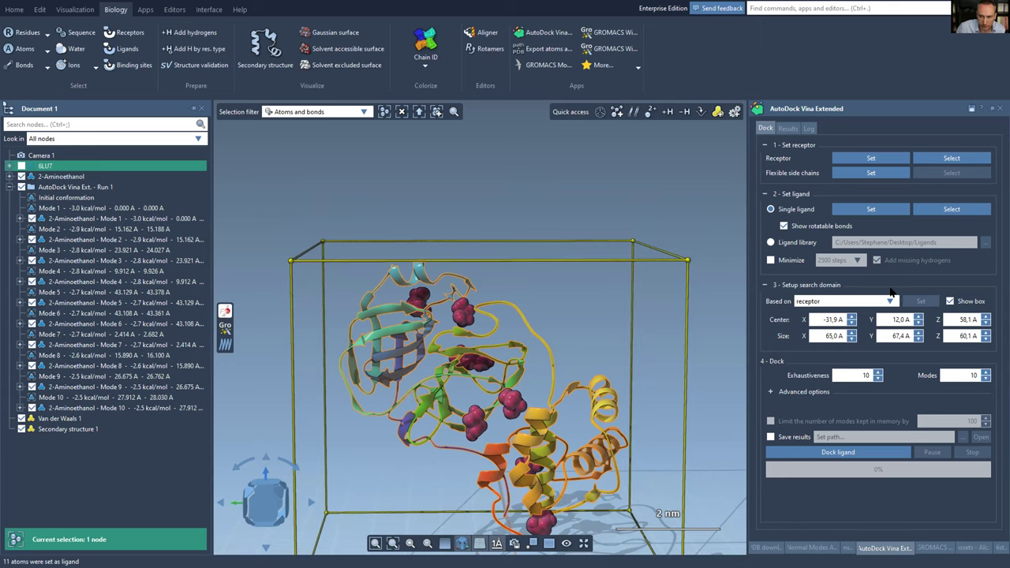
{"action": "middle_click_drag", "start_coordinate": [500, 334], "coordinate": [501, 275]}
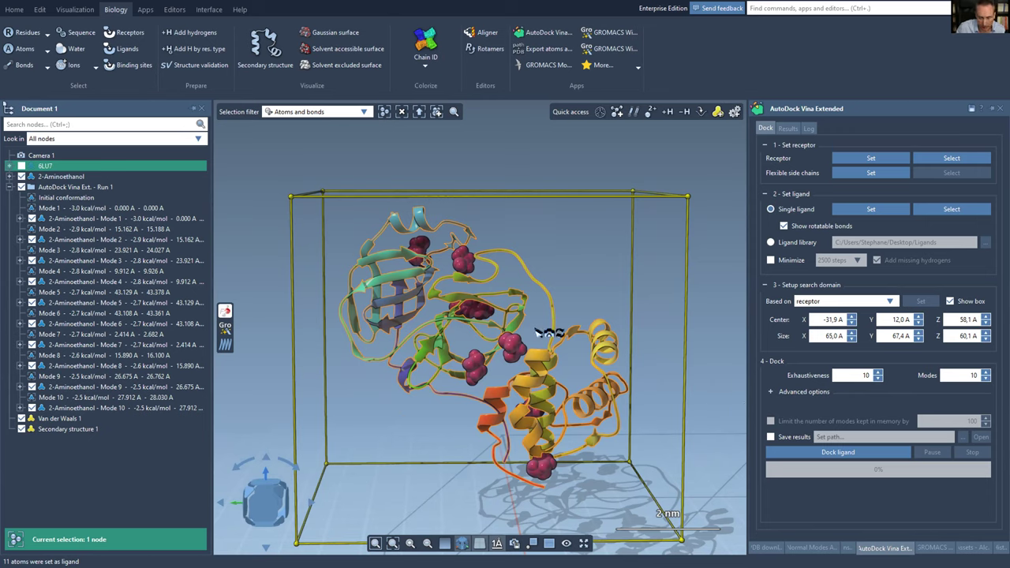
{"action": "middle_click_drag", "start_coordinate": [536, 332], "coordinate": [537, 332]}
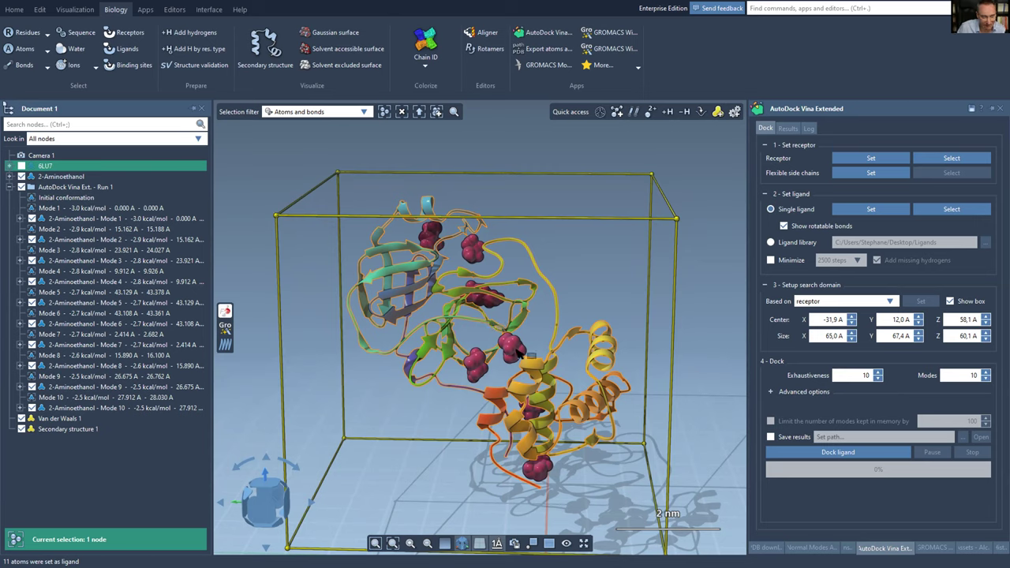
{"action": "scroll", "coordinate": [513, 339], "scroll_direction": "down", "scroll_amount": 2}
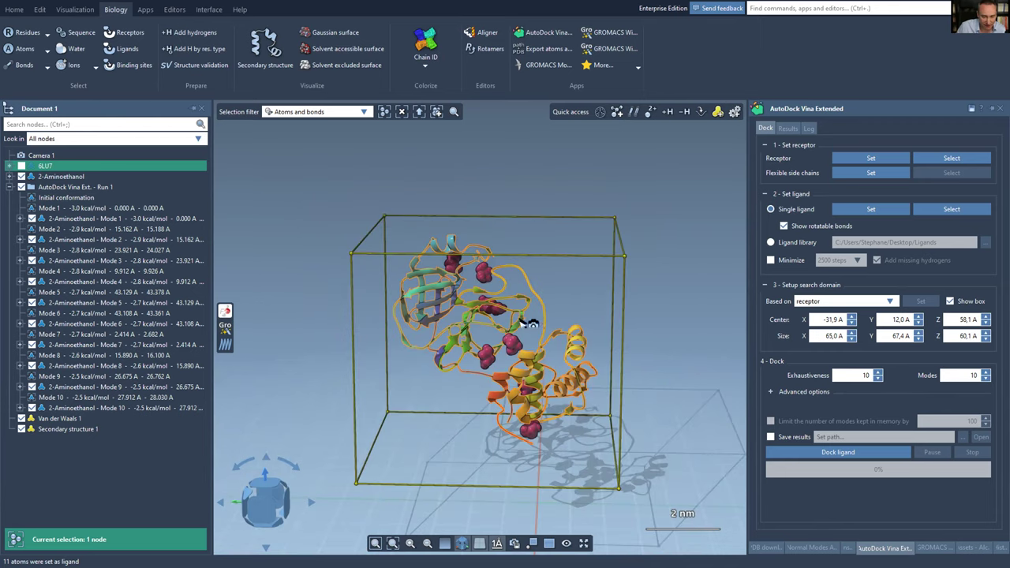
{"action": "scroll", "coordinate": [525, 330], "scroll_direction": "down", "scroll_amount": 2}
- Delete the AutoDock Vina run with all its poses, and the 2-Aminoethanol structure
{"action": "left_click", "coordinate": [53, 193]}
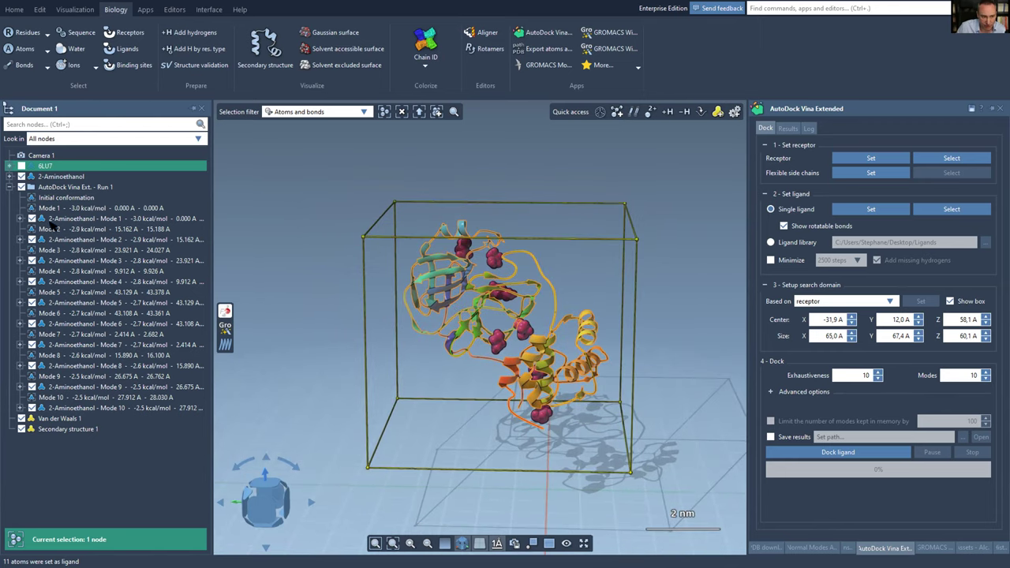
{"action": "left_click", "coordinate": [83, 408], "text": "shift"}
{"action": "key", "text": "Delete"}
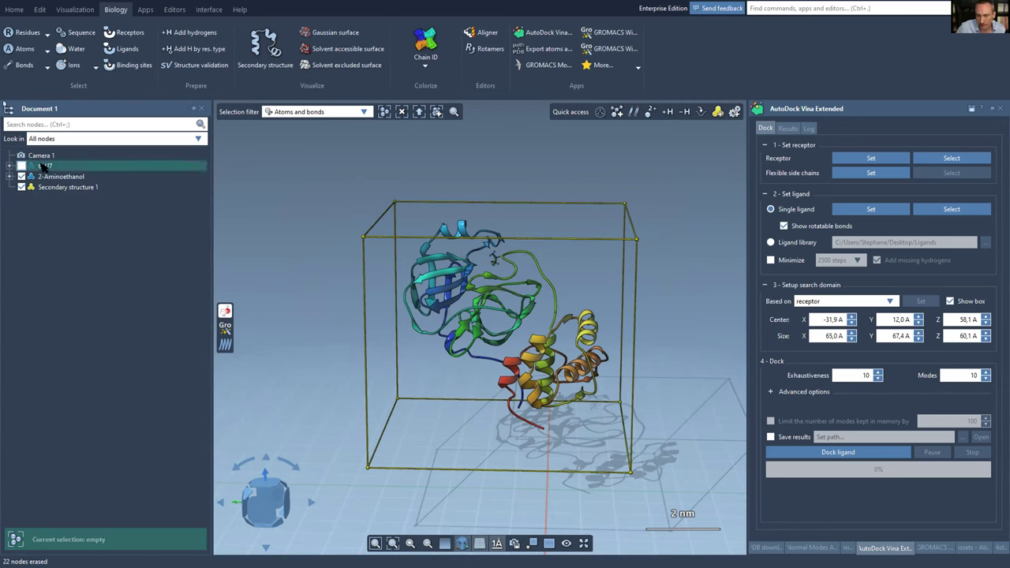
{"action": "left_click", "coordinate": [44, 167]}
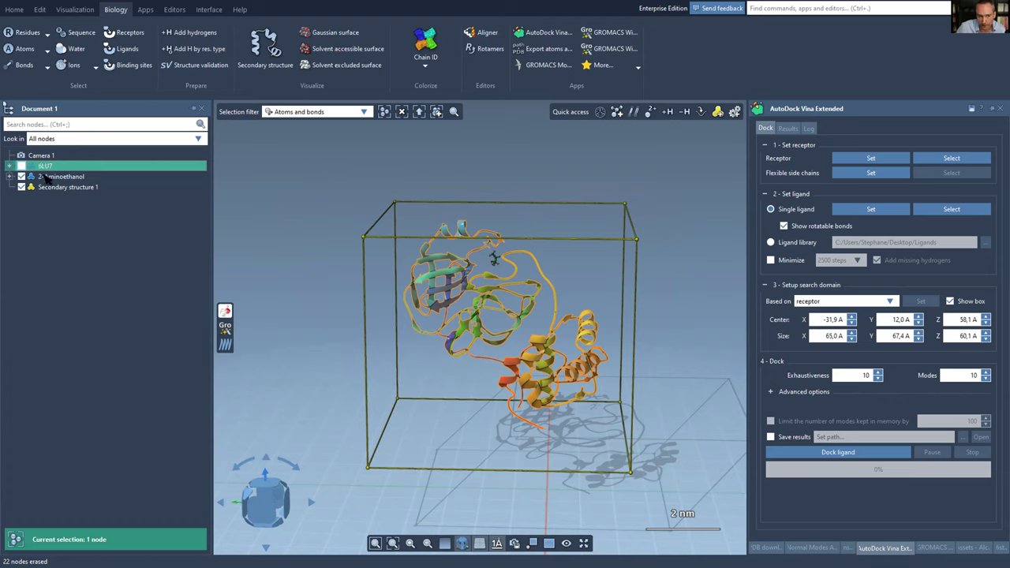
{"action": "left_click", "coordinate": [47, 177]}
{"action": "key", "text": "Delete"}
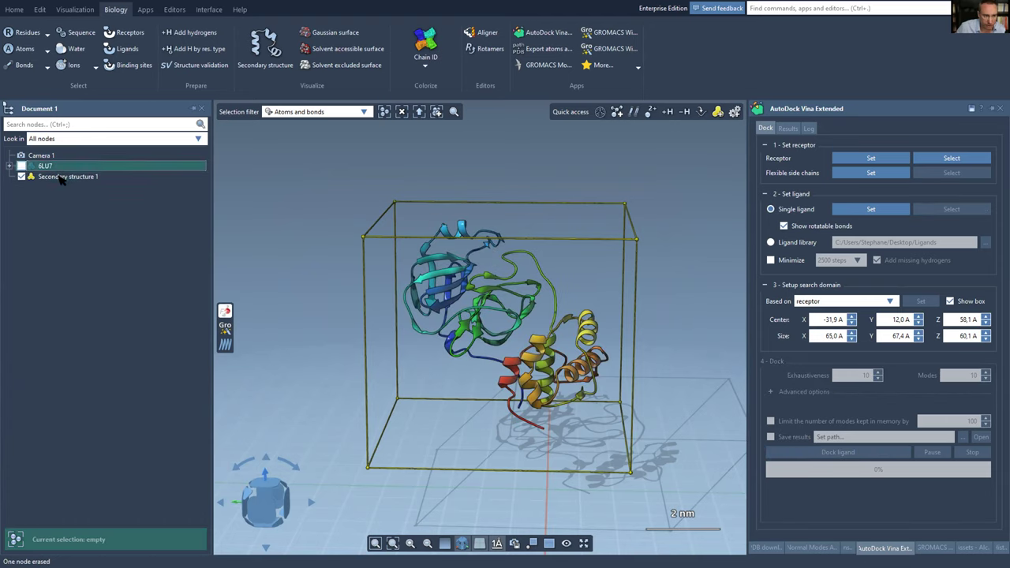
- Close the document without saving and reopen the recent file 6lu7.pdb with the default import options
{"action": "left_click", "coordinate": [503, 307]}
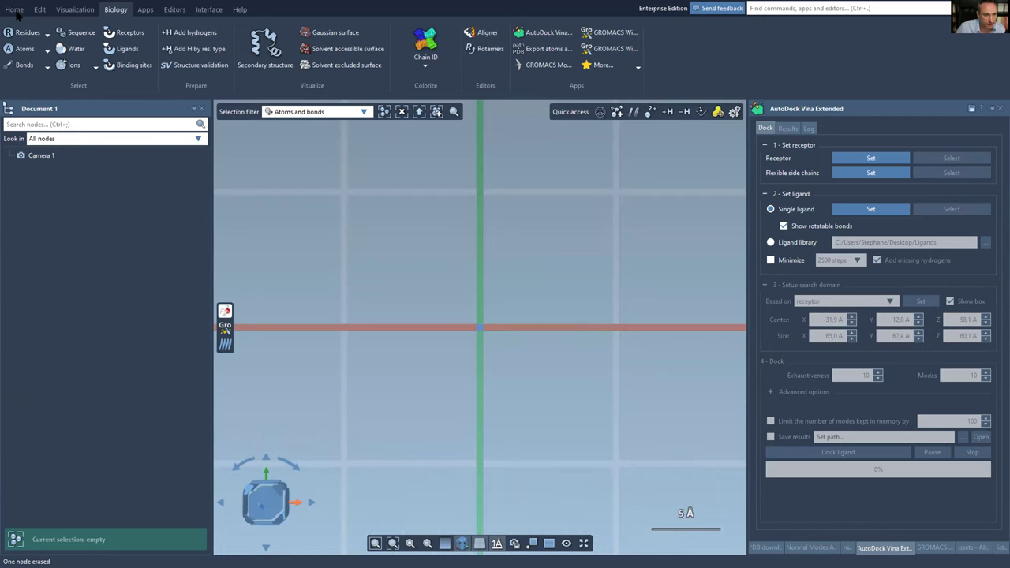
{"action": "left_click", "coordinate": [14, 10]}
{"action": "left_click", "coordinate": [52, 59]}
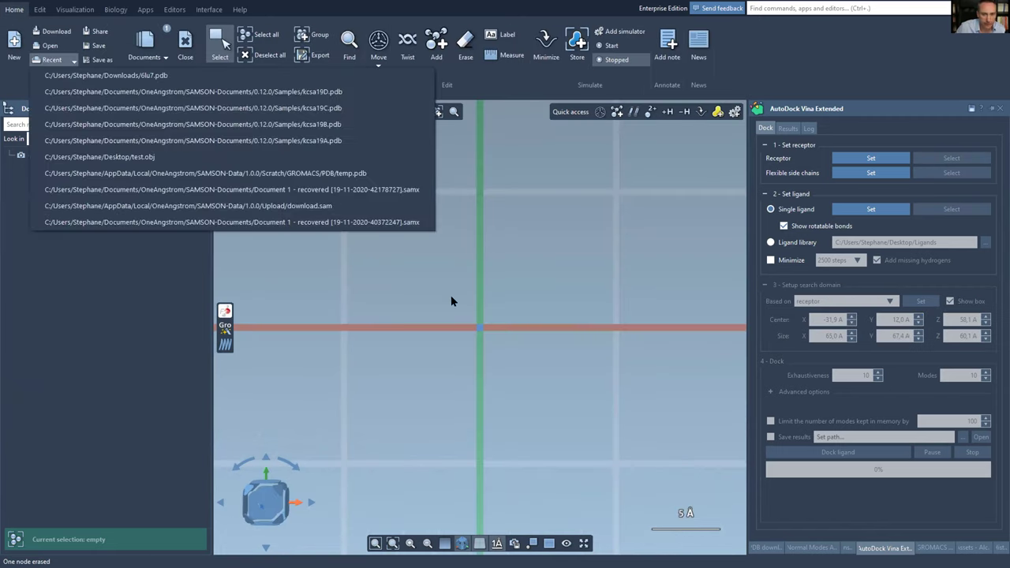
{"action": "left_click", "coordinate": [106, 75]}
{"action": "left_click", "coordinate": [477, 364]}
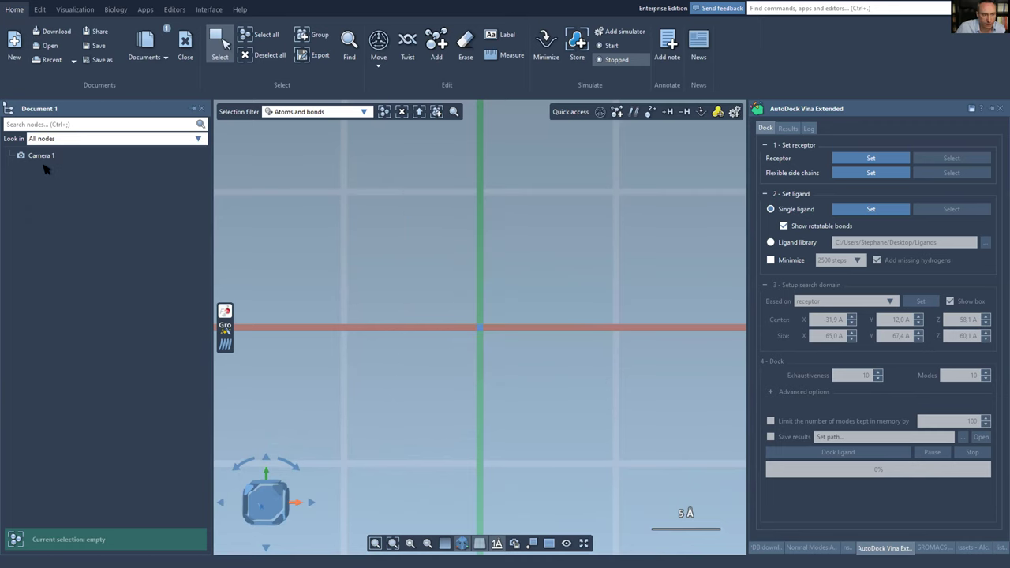
- Select the ligand in the reloaded 6LU7 structure and delete it
{"action": "key", "text": "ctrl+a"}
{"action": "left_click", "coordinate": [115, 9]}
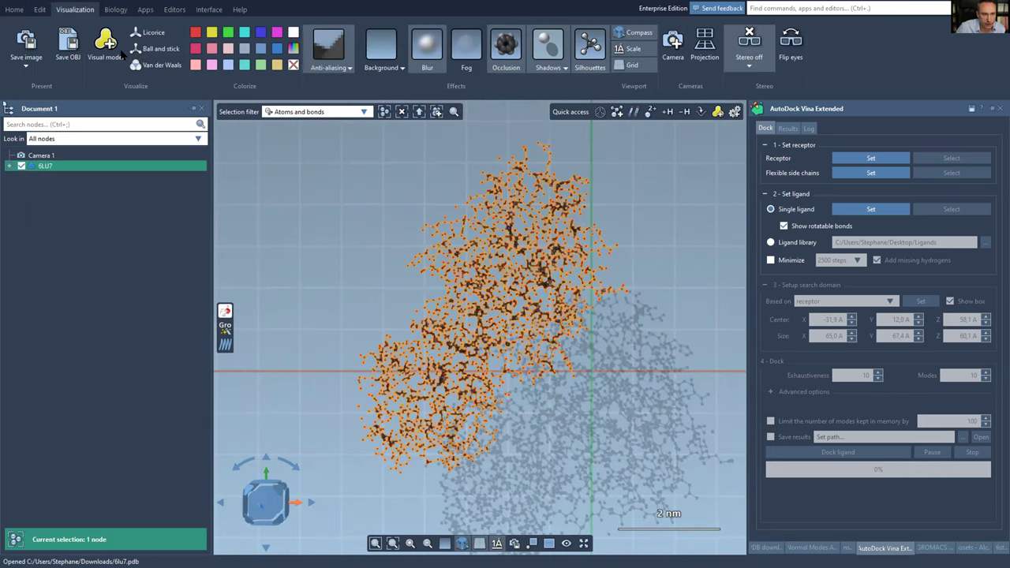
{"action": "left_click", "coordinate": [122, 51]}
{"action": "key", "text": "Delete"}
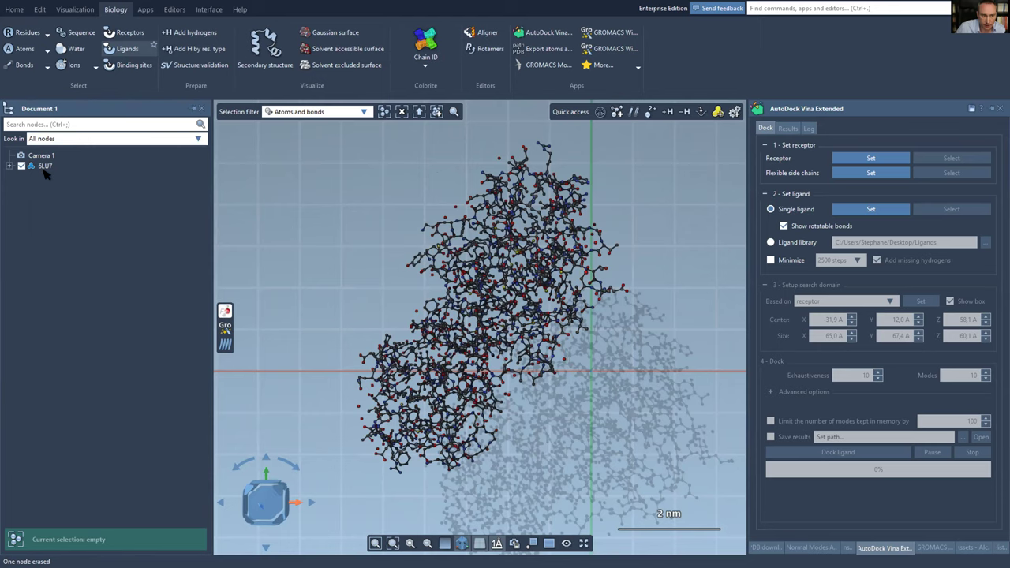
- Compute 10 normal modes of 6LU7 with a 10 Å cutoff and the Elastic Network potential, and deform the protein along Mode 1
{"action": "left_click", "coordinate": [45, 166]}
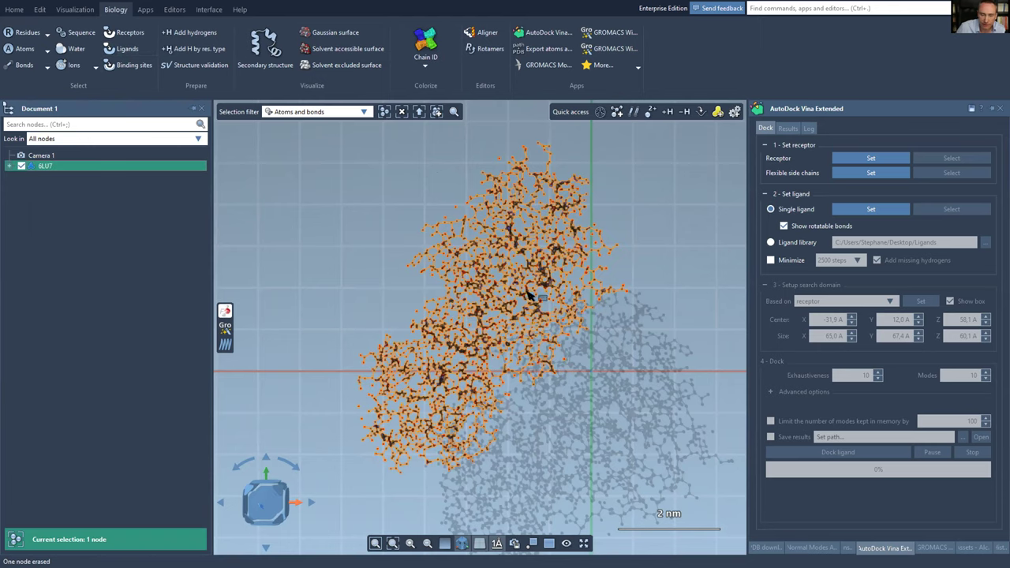
{"action": "middle_click_drag", "start_coordinate": [259, 319], "coordinate": [221, 355]}
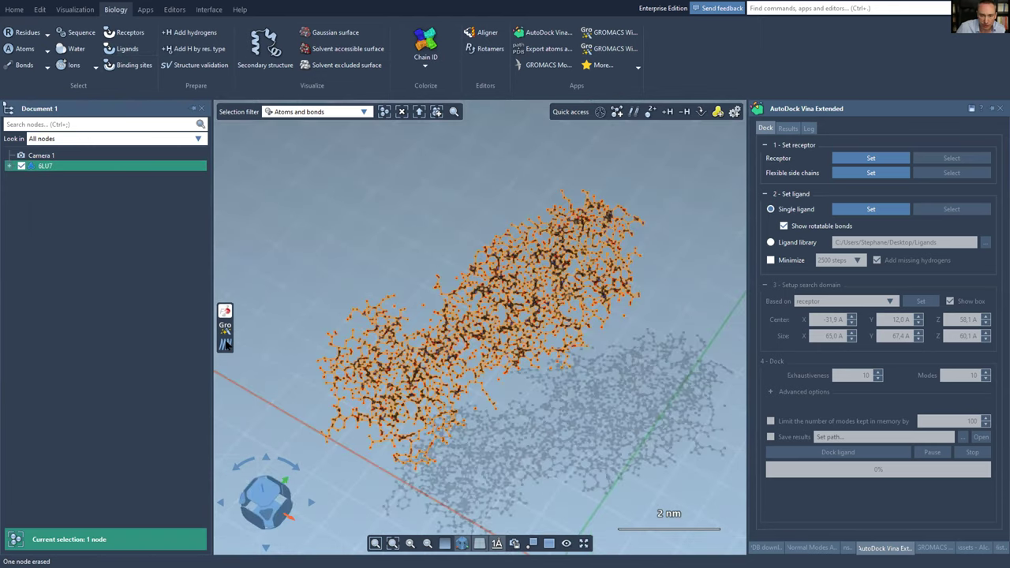
{"action": "left_click", "coordinate": [226, 344]}
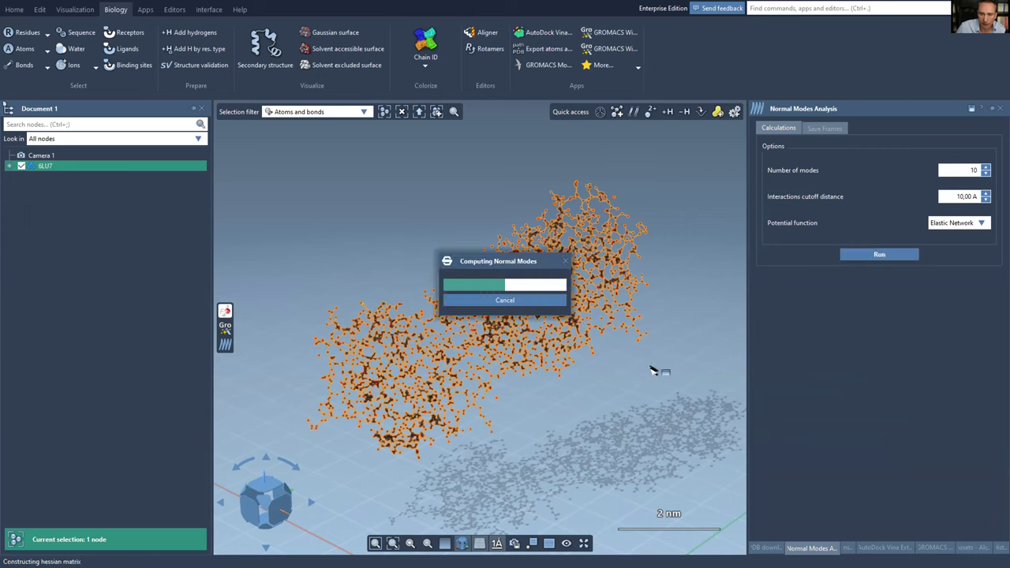
{"action": "left_click_drag", "start_coordinate": [899, 349], "coordinate": [846, 350]}
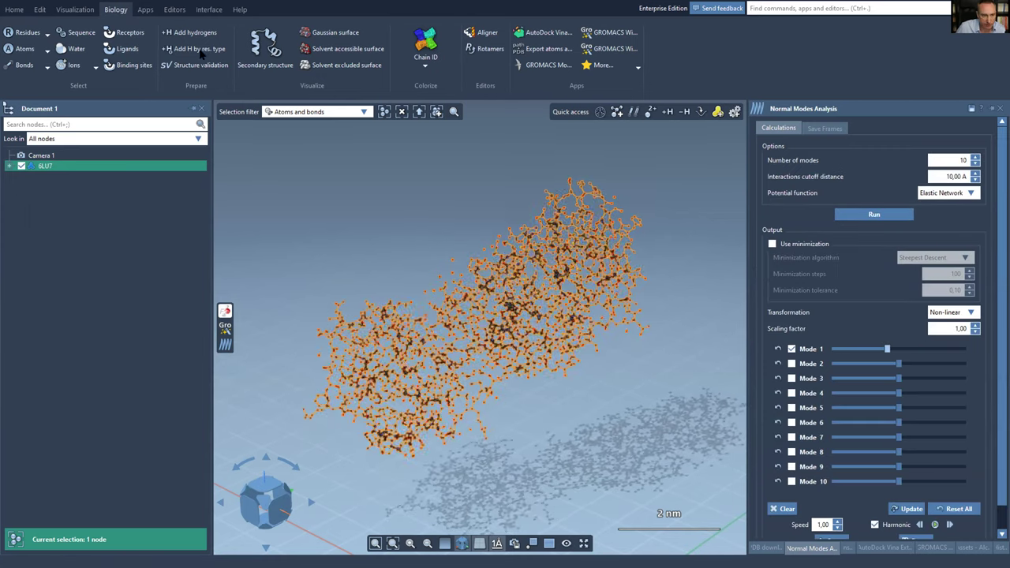
- Show 6LU7 only as a secondary structure ribbon with its atoms hidden, and move it along Mode 2
{"action": "left_click", "coordinate": [265, 47]}
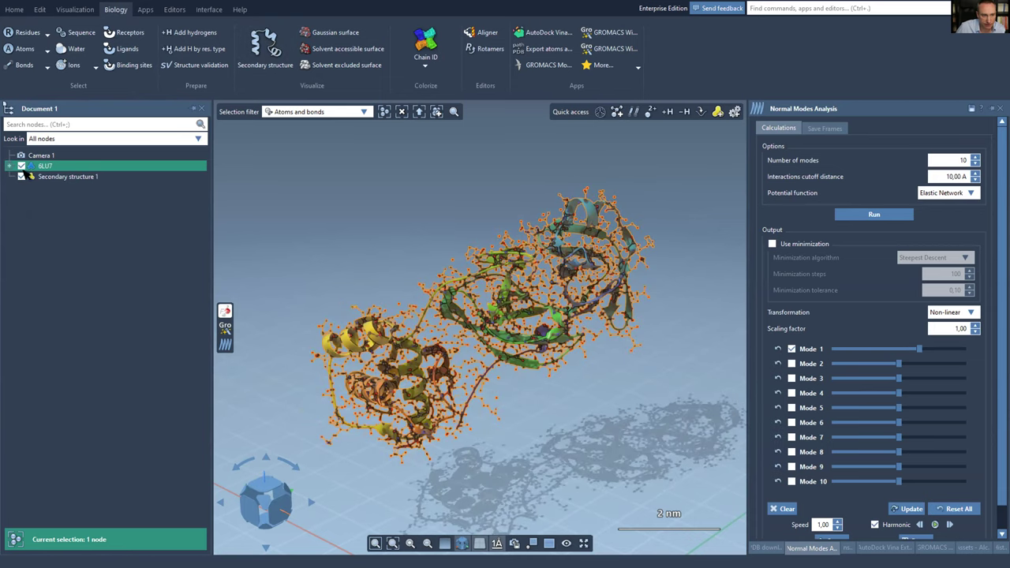
{"action": "left_click", "coordinate": [21, 166]}
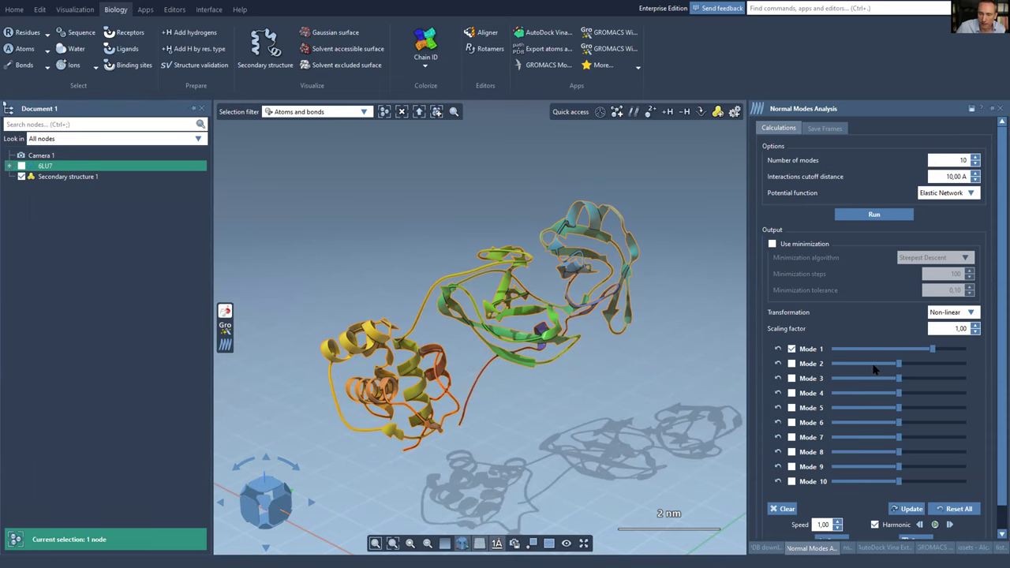
{"action": "mouse_move", "coordinate": [899, 364]}
{"action": "left_mouse_down"}
{"action": "mouse_move", "coordinate": [920, 364]}
{"action": "mouse_move", "coordinate": [909, 364]}
{"action": "left_mouse_up"}
{"action": "scroll", "coordinate": [890, 513], "scroll_direction": "down", "scroll_amount": 1}
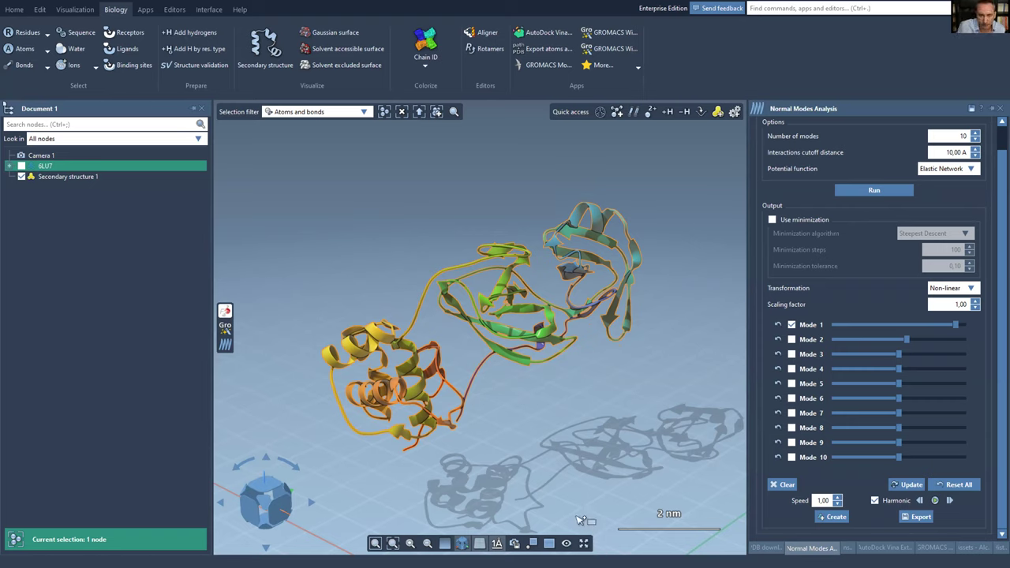
- Discard the normal modes document and load a fresh copy of 6lu7.pdb with the default import options
{"action": "key", "text": "ctrl+w"}
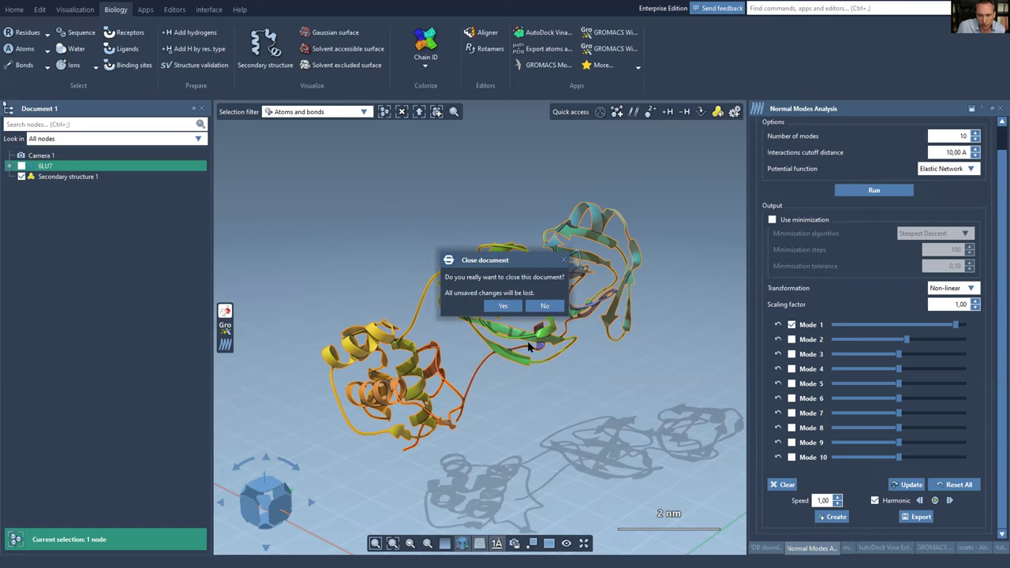
{"action": "left_click", "coordinate": [509, 307]}
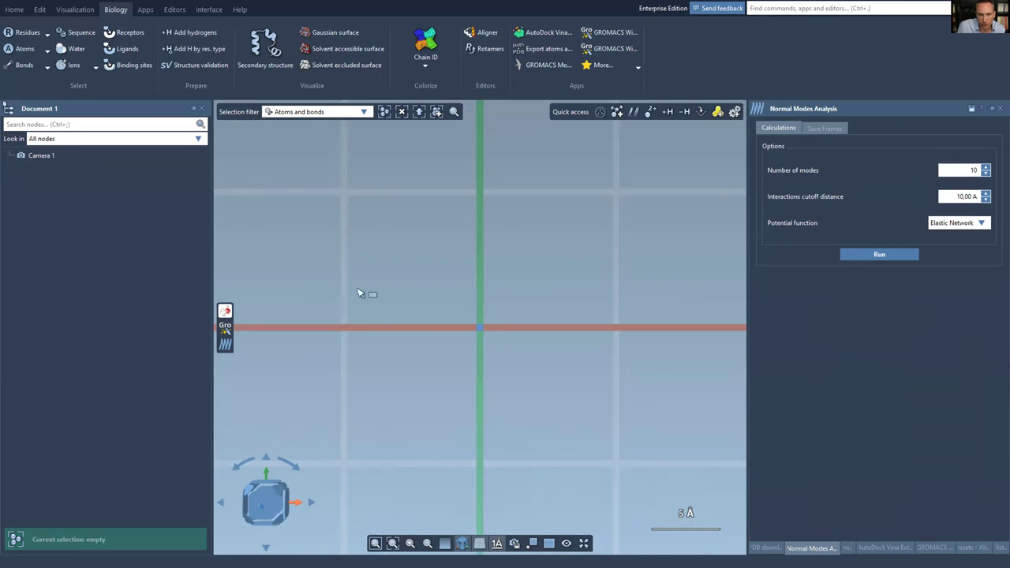
{"action": "left_click", "coordinate": [14, 10]}
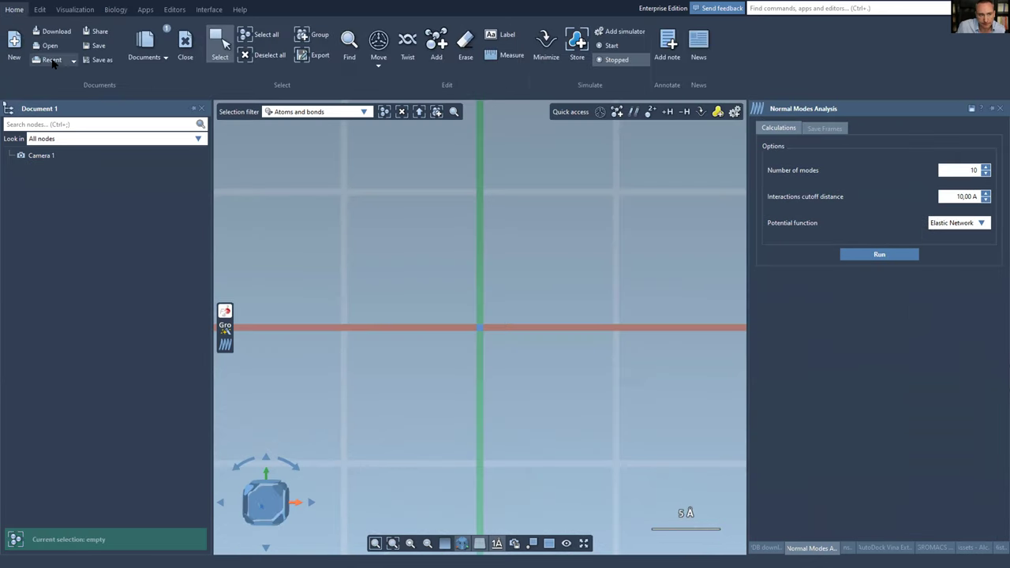
{"action": "left_click", "coordinate": [52, 61]}
{"action": "key", "text": "Return"}
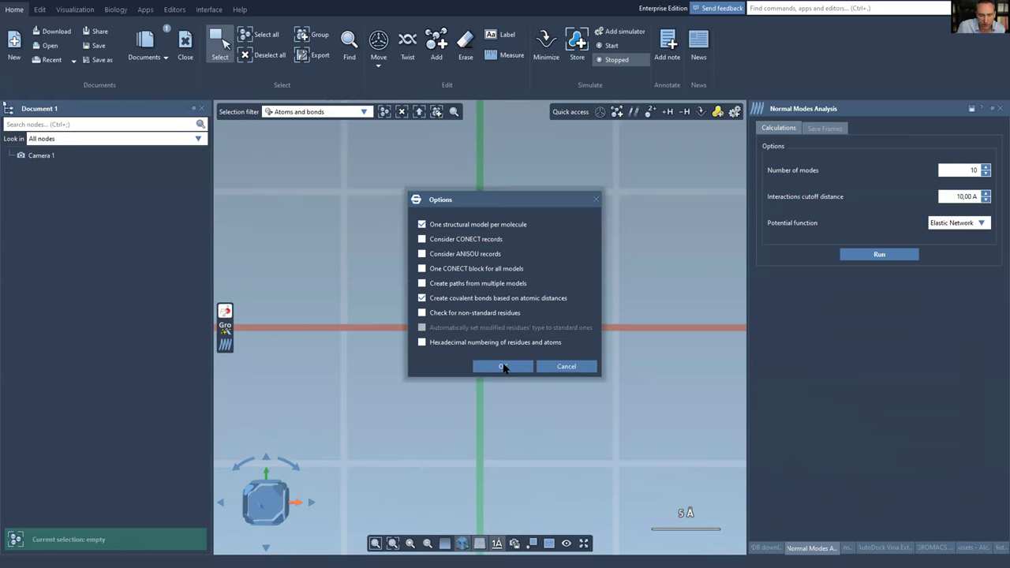
{"action": "left_click", "coordinate": [504, 366]}
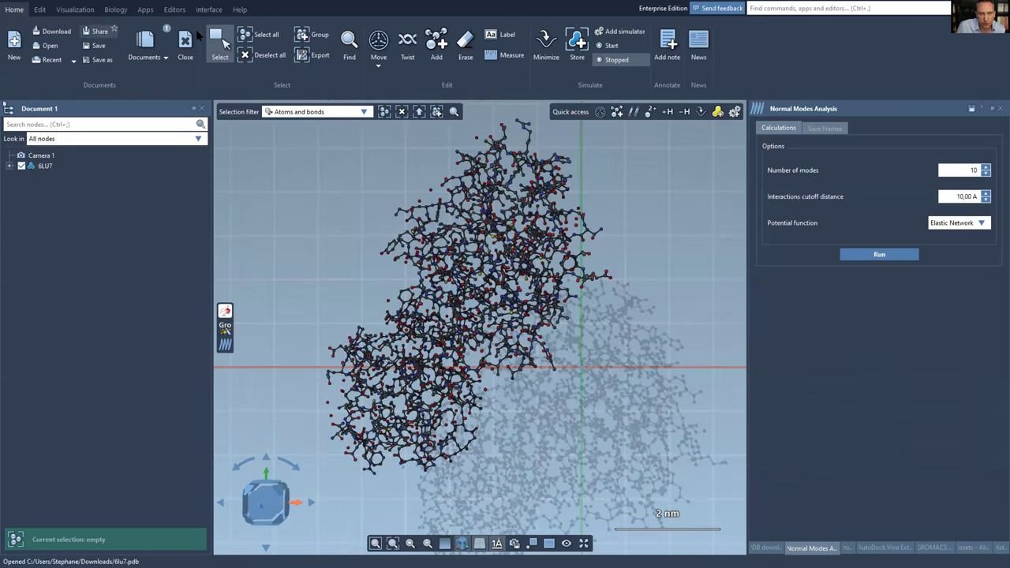
- Add hydrogens to the whole structure based on residue types and select its ligand
{"action": "left_click", "coordinate": [115, 10]}
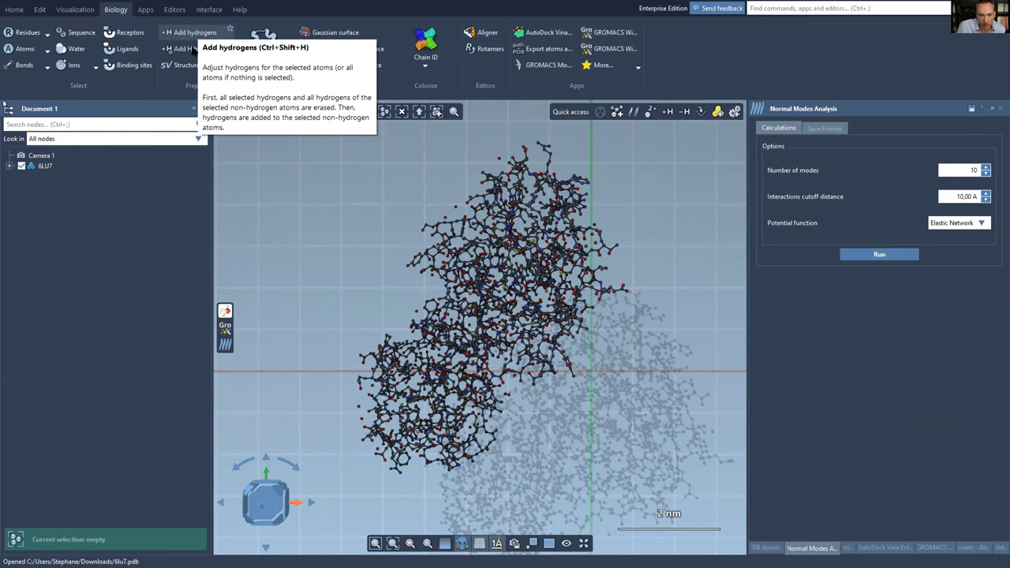
{"action": "left_click", "coordinate": [194, 48]}
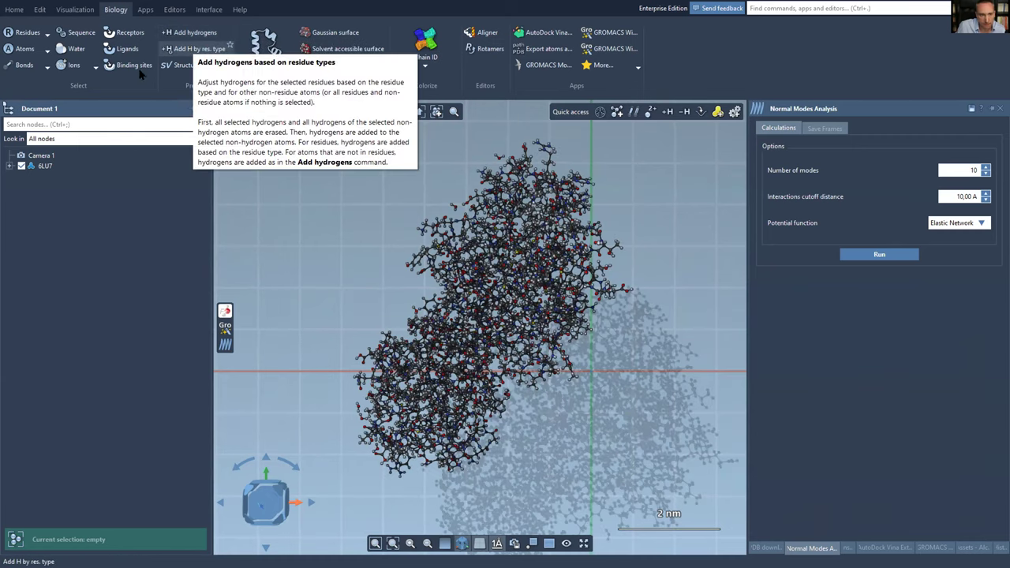
{"action": "left_click", "coordinate": [116, 49]}
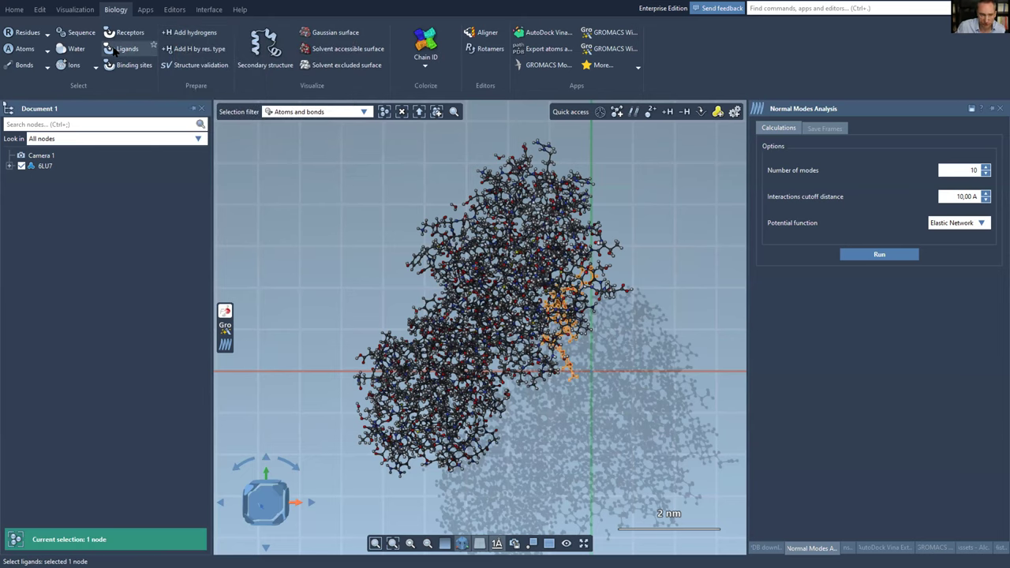
- Delete the selected ligand from 6LU7 and open the GROMACS Wizard
{"action": "key", "text": "Delete"}
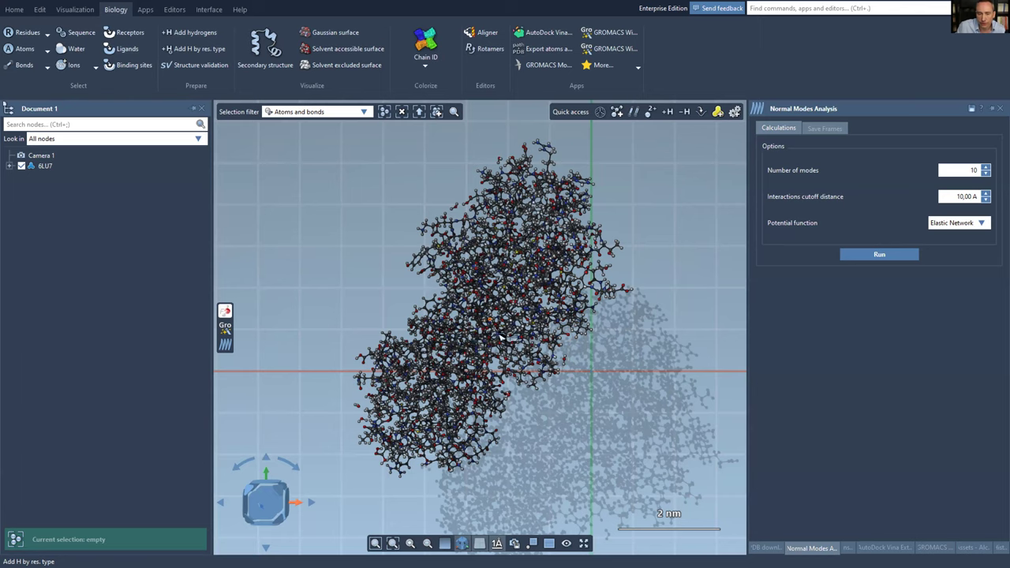
{"action": "middle_click_drag", "start_coordinate": [500, 337], "coordinate": [566, 332]}
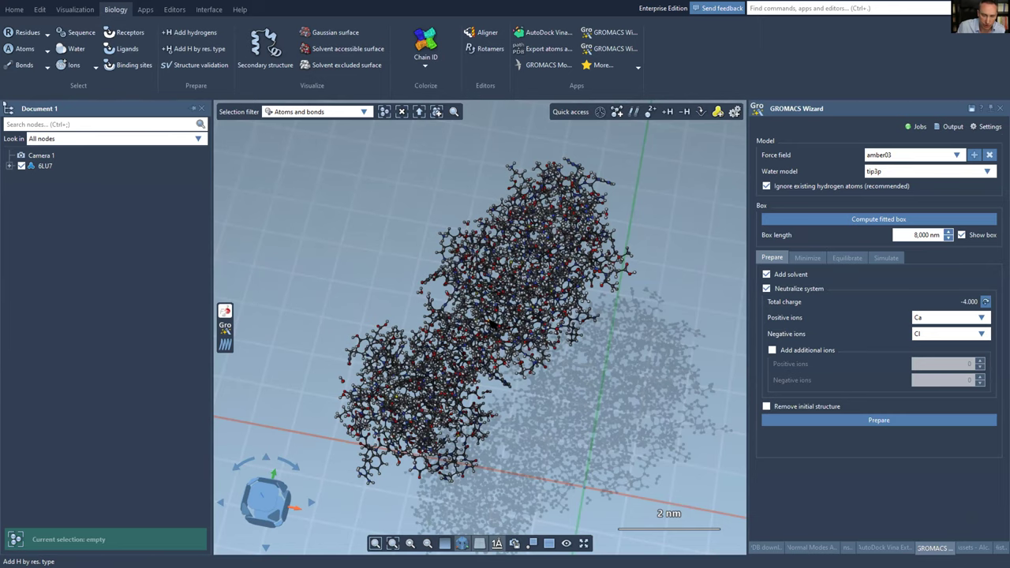
{"action": "middle_click_drag", "start_coordinate": [490, 328], "coordinate": [340, 253]}
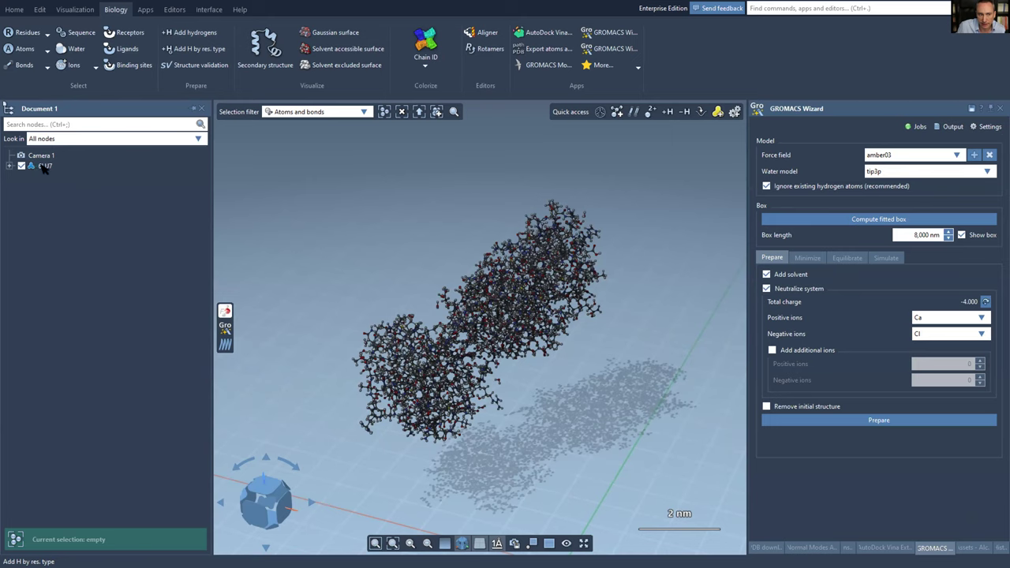
- Fit a GROMACS box around 6LU7, set its length to 8.277 nm, and prepare the system with solvent and neutralizing ions
{"action": "left_click", "coordinate": [43, 165]}
{"action": "left_click", "coordinate": [893, 220]}
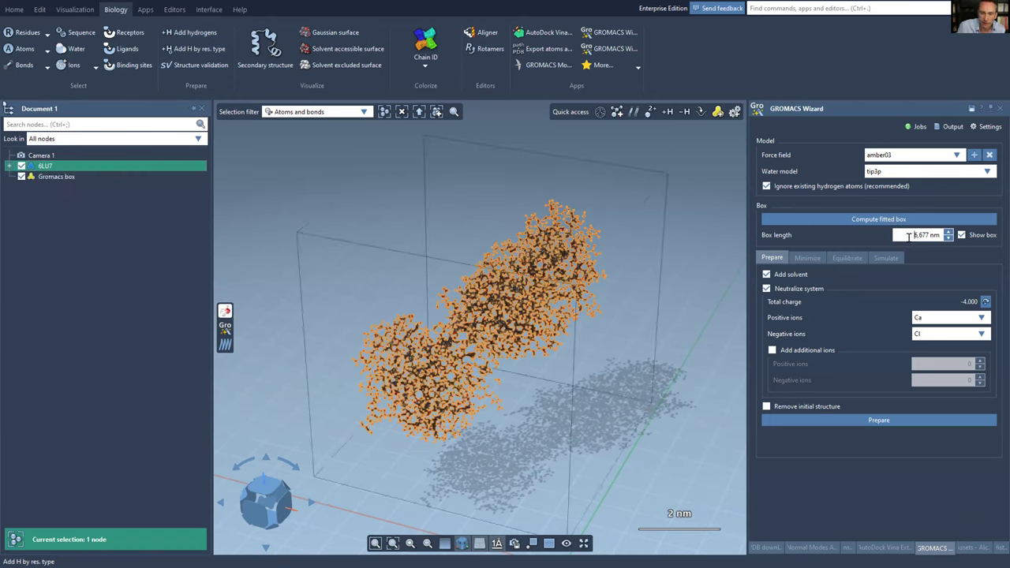
{"action": "scroll", "coordinate": [909, 236], "scroll_direction": "up", "scroll_amount": 16}
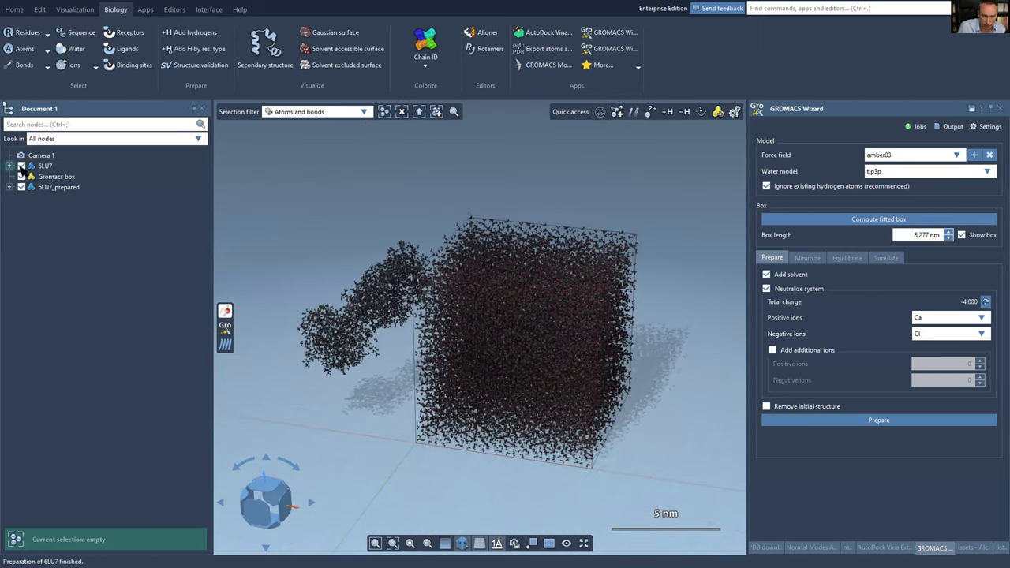
- Hide the original 6LU7 and the SOL group of 6LU7_prepared, leaving the prepared protein and CA ions displayed
{"action": "left_click", "coordinate": [21, 166]}
{"action": "scroll", "coordinate": [535, 343], "scroll_direction": "up", "scroll_amount": 1}
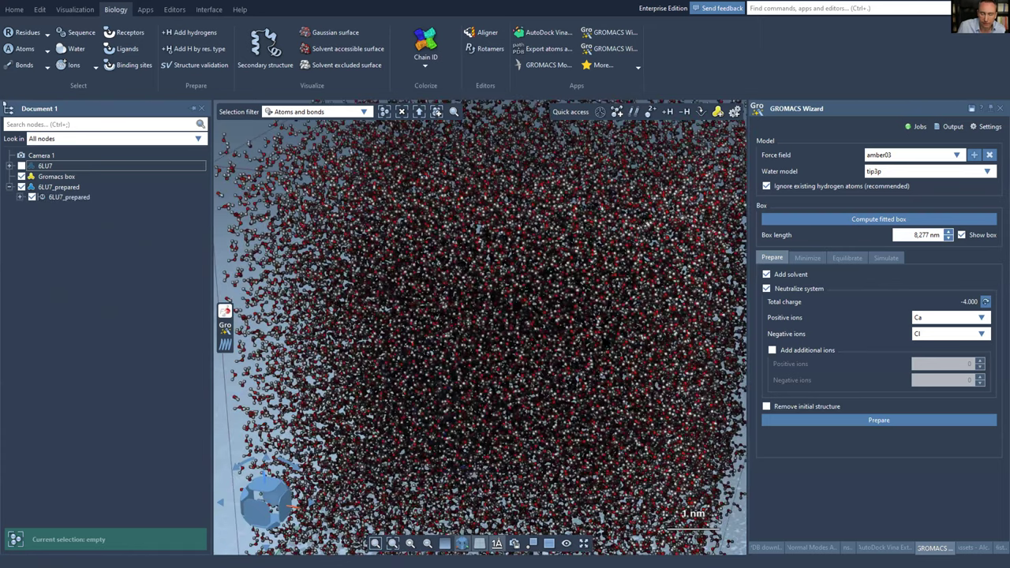
{"action": "left_click", "coordinate": [19, 197]}
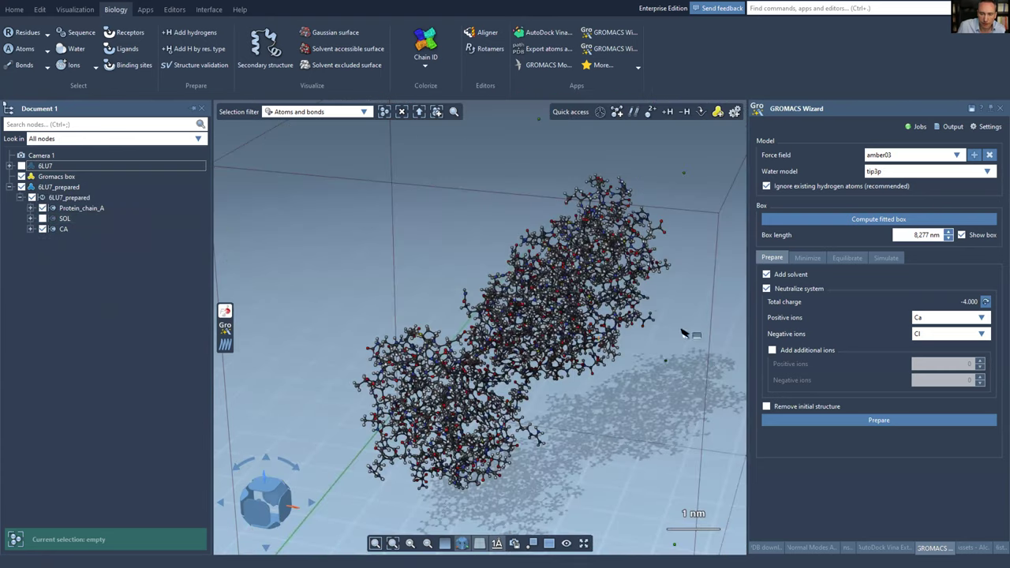
{"action": "right_click_drag", "start_coordinate": [681, 332], "coordinate": [796, 310]}
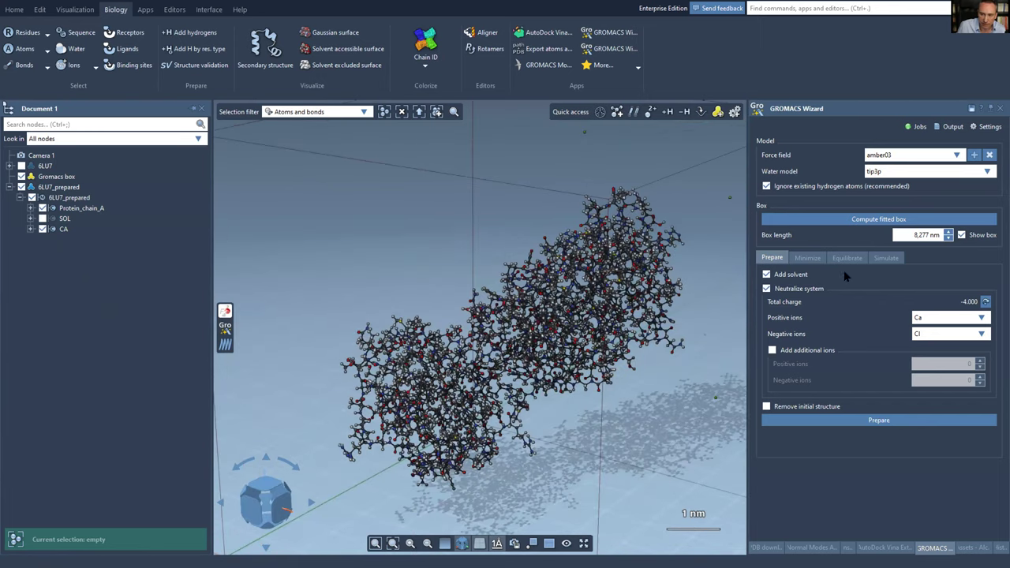
- Show the GROMACS simulation parameters and open the job manager on the NVT Equilibration job
{"action": "scroll", "coordinate": [868, 260], "scroll_direction": "down", "scroll_amount": 3}
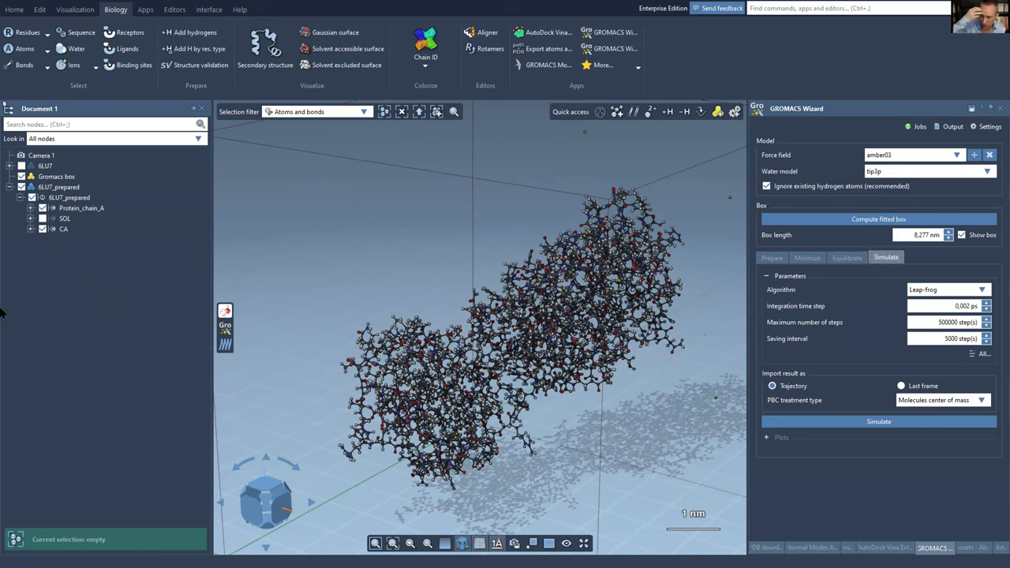
{"action": "key", "text": "ctrl+j"}
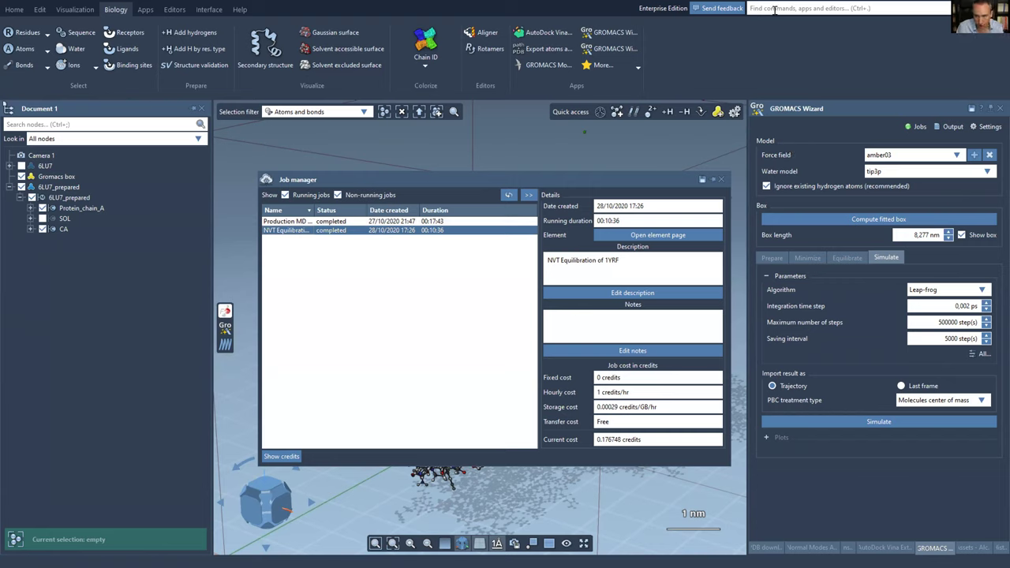
- Search the commands for "groma" to open GROMACS Wizard Cloud, and close the job manager
{"action": "key", "text": "ctrl+minus"}
{"action": "type", "text": "groma"}
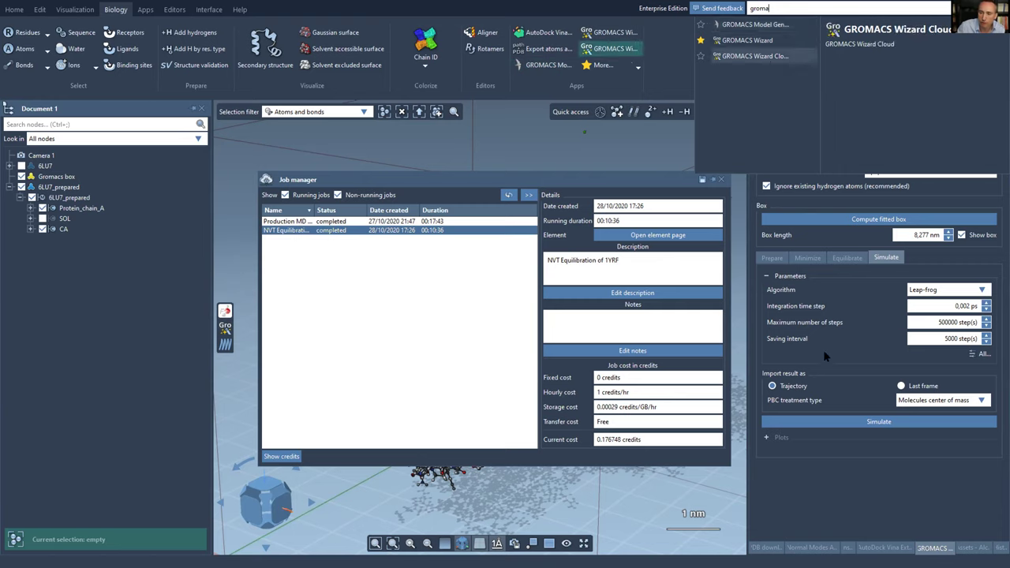
{"action": "key", "text": "Return"}
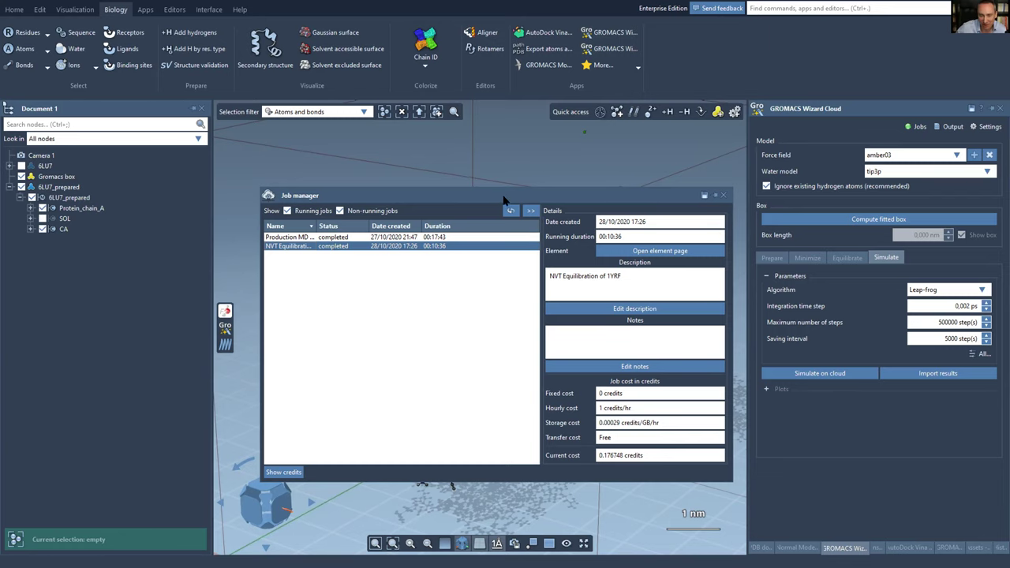
{"action": "left_click_drag", "start_coordinate": [503, 197], "coordinate": [505, 211]}
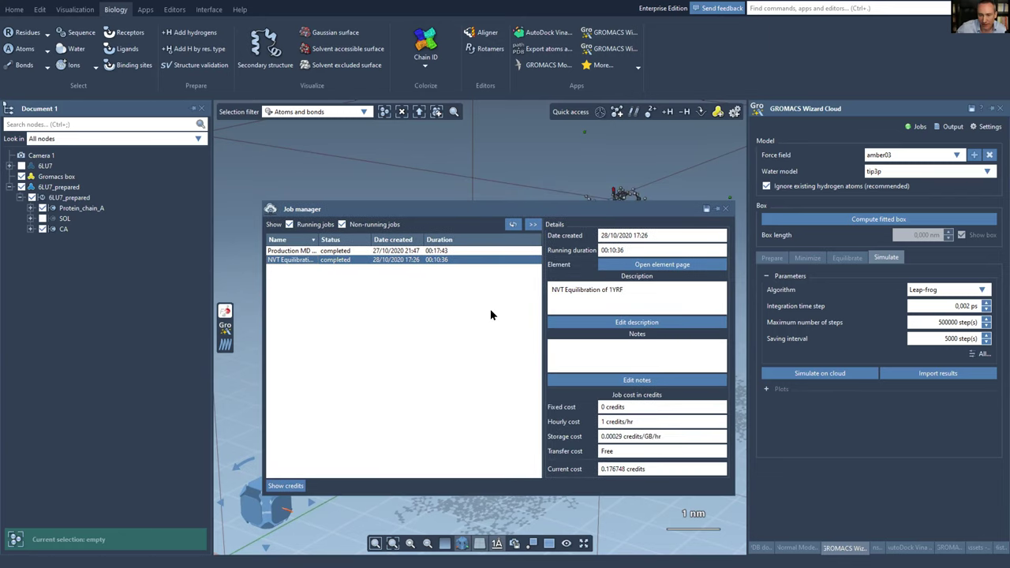
{"action": "left_click", "coordinate": [725, 208]}
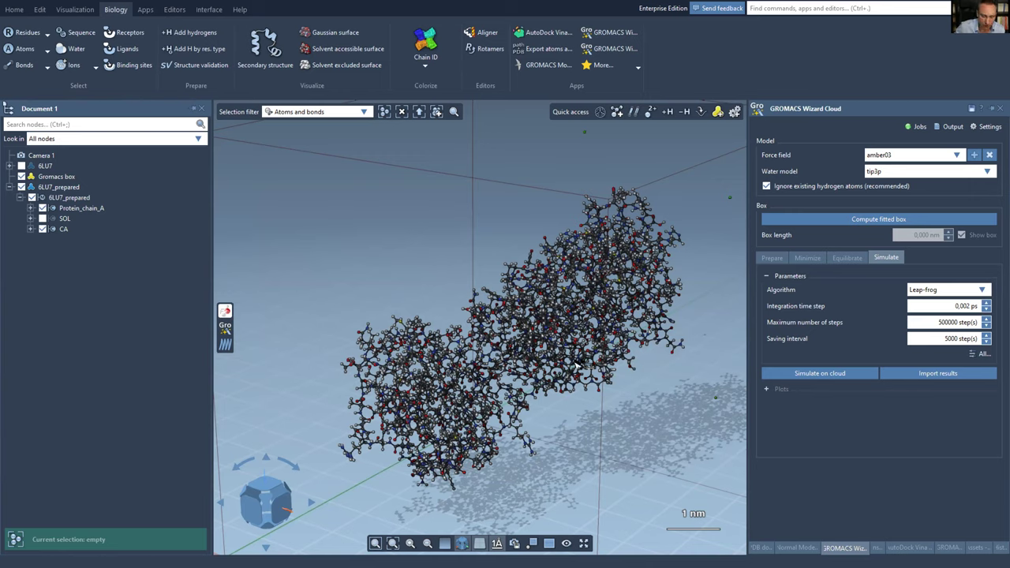
- Switch to the web browser and look through the SAMSON Connect home page, including its address and the community section
{"action": "key", "text": "alt+Tab"}
{"action": "key", "text": "alt+Tab"}
{"action": "left_click", "coordinate": [57, 8]}
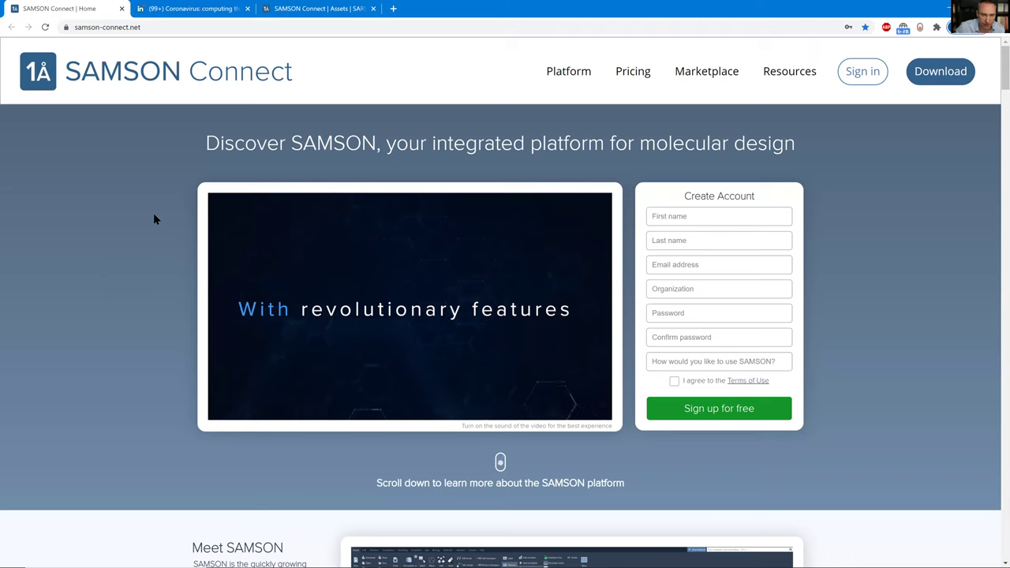
{"action": "left_click_drag", "start_coordinate": [146, 26], "coordinate": [75, 27]}
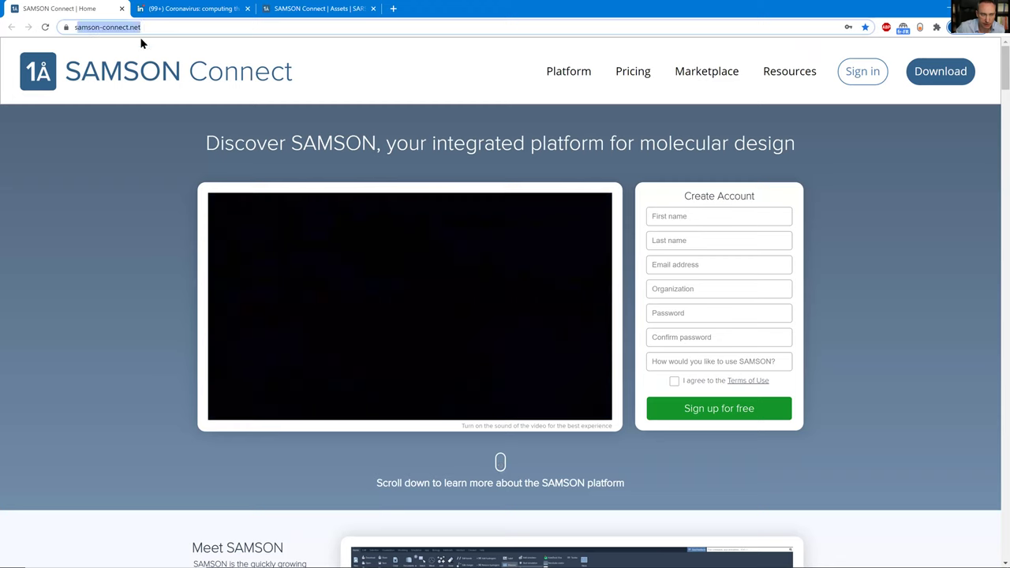
{"action": "scroll", "coordinate": [81, 251], "scroll_direction": "down", "scroll_amount": 4}
{"action": "scroll", "coordinate": [82, 256], "scroll_direction": "down", "scroll_amount": 5}
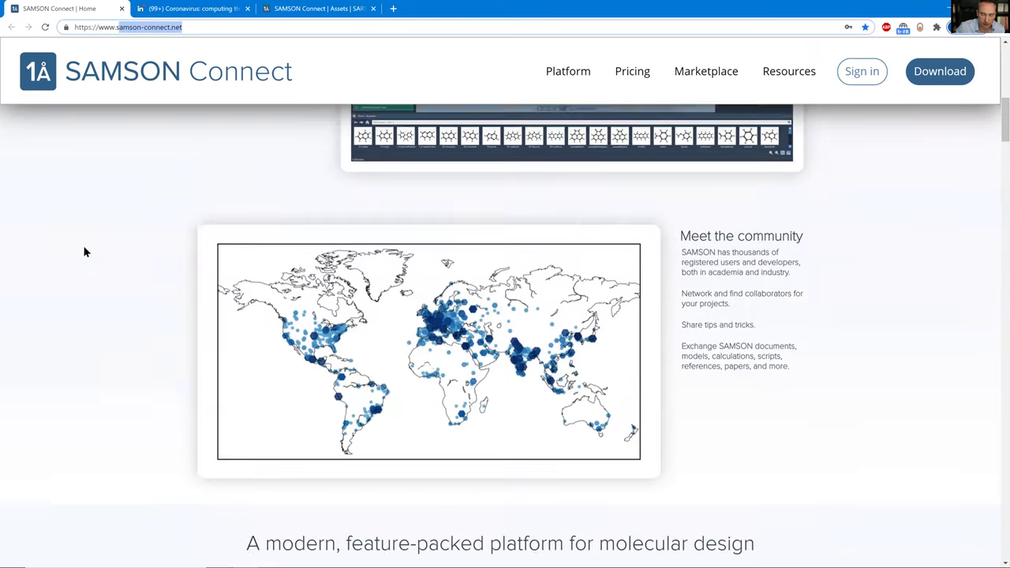
{"action": "scroll", "coordinate": [111, 308], "scroll_direction": "up", "scroll_amount": 9}
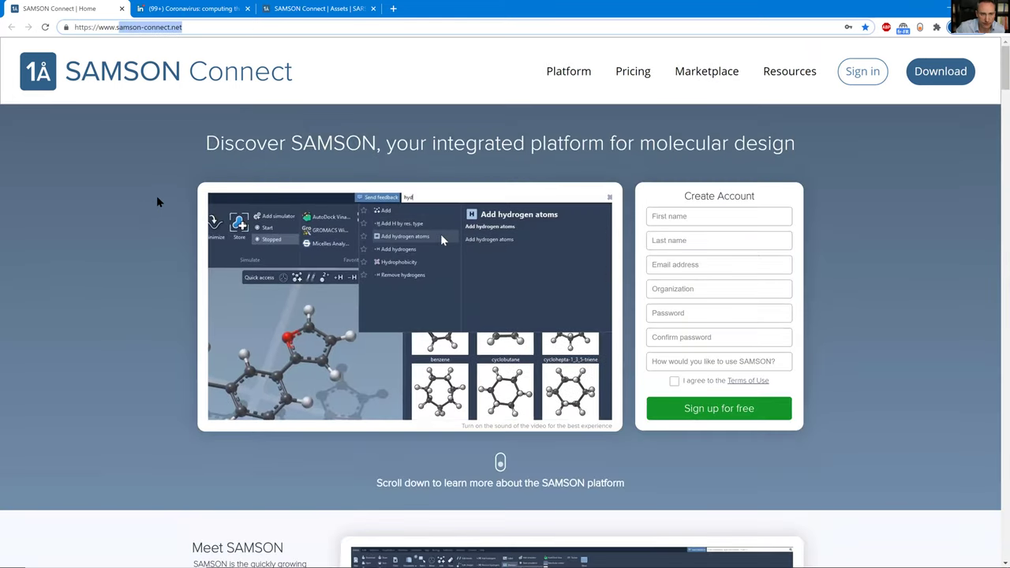
- Read the LinkedIn article on the opening motion of the SARS-CoV-2 spike, going through to the spike opening animation
{"action": "left_click", "coordinate": [194, 6]}
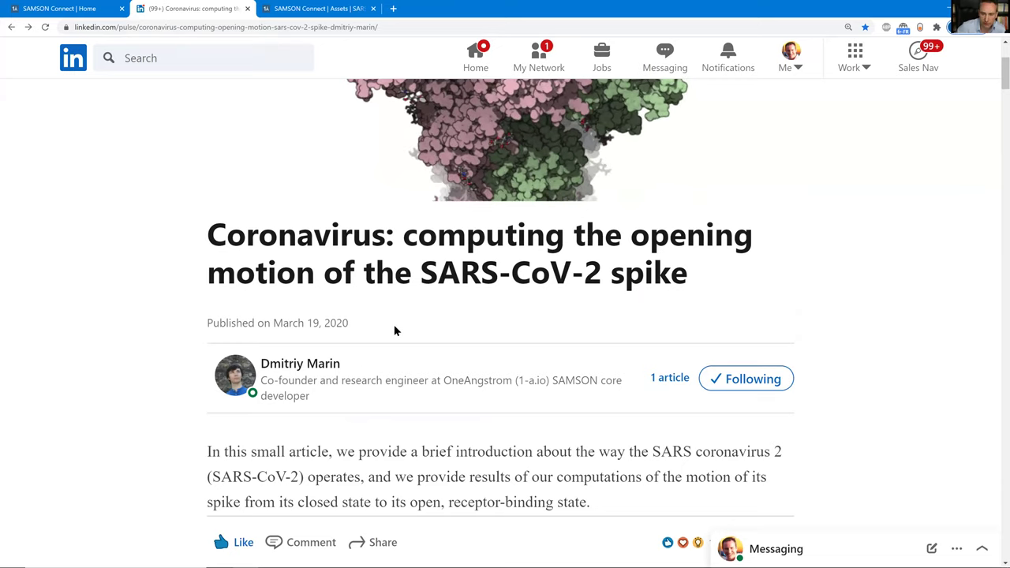
{"action": "scroll", "coordinate": [394, 328], "scroll_direction": "up", "scroll_amount": 2}
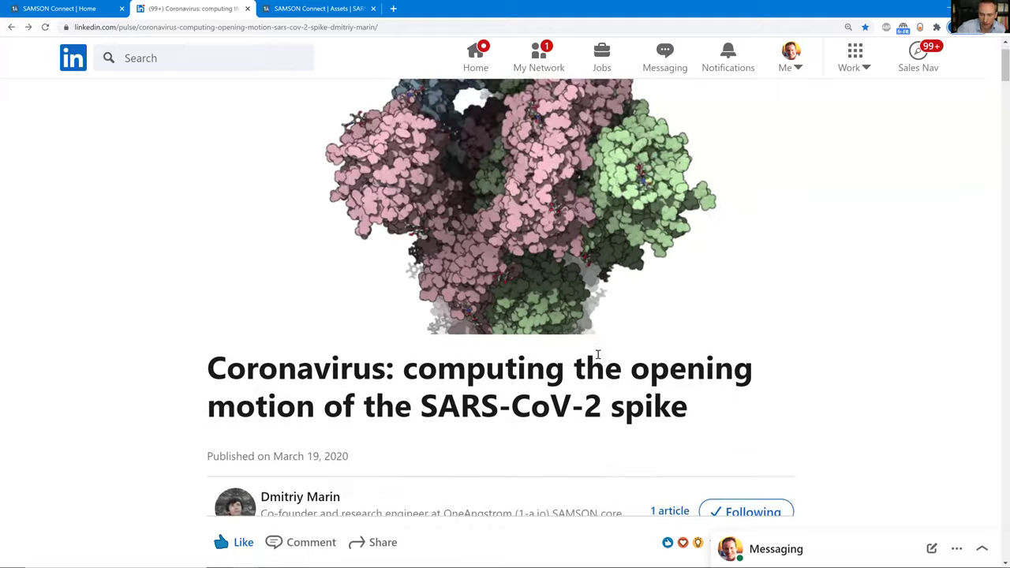
{"action": "scroll", "coordinate": [627, 362], "scroll_direction": "down", "scroll_amount": 6}
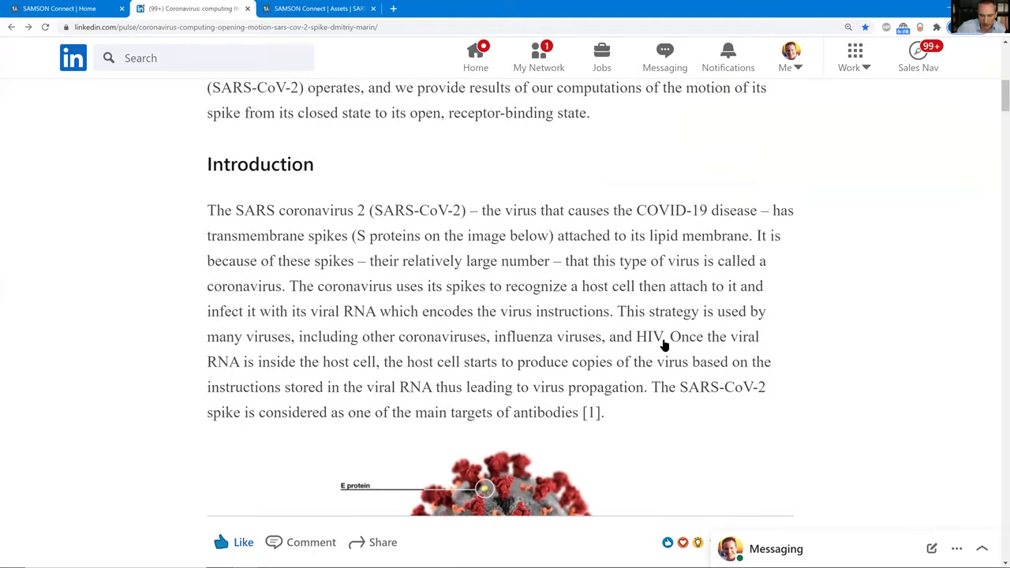
{"action": "scroll", "coordinate": [667, 343], "scroll_direction": "down", "scroll_amount": 4}
{"action": "scroll", "coordinate": [663, 346], "scroll_direction": "down", "scroll_amount": 9}
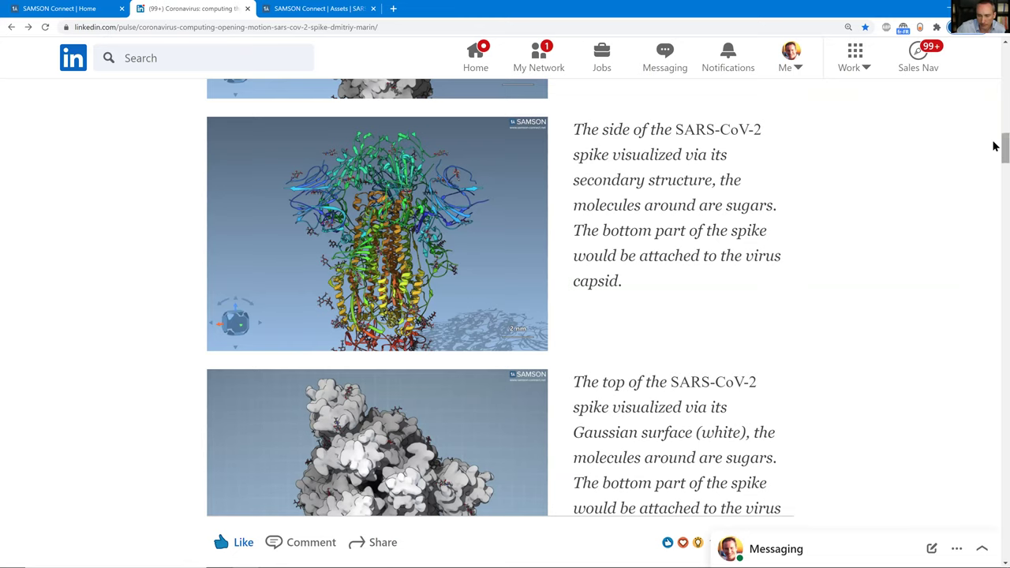
{"action": "left_click_drag", "start_coordinate": [995, 154], "coordinate": [993, 221]}
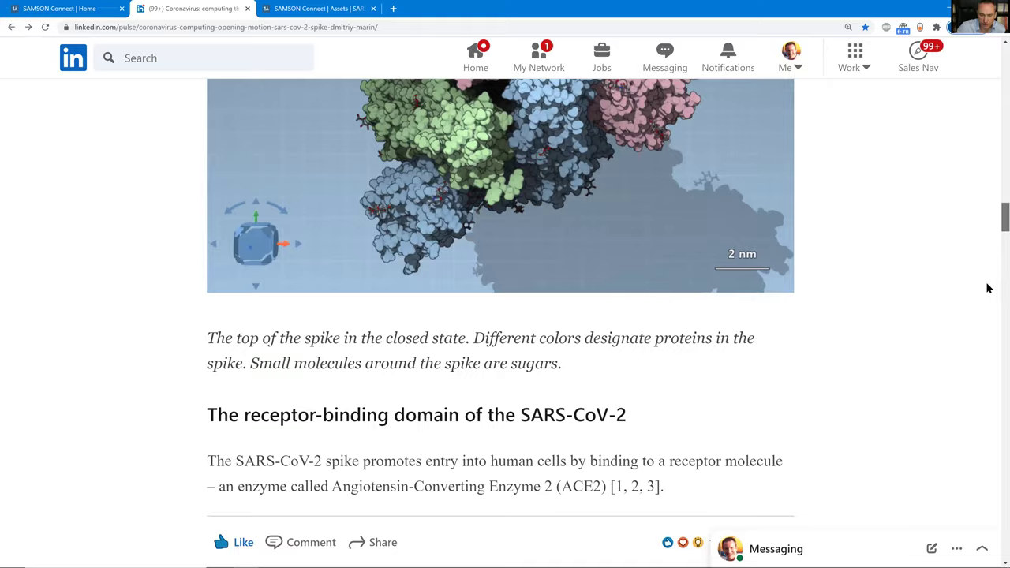
{"action": "scroll", "coordinate": [986, 288], "scroll_direction": "down", "scroll_amount": 7}
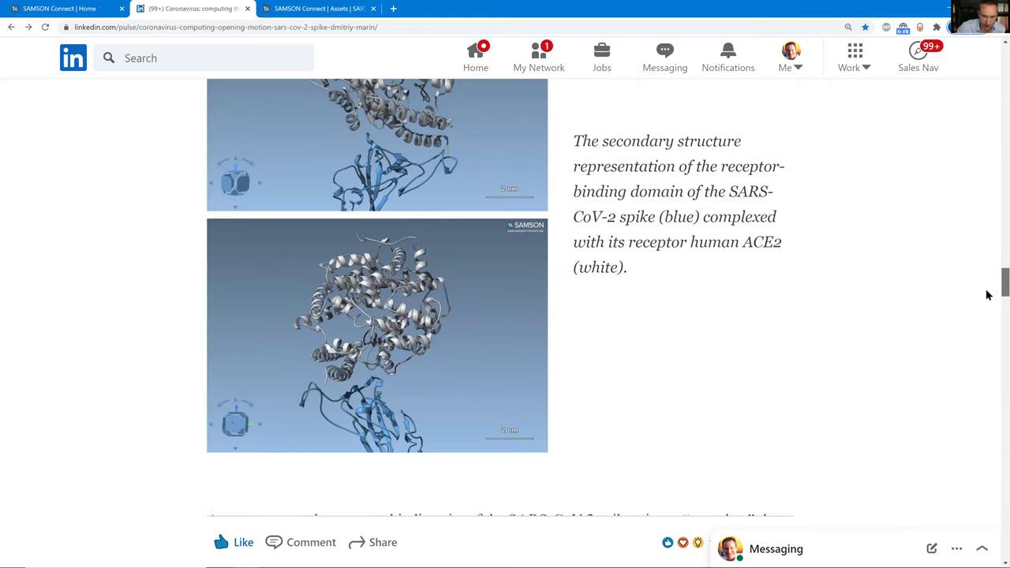
{"action": "scroll", "coordinate": [987, 299], "scroll_direction": "down", "scroll_amount": 7}
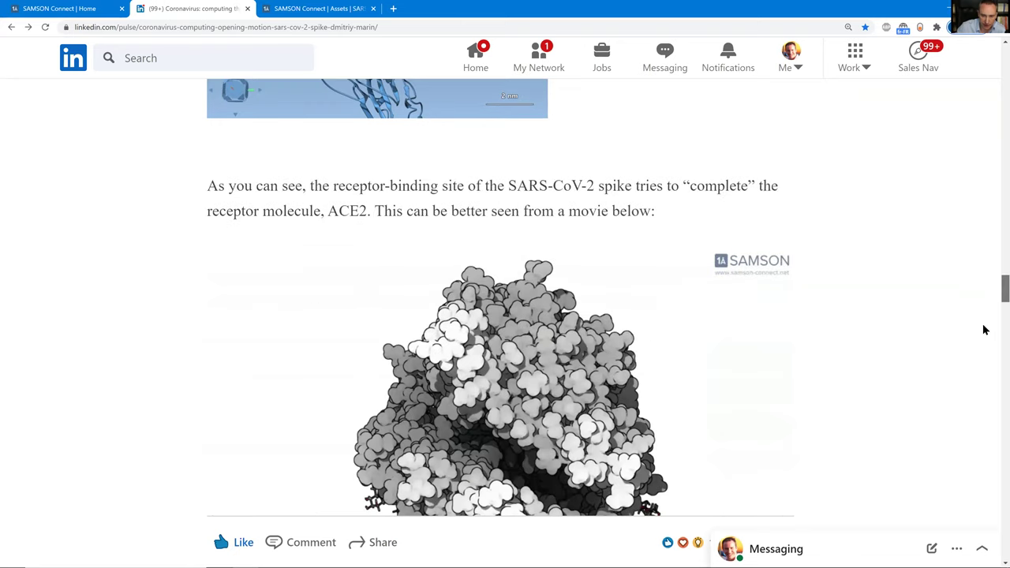
{"action": "scroll", "coordinate": [984, 340], "scroll_direction": "down", "scroll_amount": 2}
{"action": "scroll", "coordinate": [983, 359], "scroll_direction": "down", "scroll_amount": 5}
{"action": "scroll", "coordinate": [983, 358], "scroll_direction": "down", "scroll_amount": 1}
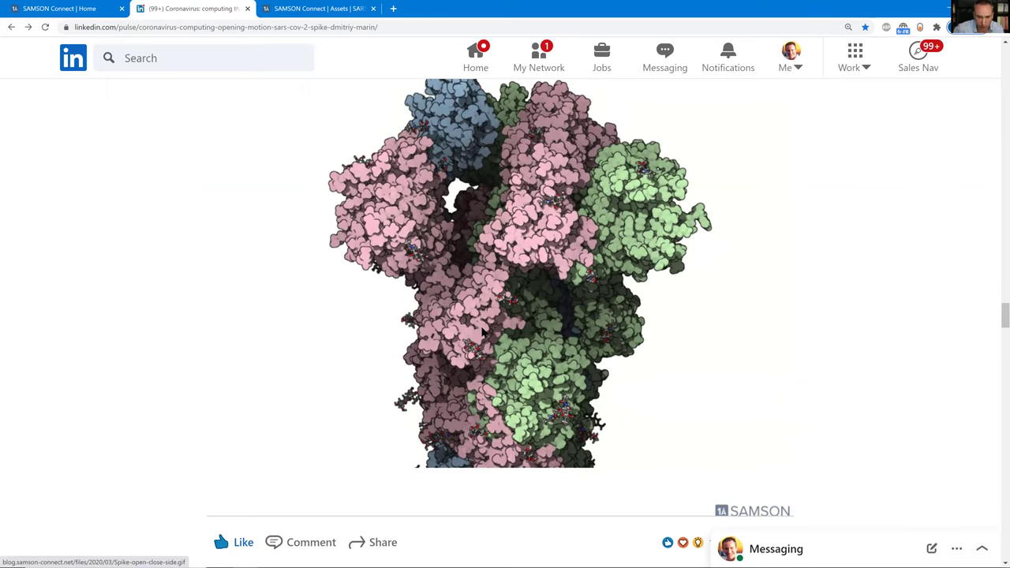
- Switch back to SAMSON, close the current document without saving, and load kcsa19D.pdb with the default import options
{"action": "key", "text": "alt+Tab"}
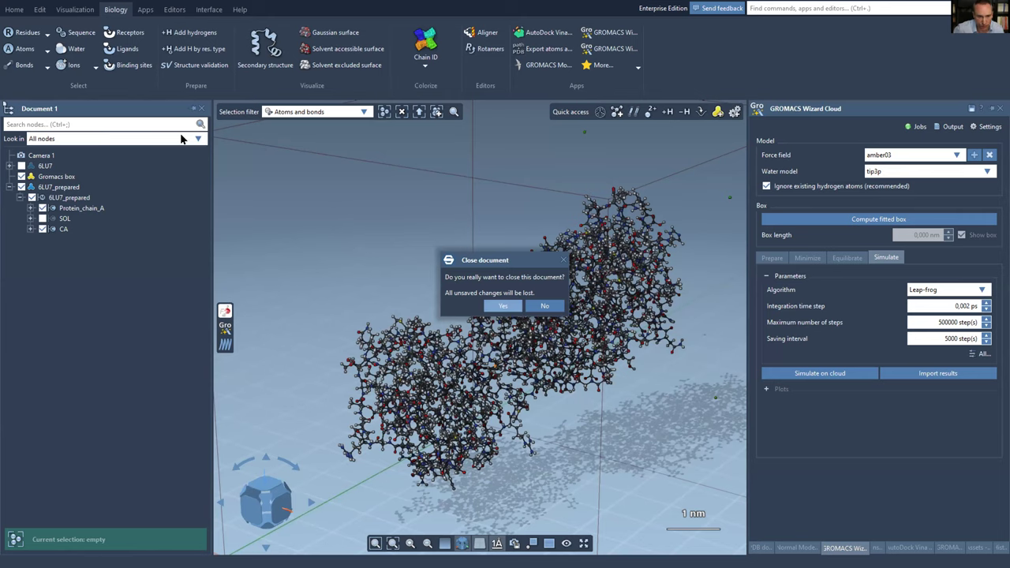
{"action": "key", "text": "Escape"}
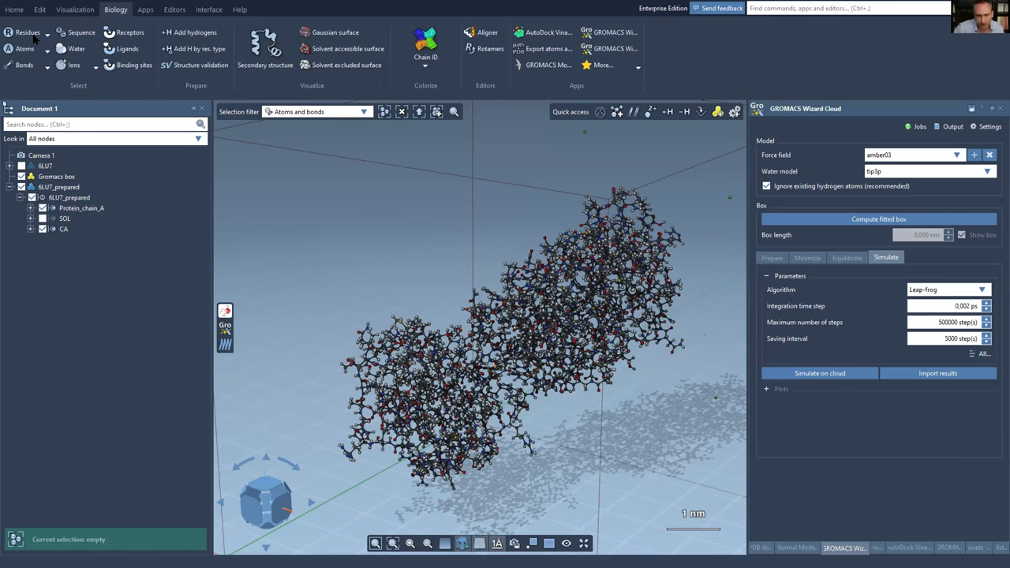
{"action": "scroll", "coordinate": [53, 63], "scroll_direction": "up", "scroll_amount": 3}
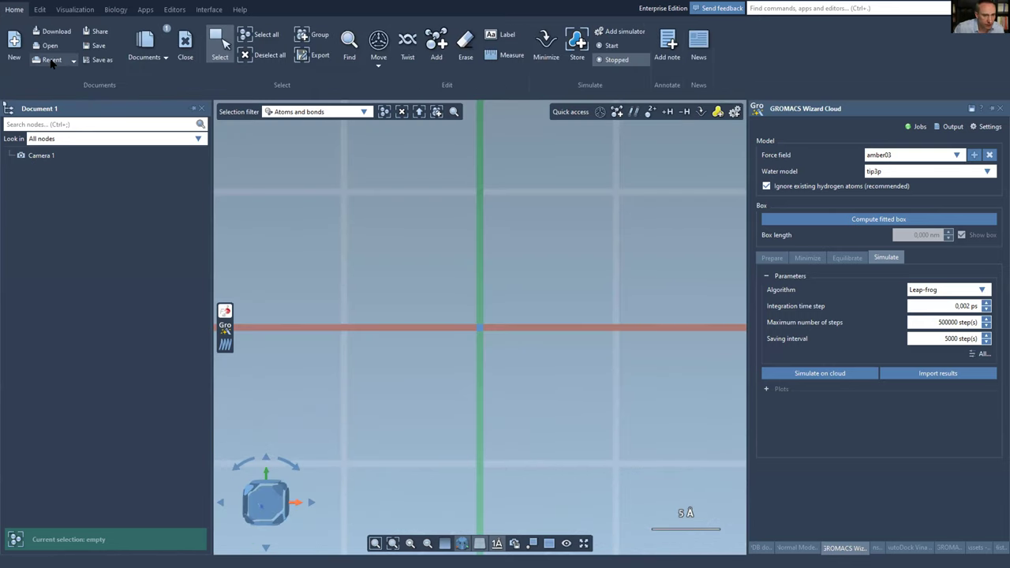
{"action": "left_click", "coordinate": [51, 60]}
{"action": "left_click", "coordinate": [108, 112]}
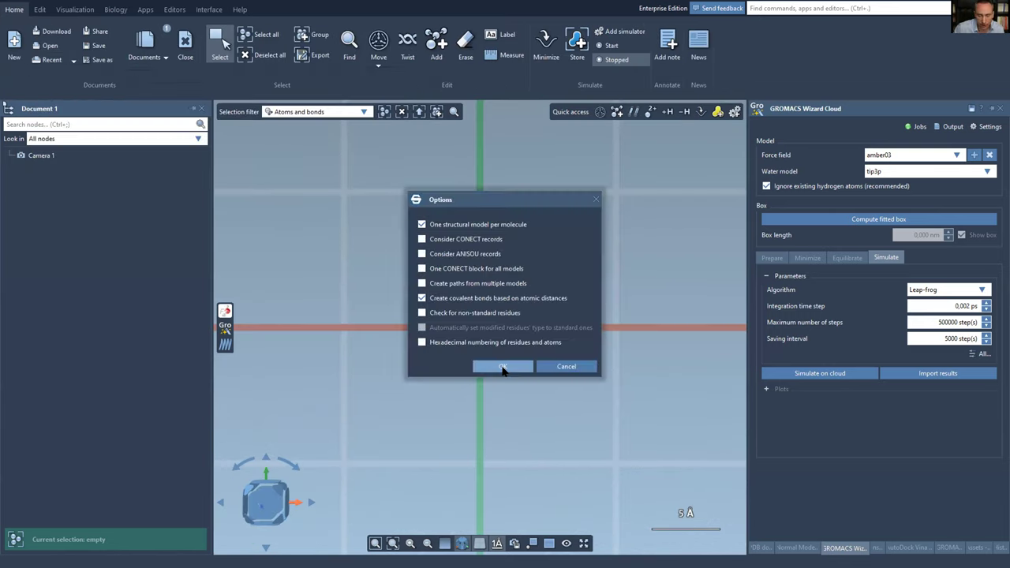
{"action": "left_click", "coordinate": [502, 371]}
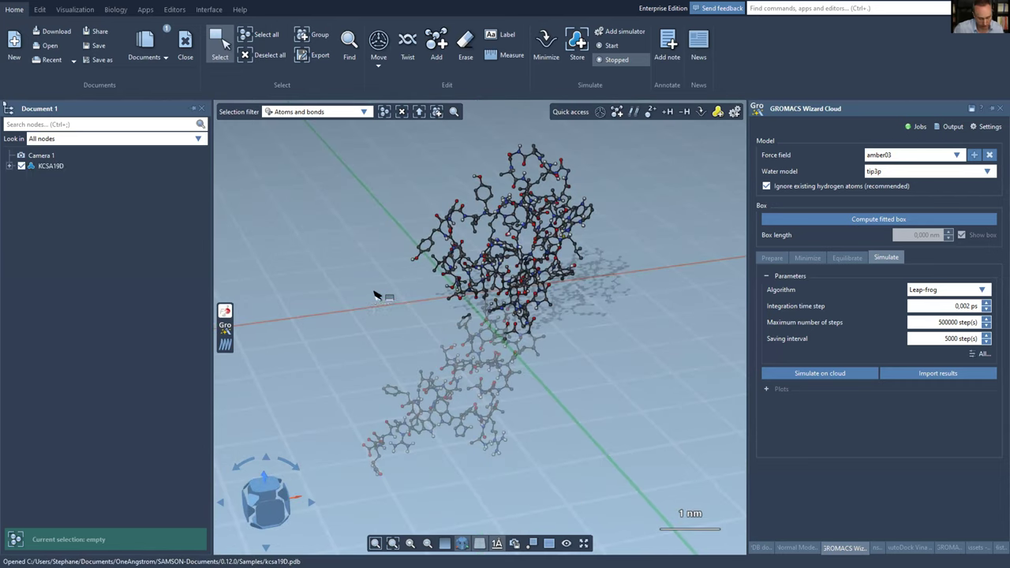
- Select all atoms of KCSA19D, move the structure vertically until it sits above the grid, and clear the selection
{"action": "key", "text": "ctrl+a"}
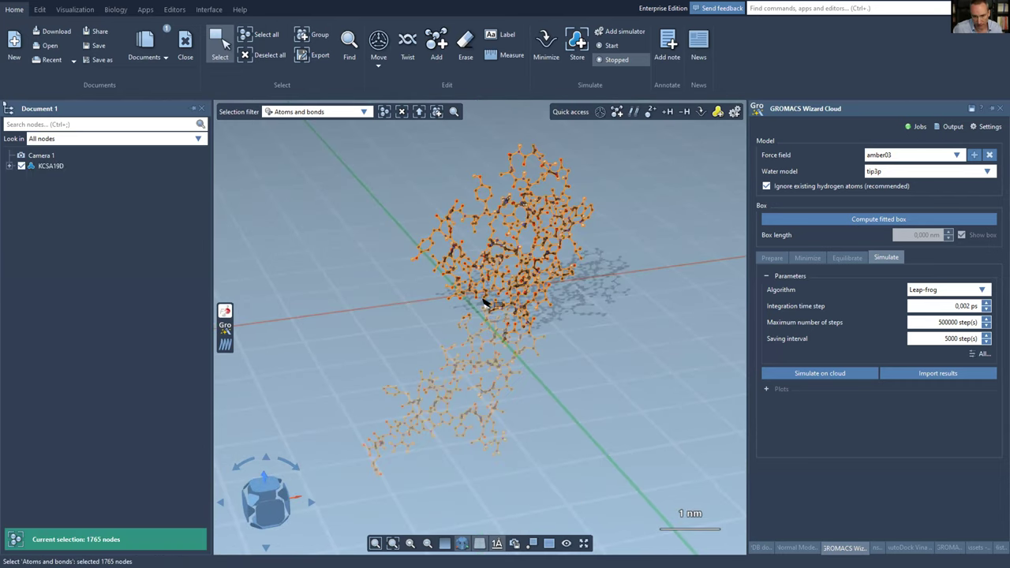
{"action": "key", "text": "m"}
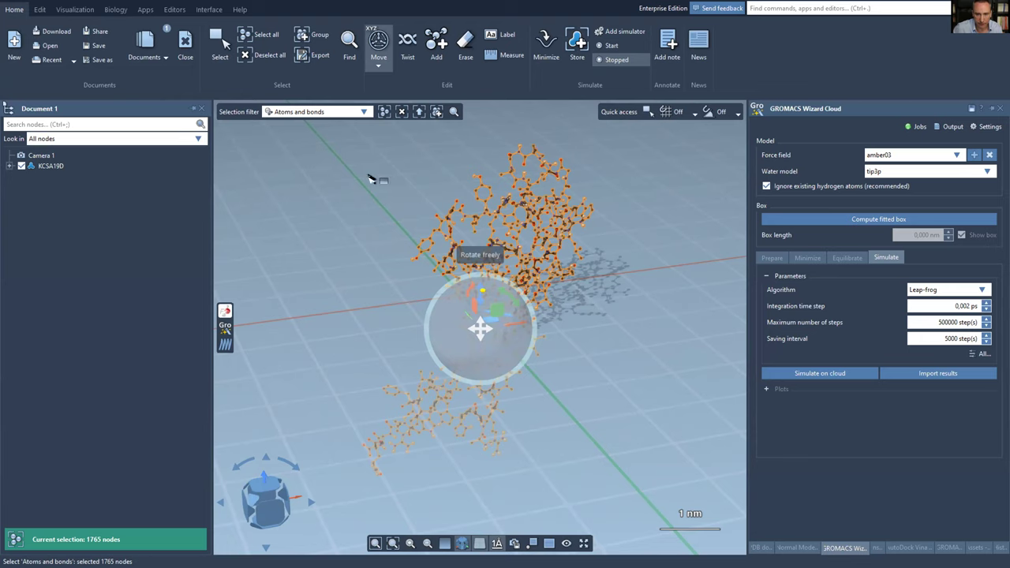
{"action": "left_click_drag", "start_coordinate": [483, 292], "coordinate": [481, 166]}
{"action": "left_click_drag", "start_coordinate": [136, 10], "coordinate": [120, 21]}
{"action": "key", "text": "ctrl+z"}
{"action": "key", "text": "ctrl+z"}
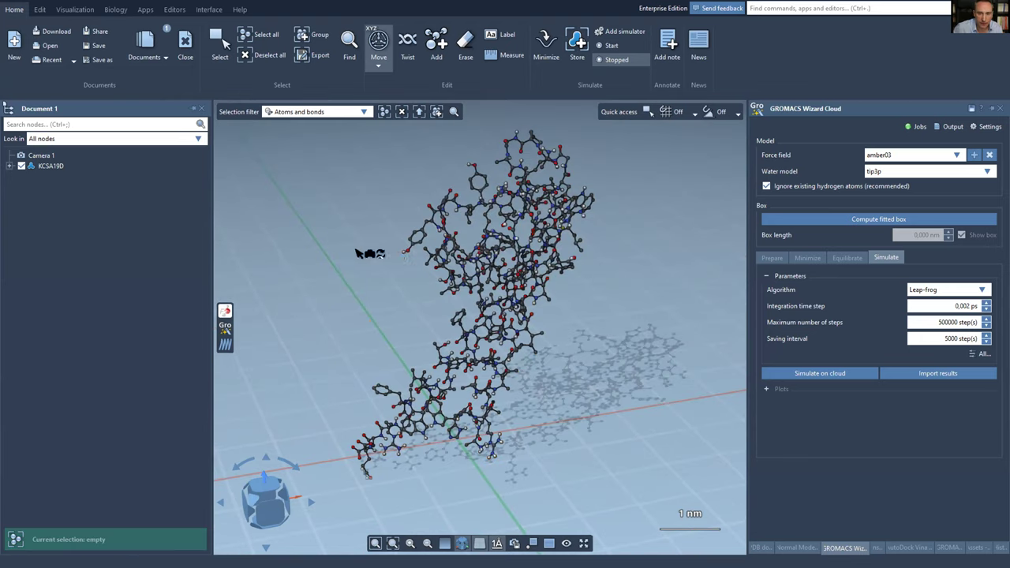
- Twist KCSA19D with the Twist tool, pulling its outer strand away from the strand near the origin to spread the structure open
{"action": "left_click", "coordinate": [406, 43]}
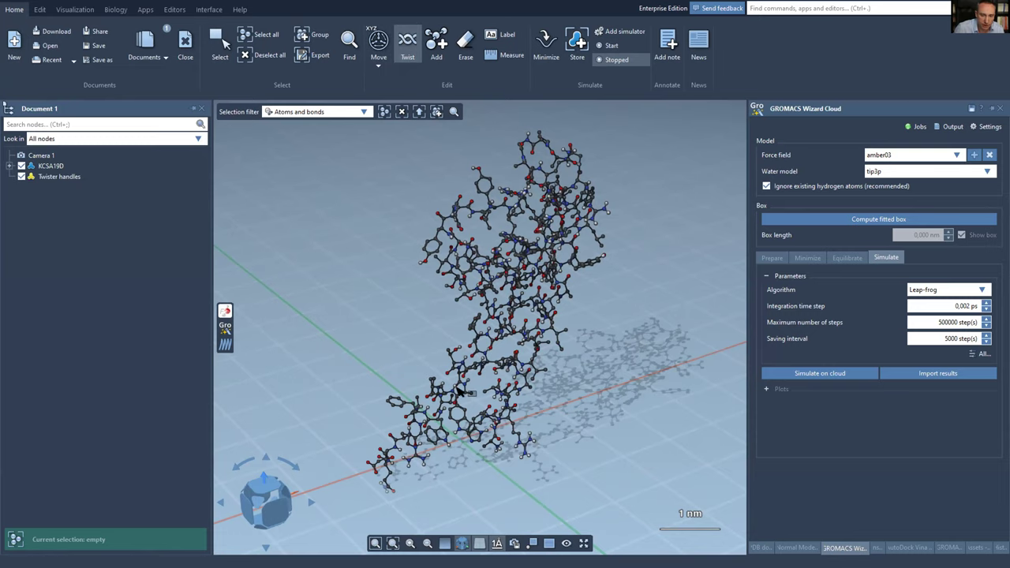
{"action": "scroll", "coordinate": [466, 404], "scroll_direction": "up", "scroll_amount": 5}
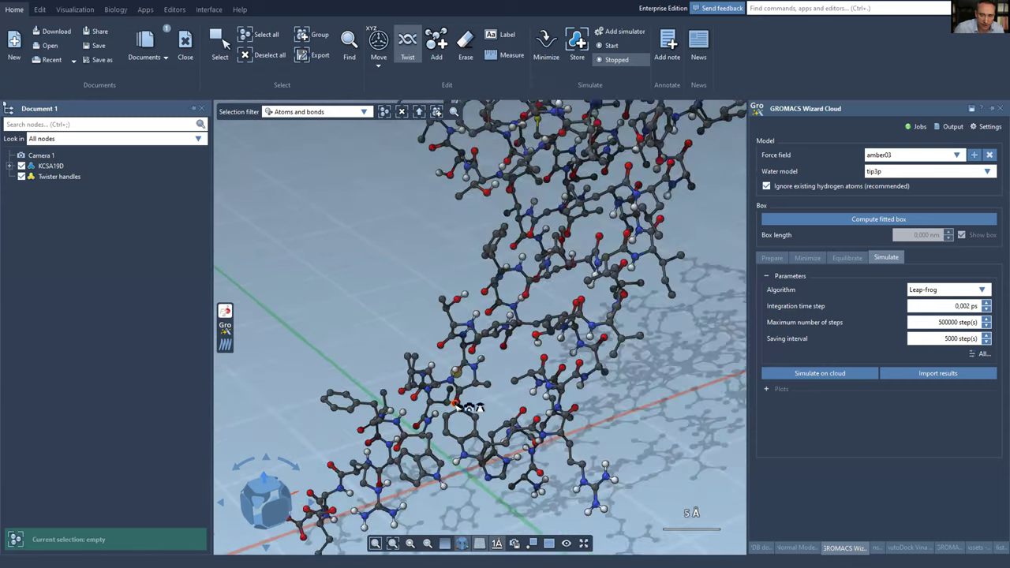
{"action": "scroll", "coordinate": [466, 404], "scroll_direction": "down", "scroll_amount": 3}
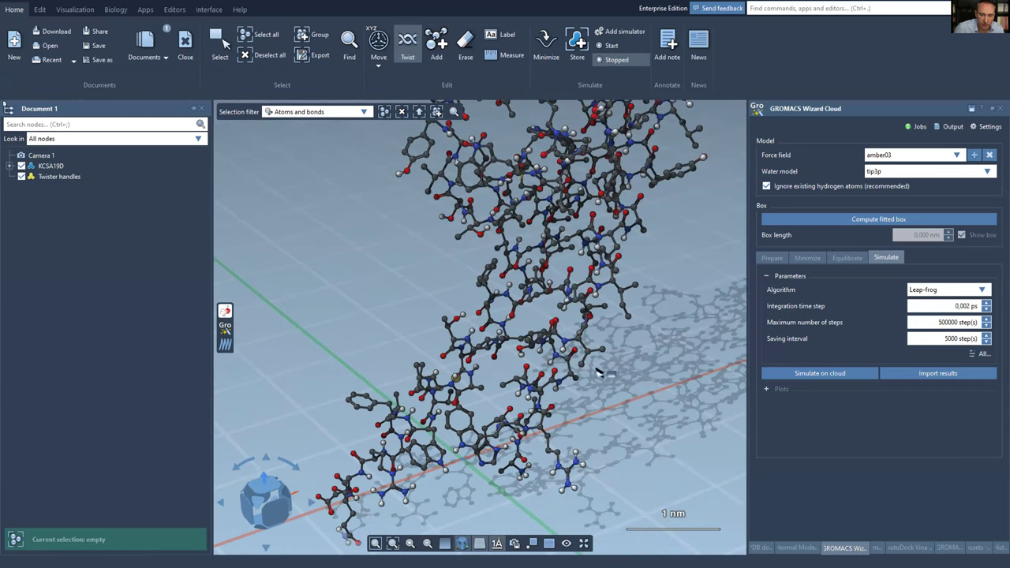
{"action": "key", "text": "ctrl+z"}
{"action": "key", "text": "ctrl+z"}
{"action": "key", "text": "ctrl+z"}
{"action": "key", "text": "ctrl+z"}
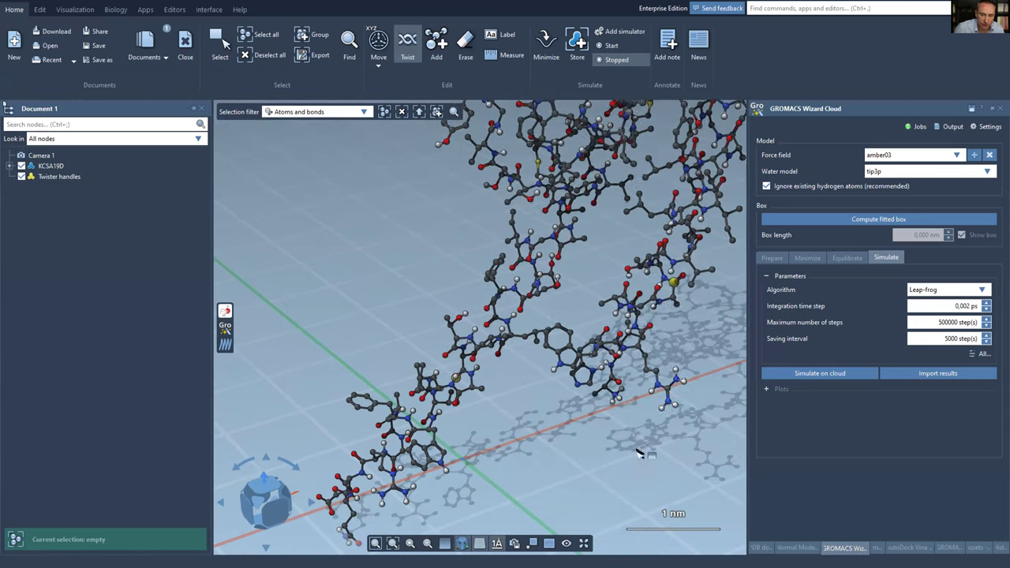
{"action": "key", "text": "ctrl+z"}
{"action": "key", "text": "ctrl+z"}
{"action": "key", "text": "ctrl+z"}
{"action": "key", "text": "ctrl+z"}
{"action": "key", "text": "ctrl+z"}
{"action": "key", "text": "ctrl+z"}
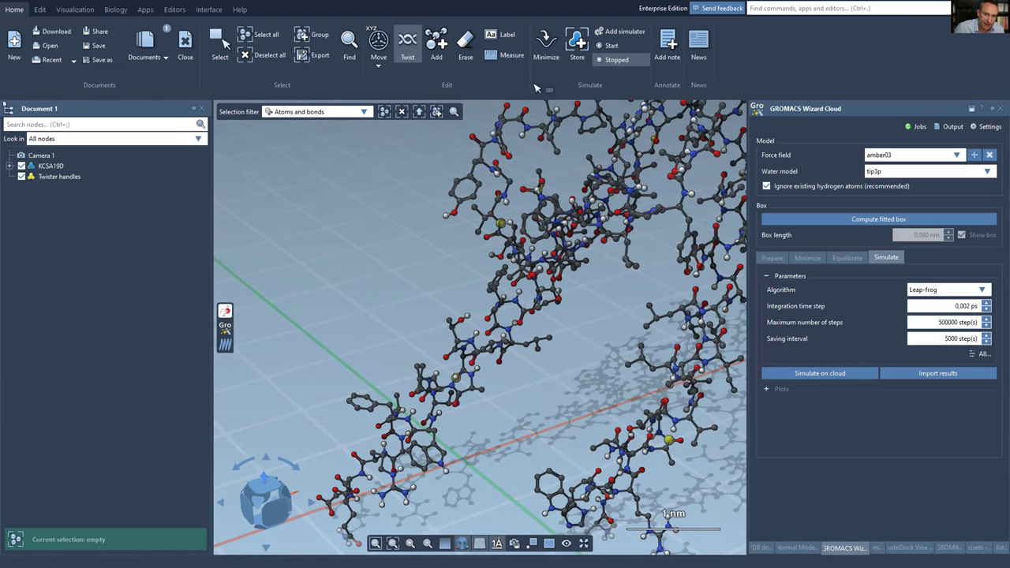
- Deform the upper loop region of KCSA19D with the Twist tool, shifting it sideways towards the opened strand
{"action": "left_click_drag", "start_coordinate": [441, 252], "coordinate": [577, 229]}
{"action": "left_click_drag", "start_coordinate": [555, 268], "coordinate": [495, 251]}
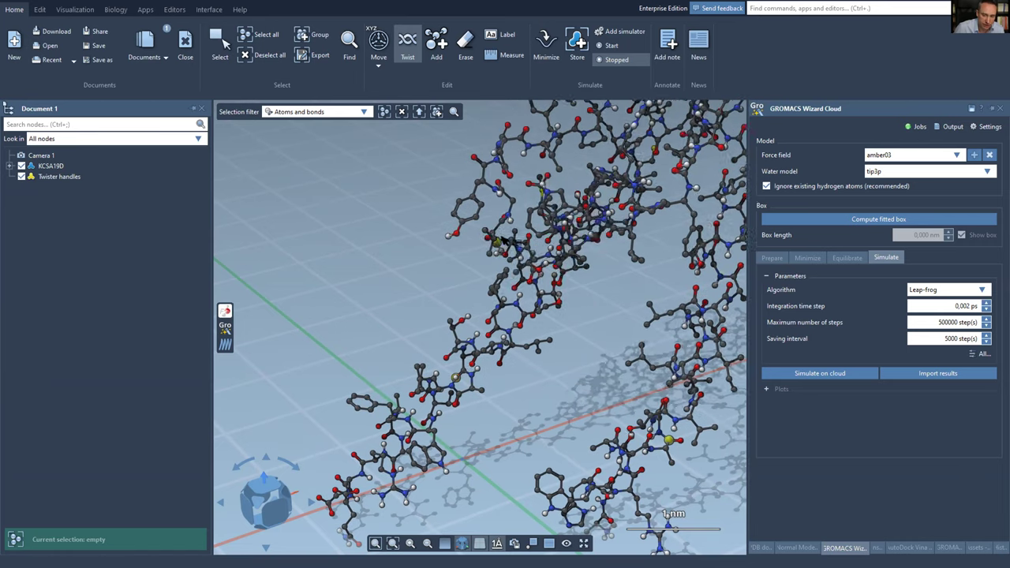
{"action": "left_click_drag", "start_coordinate": [506, 240], "coordinate": [615, 230]}
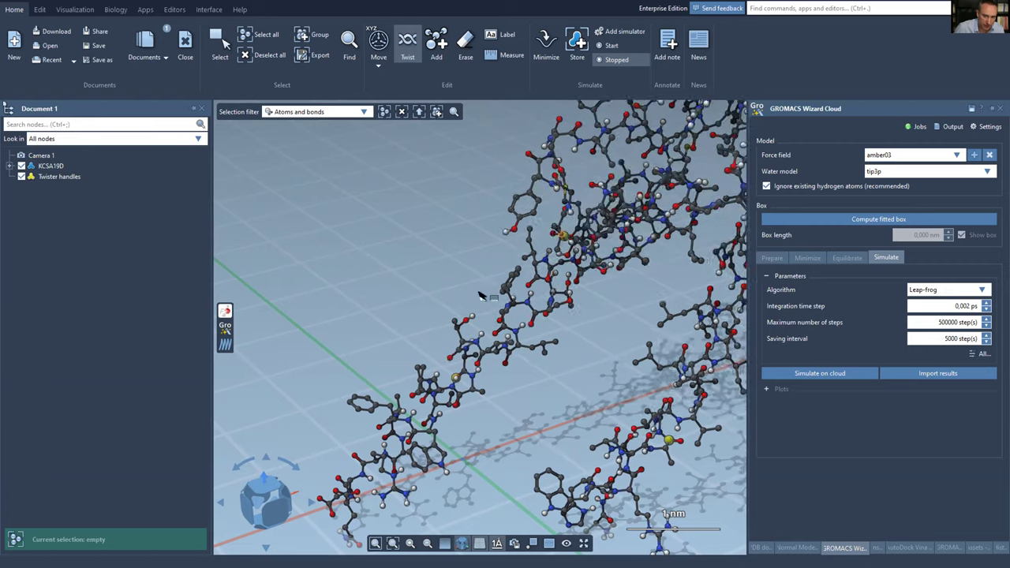
{"action": "left_click_drag", "start_coordinate": [480, 298], "coordinate": [444, 428]}
{"action": "right_click_drag", "start_coordinate": [521, 352], "coordinate": [530, 352]}
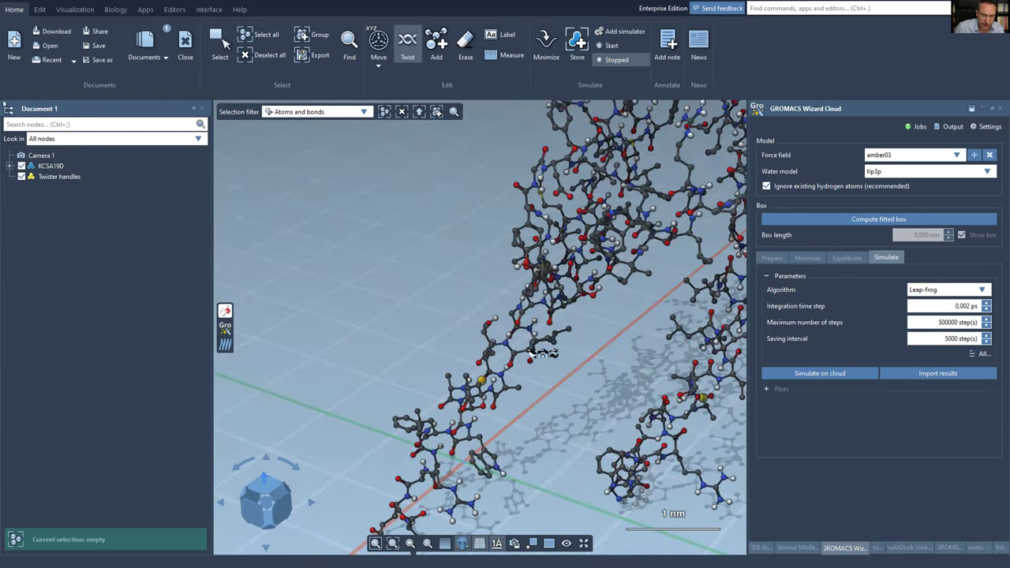
{"action": "middle_click_drag", "start_coordinate": [541, 354], "coordinate": [441, 364]}
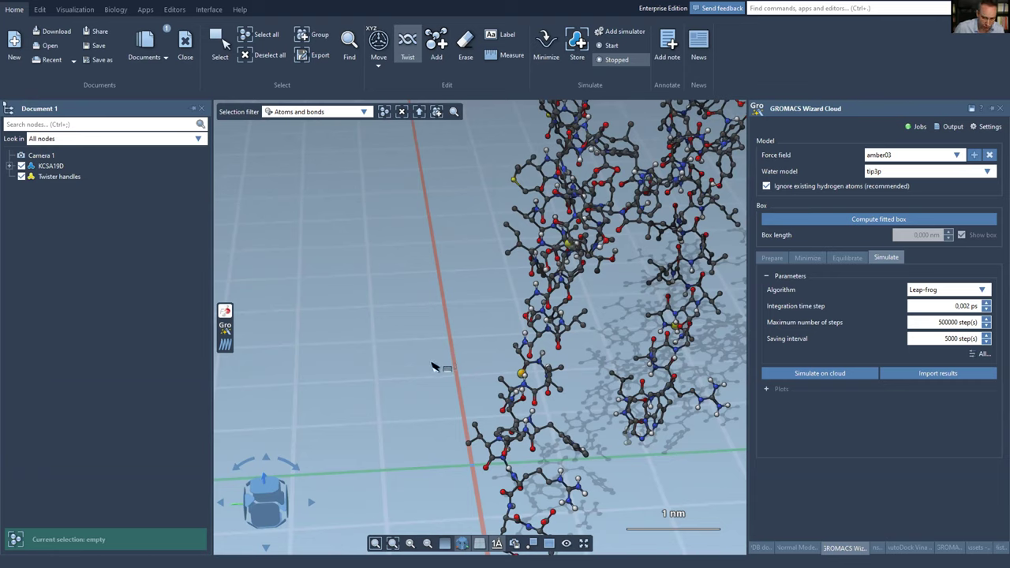
- Switch to the web browser and read the LinkedIn spike article through the top-view animation to the trajectory downloads and SAMSON file description
{"action": "key", "text": "alt+Tab"}
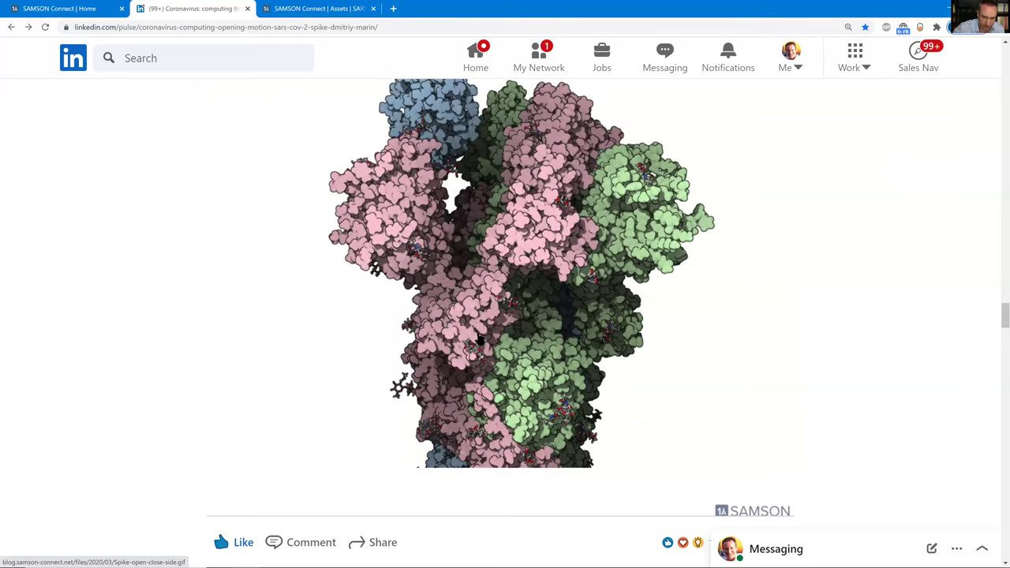
{"action": "scroll", "coordinate": [482, 345], "scroll_direction": "down", "scroll_amount": 5}
{"action": "scroll", "coordinate": [483, 345], "scroll_direction": "down", "scroll_amount": 5}
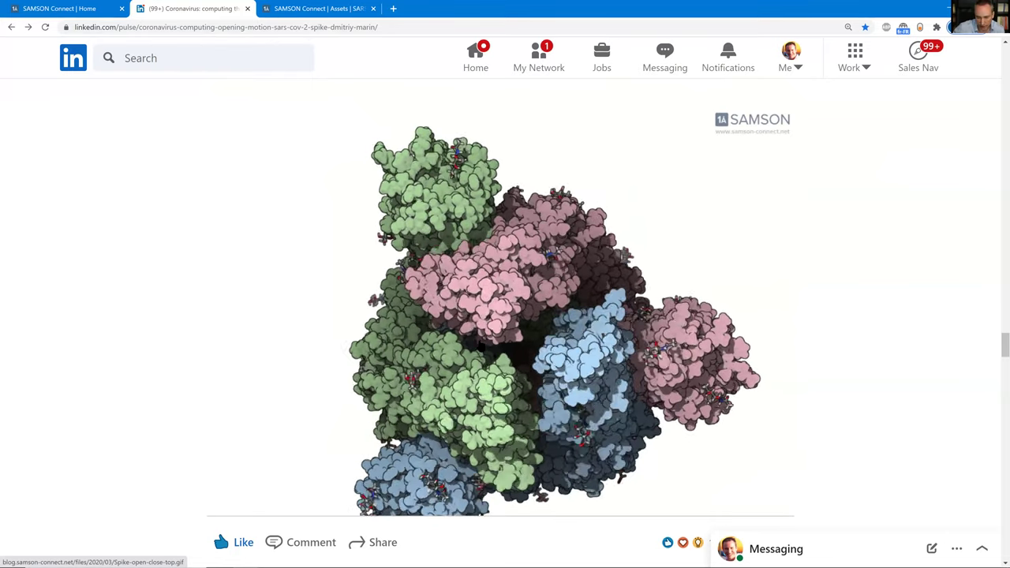
{"action": "scroll", "coordinate": [475, 348], "scroll_direction": "down", "scroll_amount": 5}
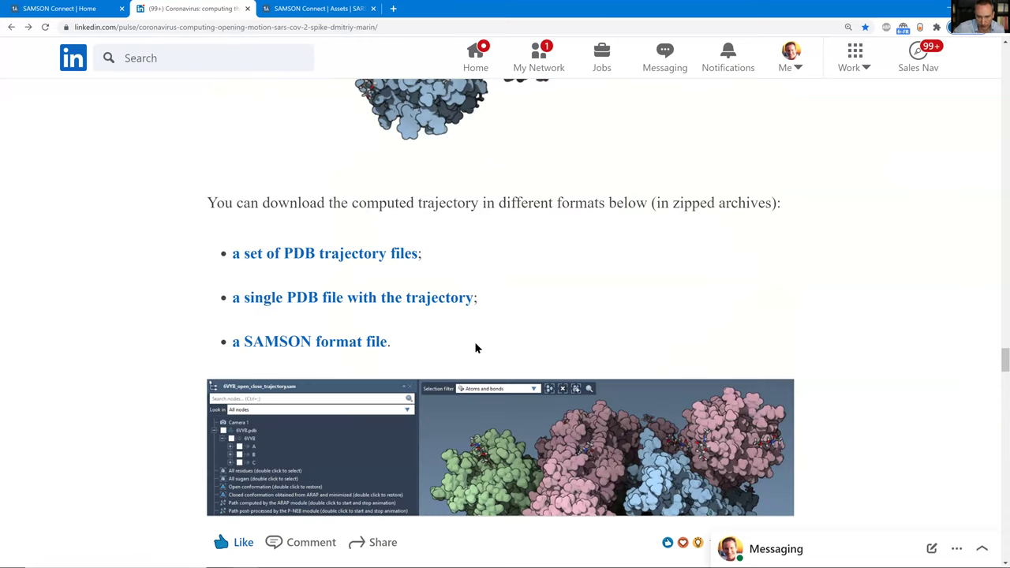
{"action": "scroll", "coordinate": [475, 348], "scroll_direction": "down", "scroll_amount": 3}
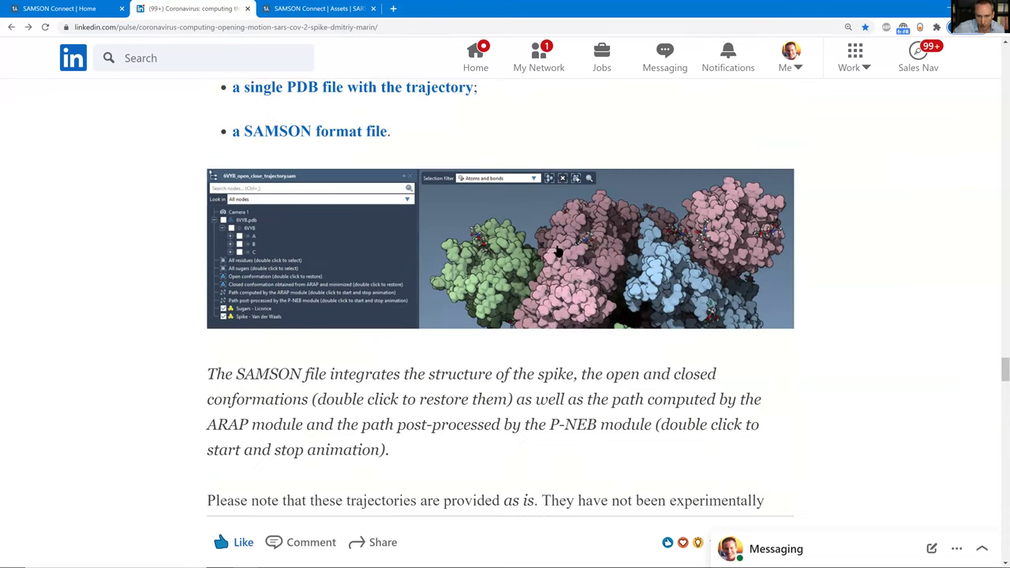
- Copy the import link of the SARS-CoV-2 spike motion document from SAMSON Connect and use it to download the document in SAMSON
{"action": "left_click", "coordinate": [317, 9]}
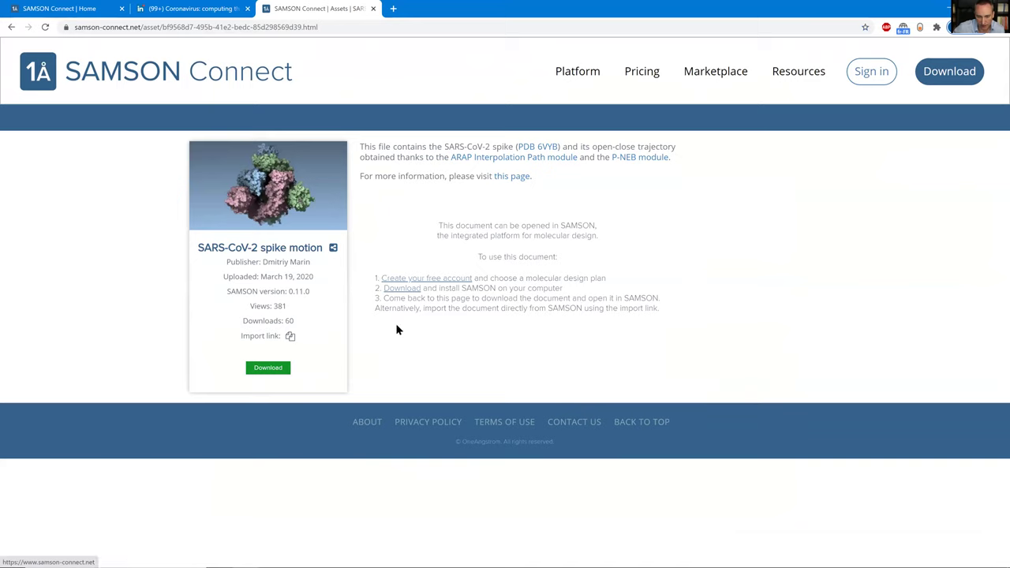
{"action": "left_click", "coordinate": [290, 336]}
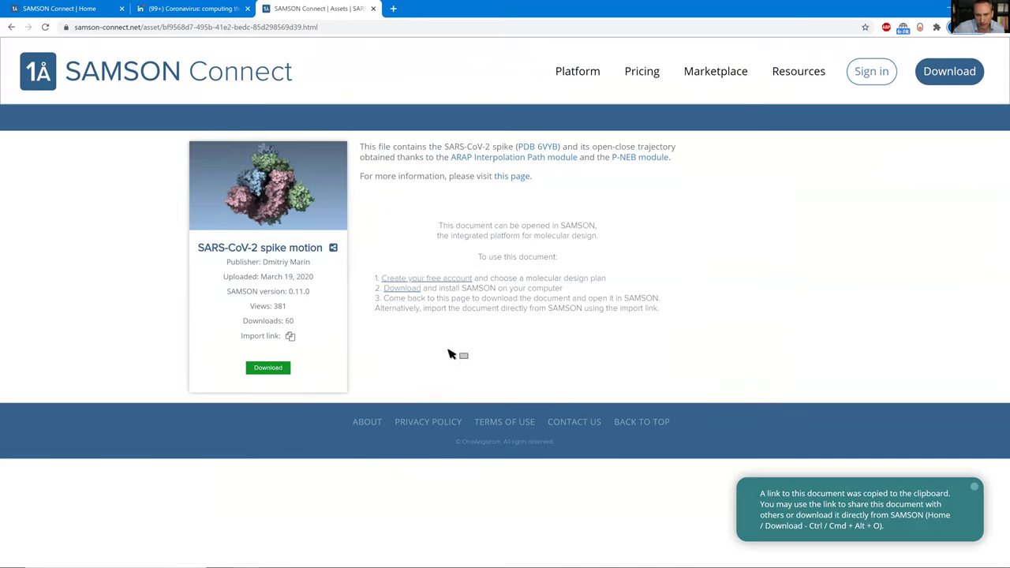
{"action": "key", "text": "alt+Tab"}
{"action": "key", "text": "ctrl+alt+o"}
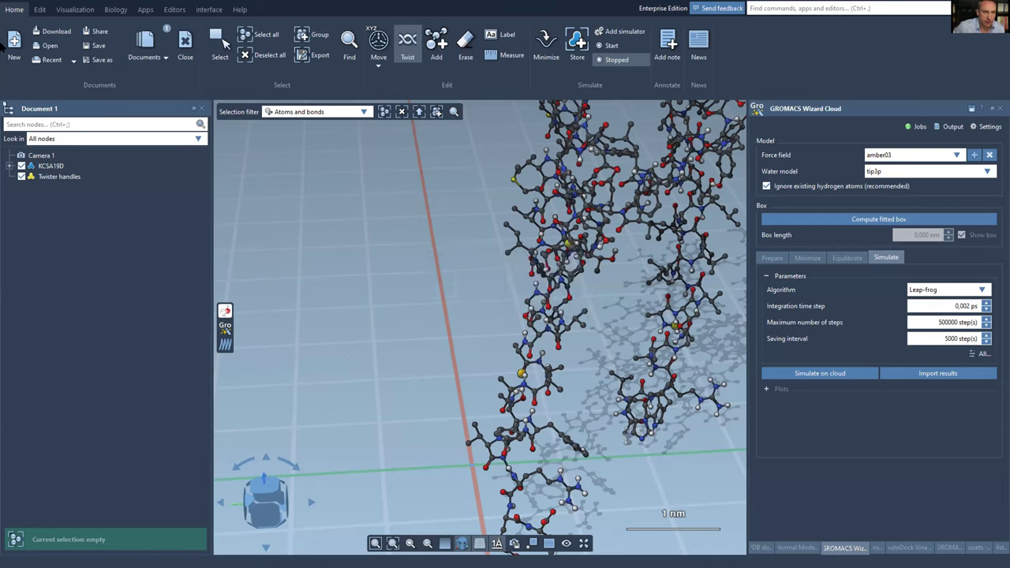
{"action": "key", "text": "Return"}
{"action": "key", "text": "ctrl+shift+d"}
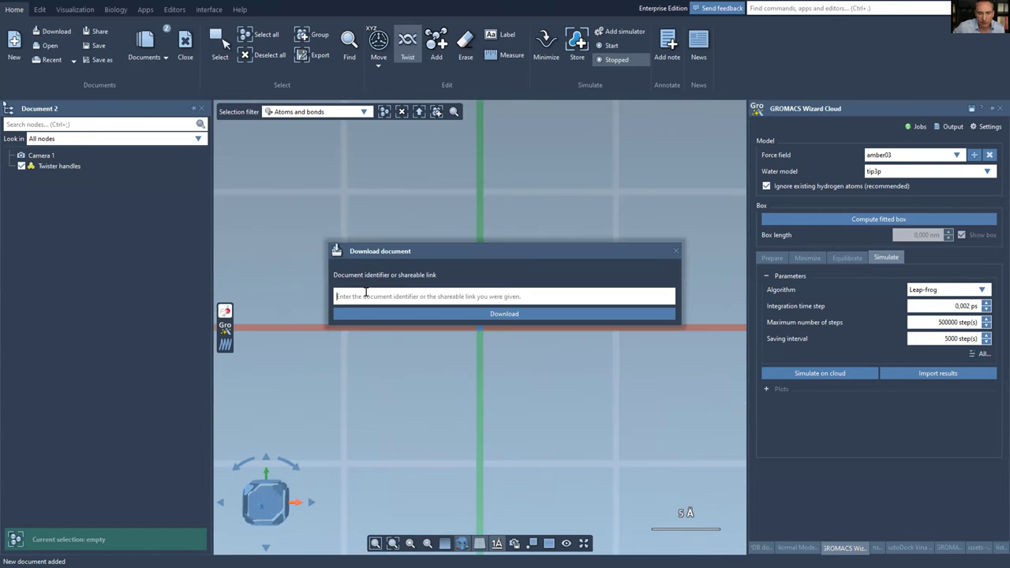
{"action": "key", "text": "ctrl+v"}
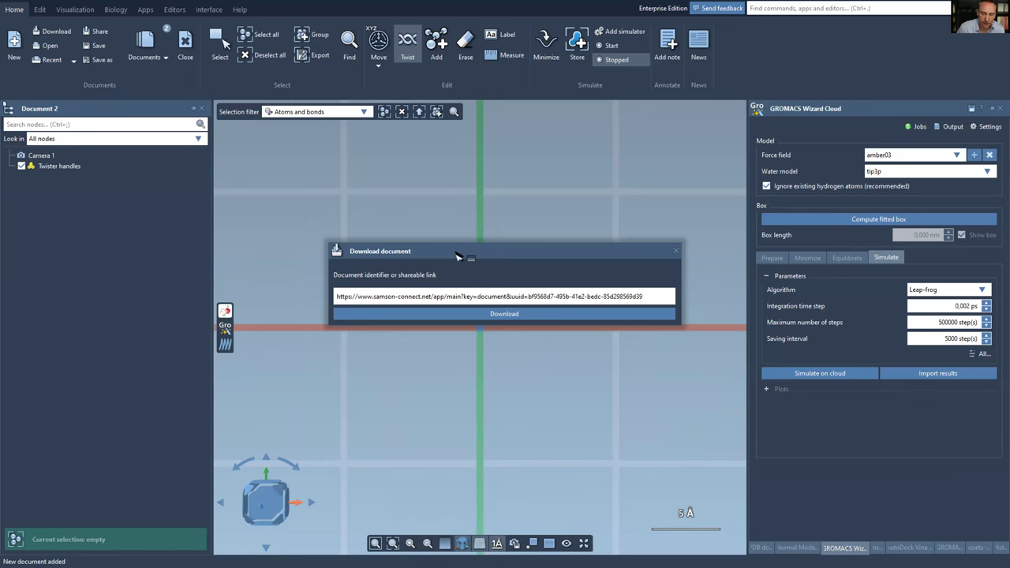
{"action": "key", "text": "Return"}
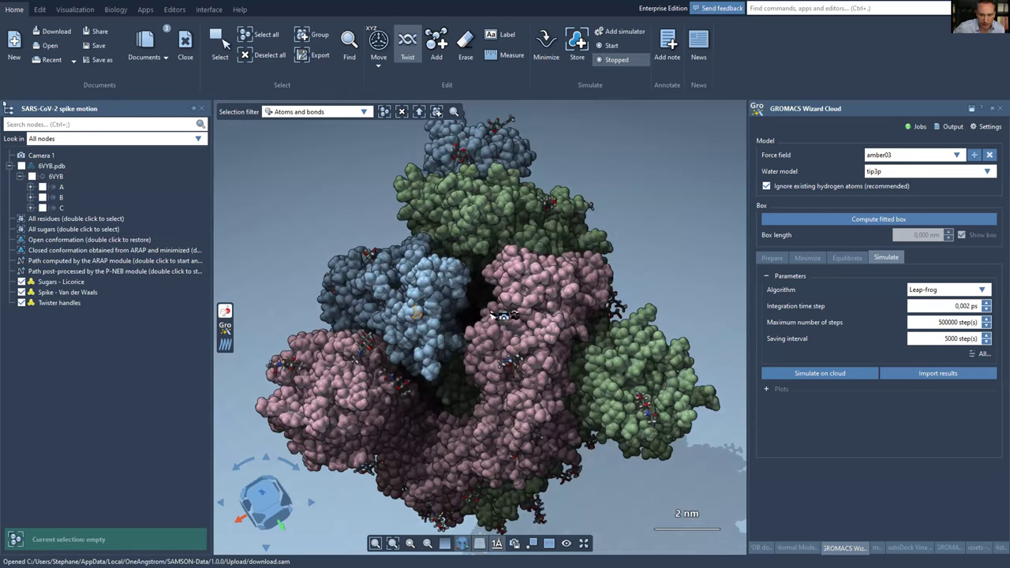
- Restore the open conformation of the 6VYB spike, followed by the closed conformation obtained from ARAP and minimized
{"action": "mouse_move", "coordinate": [510, 338]}
{"action": "right_mouse_down"}
{"action": "mouse_move", "coordinate": [448, 378]}
{"action": "mouse_move", "coordinate": [513, 331]}
{"action": "right_mouse_up"}
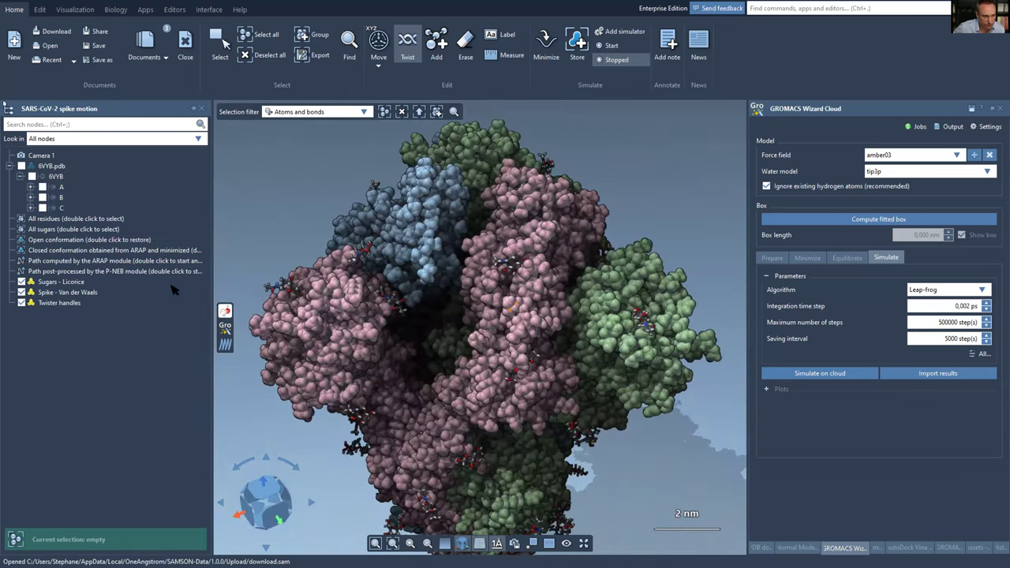
{"action": "double_click", "coordinate": [57, 240]}
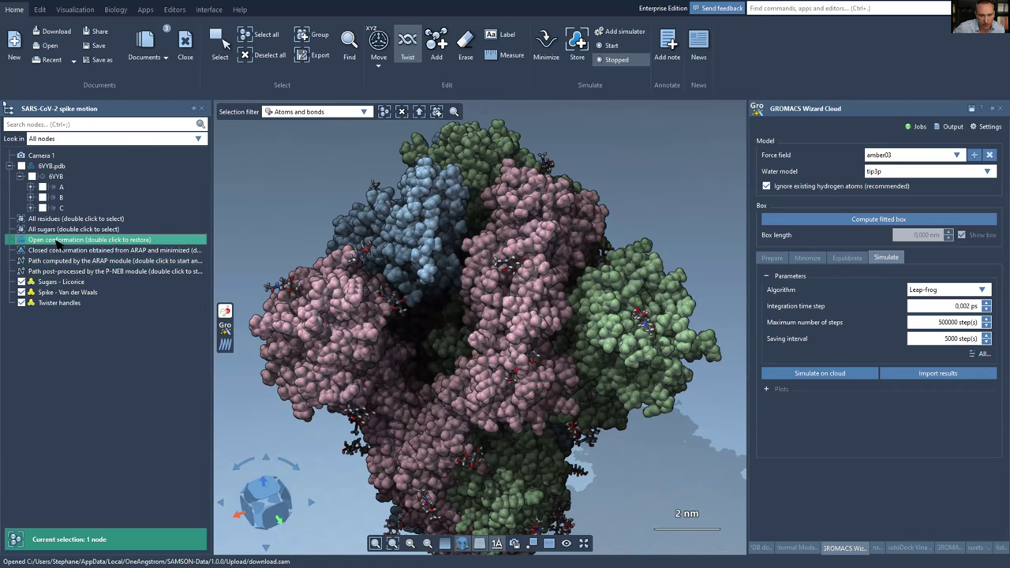
{"action": "double_click", "coordinate": [57, 250]}
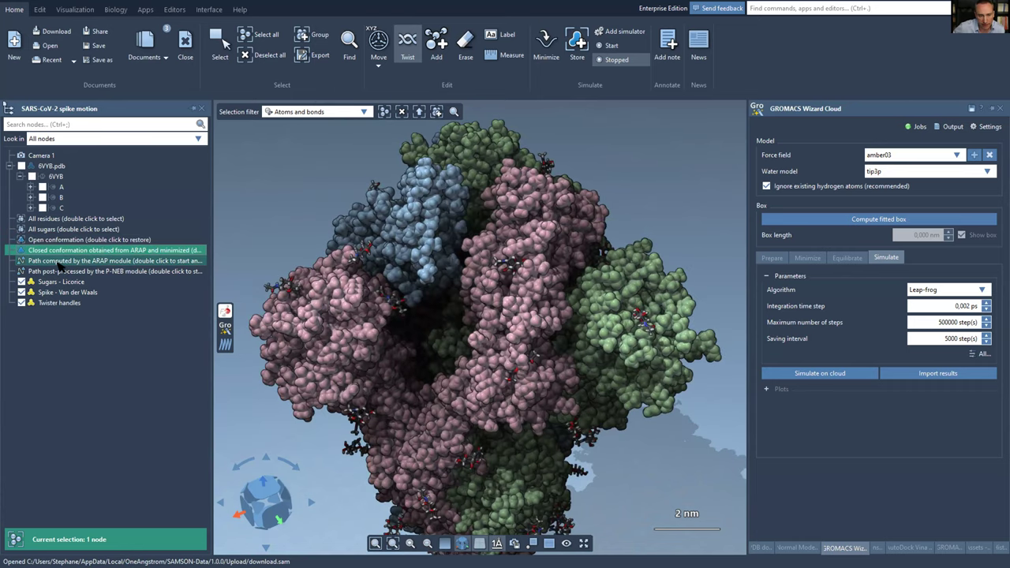
- Play the spike path computed by the ARAP module, followed by the path post-processed by the P-NEB module, and inspect the motion
{"action": "double_click", "coordinate": [58, 262]}
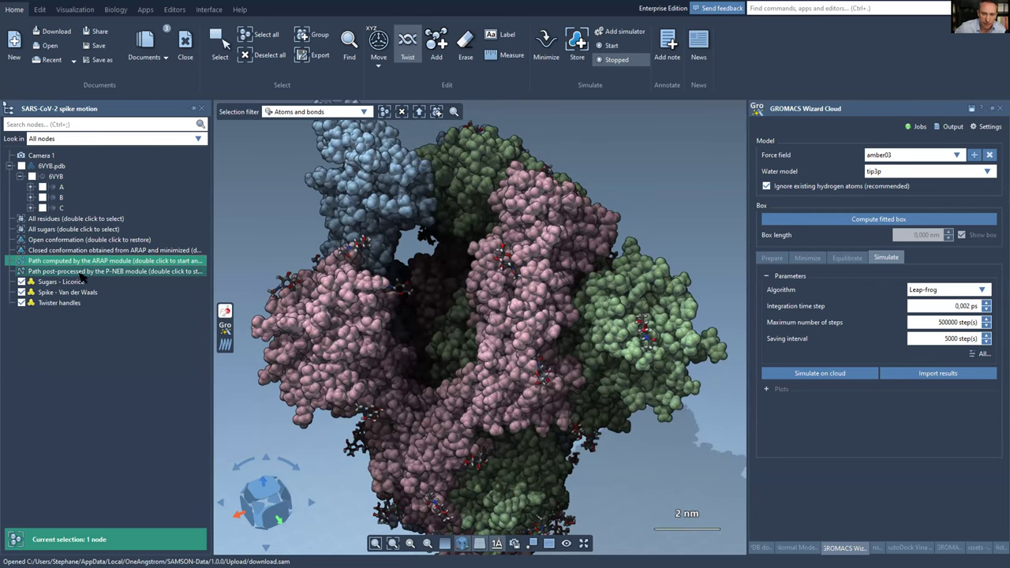
{"action": "left_click", "coordinate": [80, 272]}
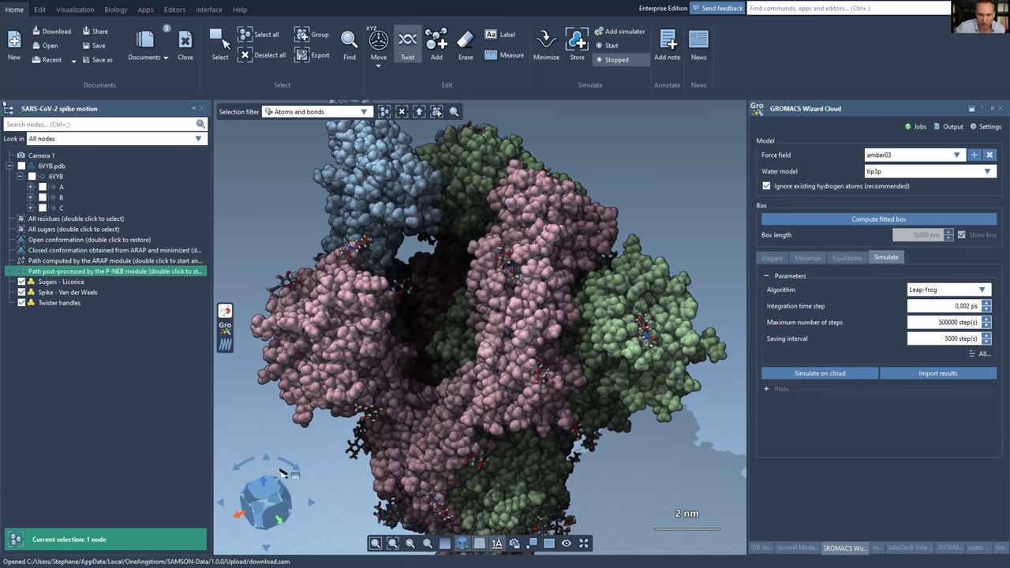
{"action": "middle_click_drag", "start_coordinate": [438, 369], "coordinate": [493, 368]}
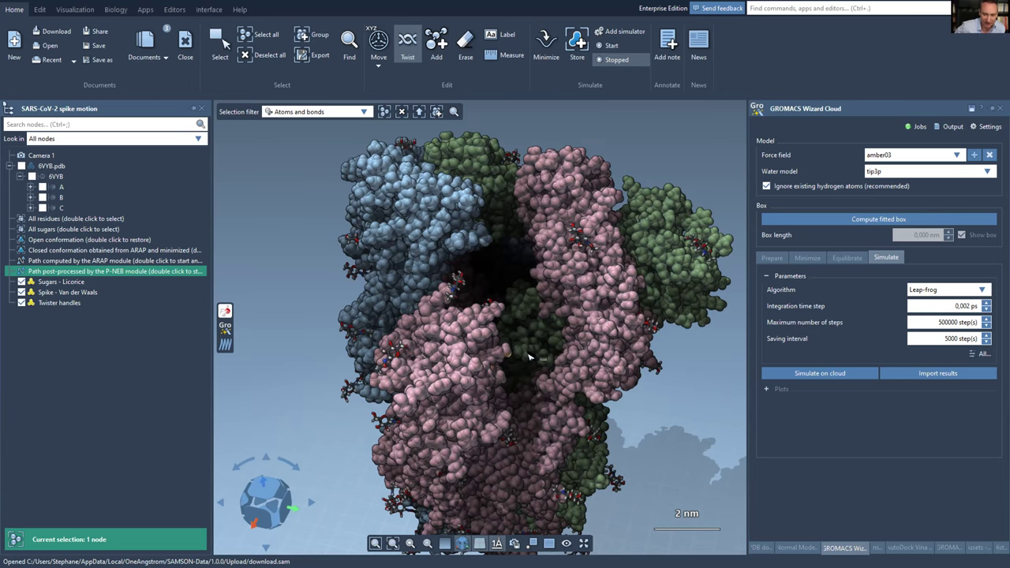
{"action": "mouse_move", "coordinate": [492, 355]}
{"action": "right_mouse_down"}
{"action": "mouse_move", "coordinate": [474, 370]}
{"action": "mouse_move", "coordinate": [487, 362]}
{"action": "mouse_move", "coordinate": [483, 376]}
{"action": "mouse_move", "coordinate": [488, 337]}
{"action": "mouse_move", "coordinate": [481, 356]}
{"action": "mouse_move", "coordinate": [485, 349]}
{"action": "right_mouse_up"}
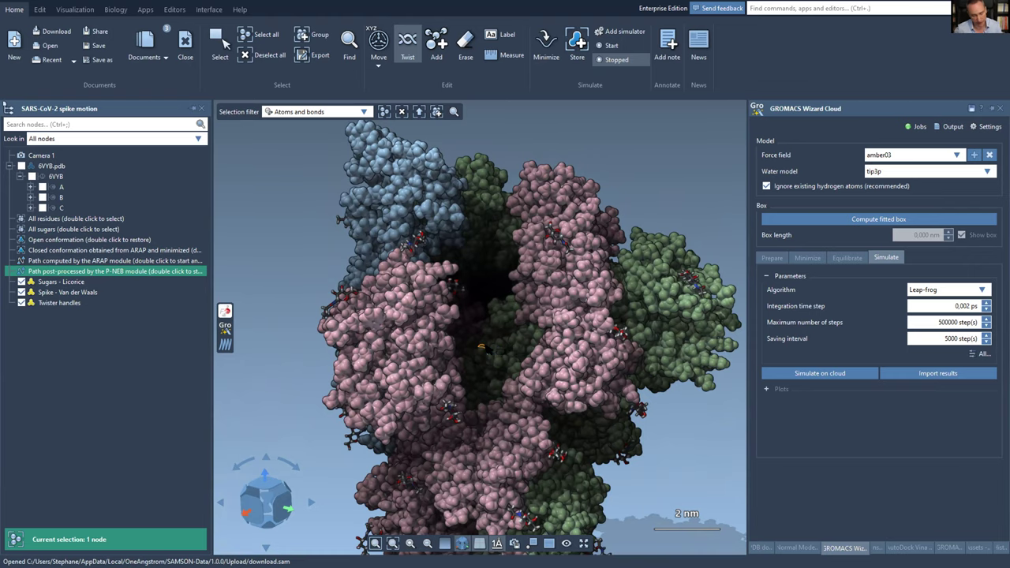
- Switch to the web browser, open the SAMSON Developer Guide from the SAMSON Connect home page, and expand its Tutorials section
{"action": "key", "text": "alt+Tab"}
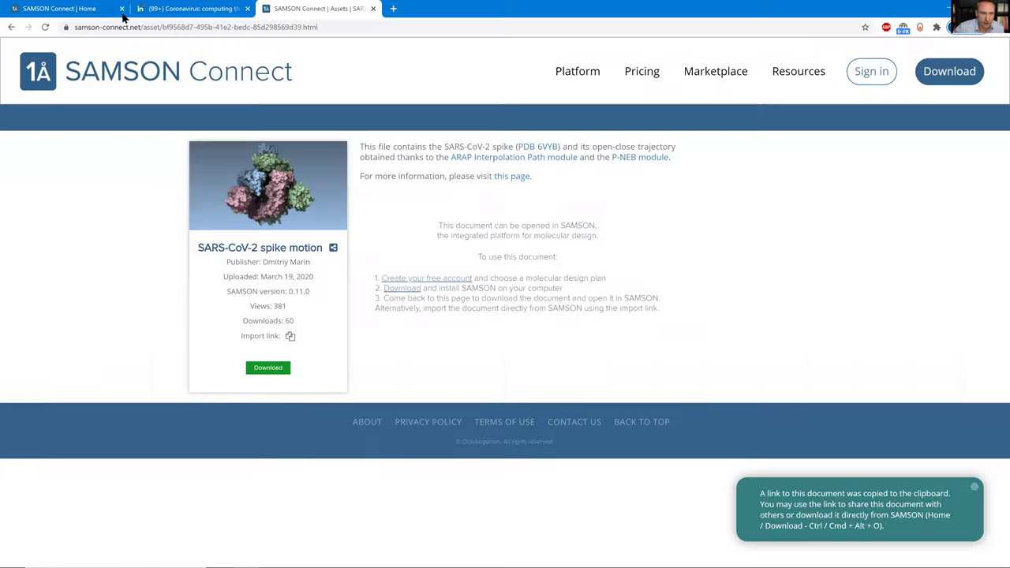
{"action": "left_click", "coordinate": [110, 9]}
{"action": "mouse_move", "coordinate": [789, 72]}
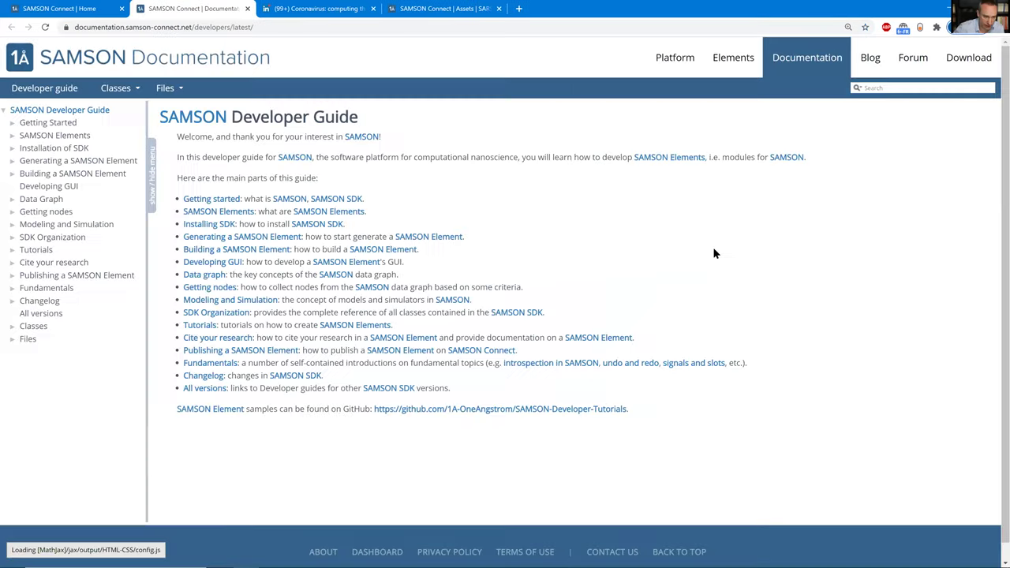
{"action": "left_click", "coordinate": [12, 250]}
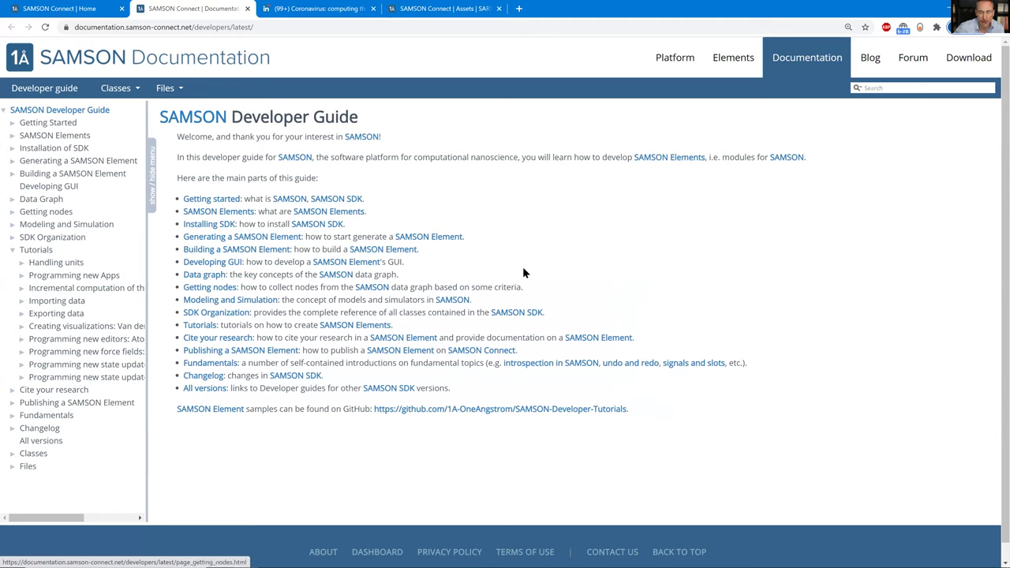
- Switch back to SAMSON, review the details of the NVT equilibration job in the Job manager, and close the manager
{"action": "key", "text": "alt+Tab"}
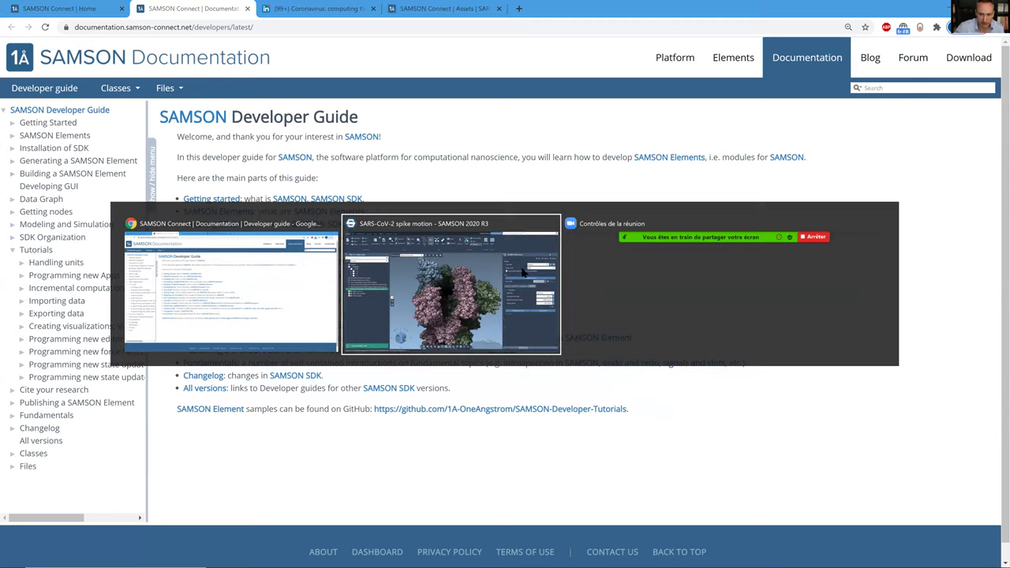
{"action": "left_click", "coordinate": [499, 324]}
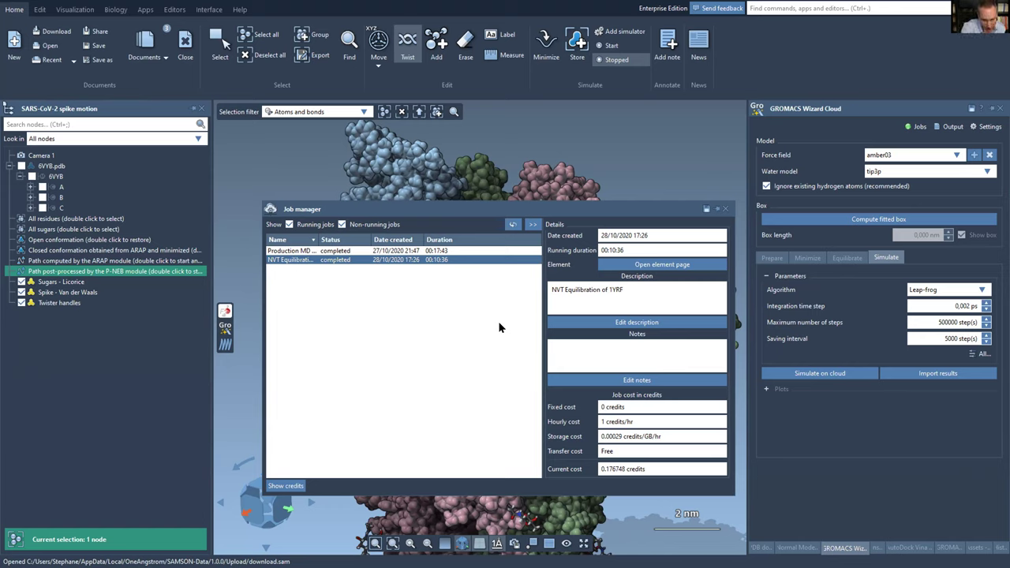
{"action": "left_click", "coordinate": [727, 209]}
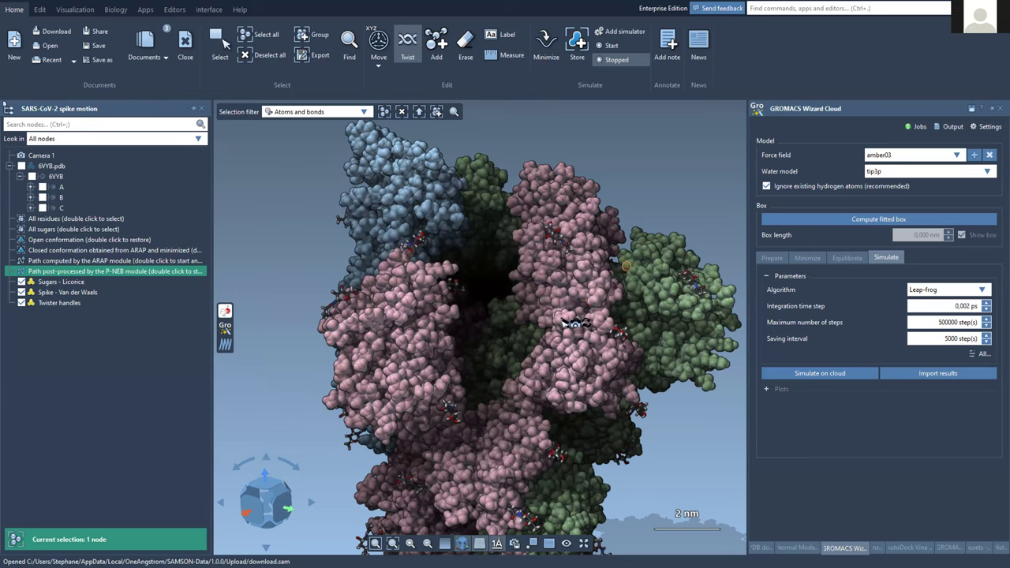
{"action": "right_click_drag", "start_coordinate": [527, 362], "coordinate": [532, 386]}
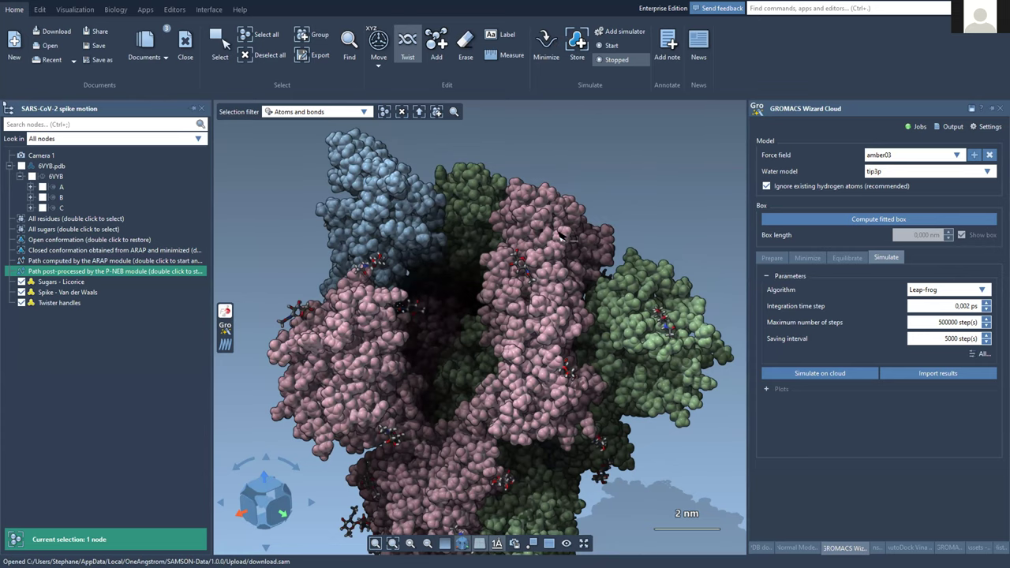
{"action": "middle_click_drag", "start_coordinate": [467, 383], "coordinate": [483, 360]}
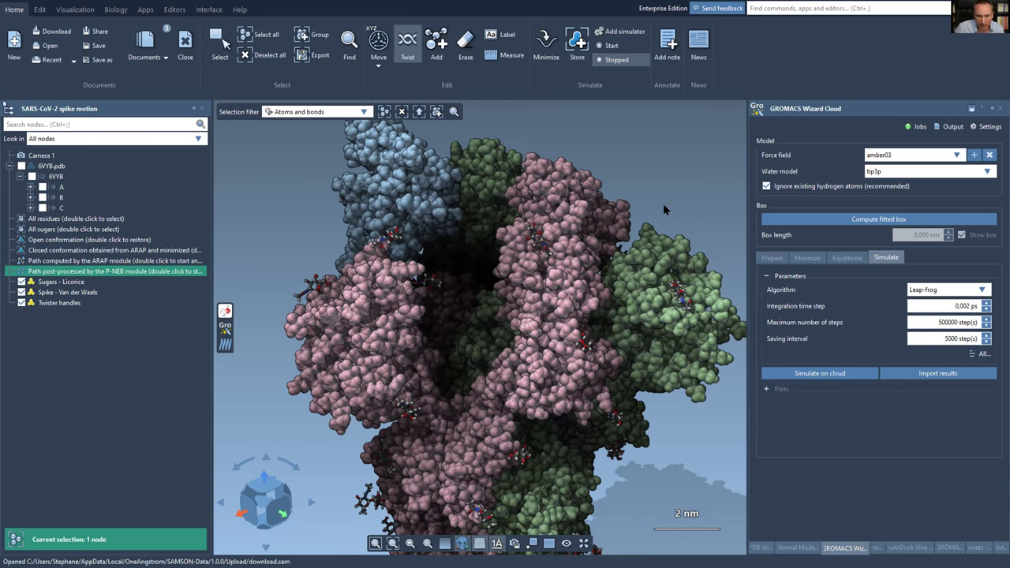
- Switch to the web browser, open the SAMSON Connect extensions marketplace from the home page, and browse the list of available extensions
{"action": "key", "text": "alt+Tab"}
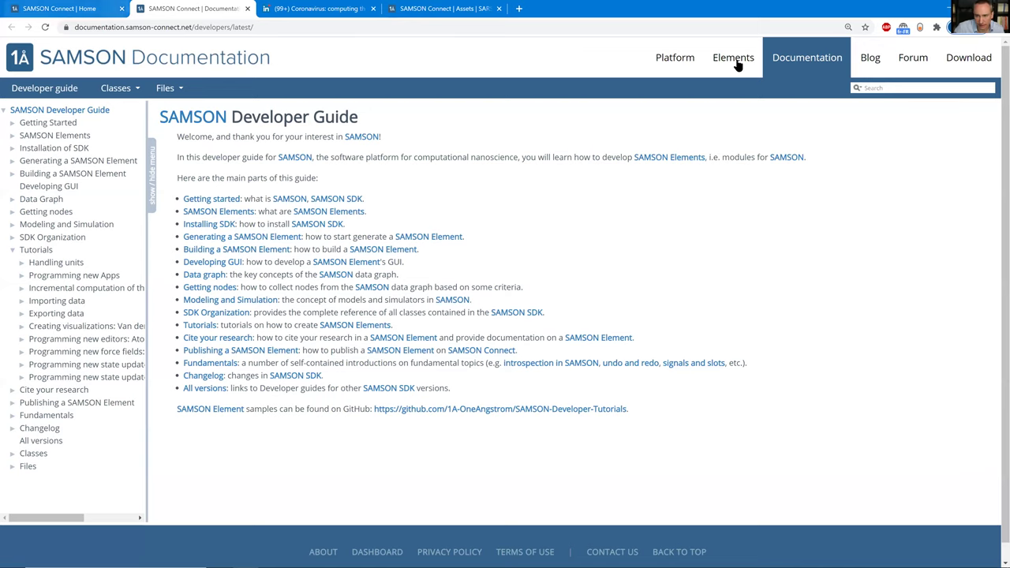
{"action": "left_click", "coordinate": [72, 7]}
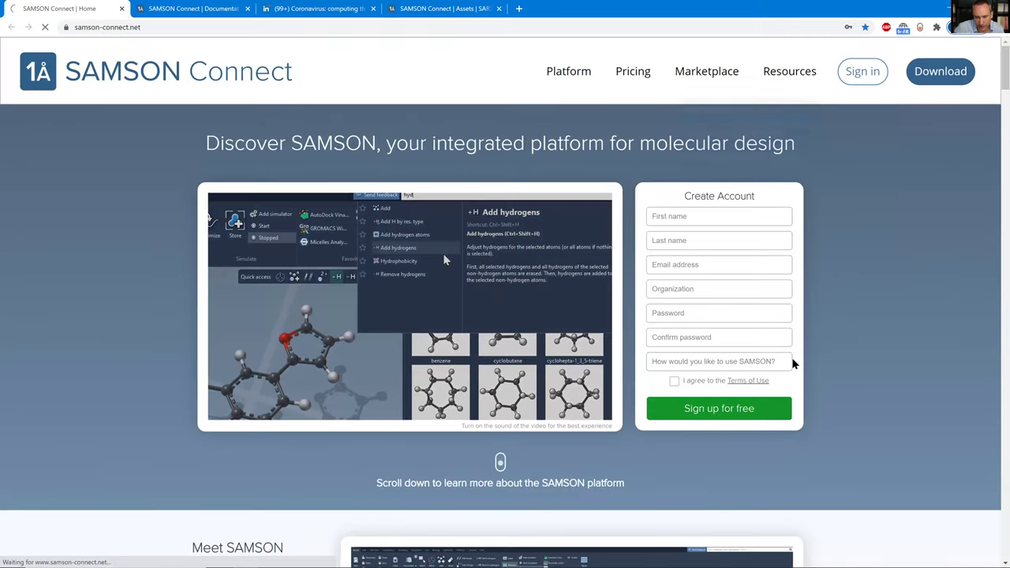
{"action": "scroll", "coordinate": [368, 387], "scroll_direction": "down", "scroll_amount": 1}
{"action": "scroll", "coordinate": [353, 390], "scroll_direction": "down", "scroll_amount": 13}
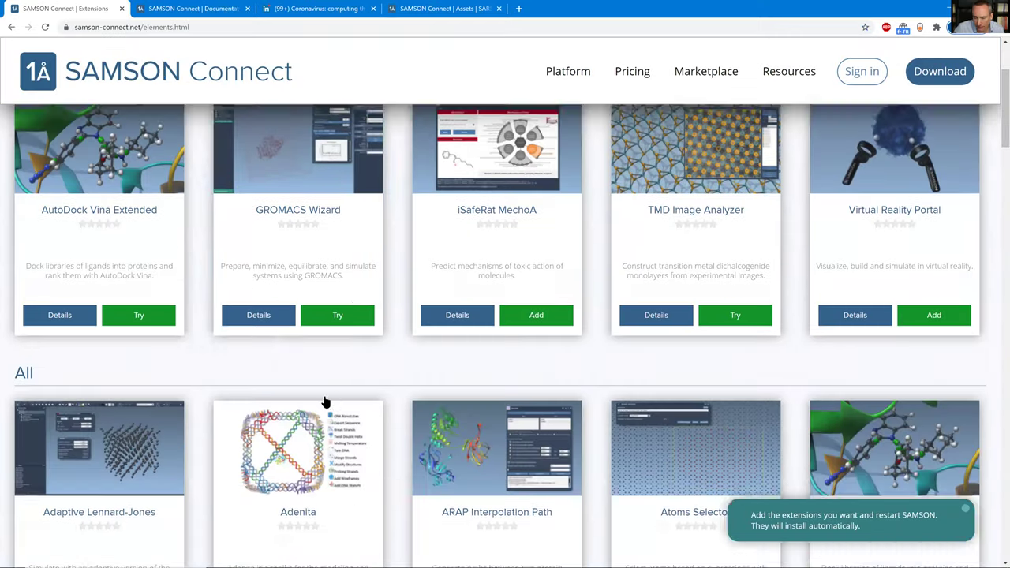
{"action": "scroll", "coordinate": [324, 399], "scroll_direction": "down", "scroll_amount": 6}
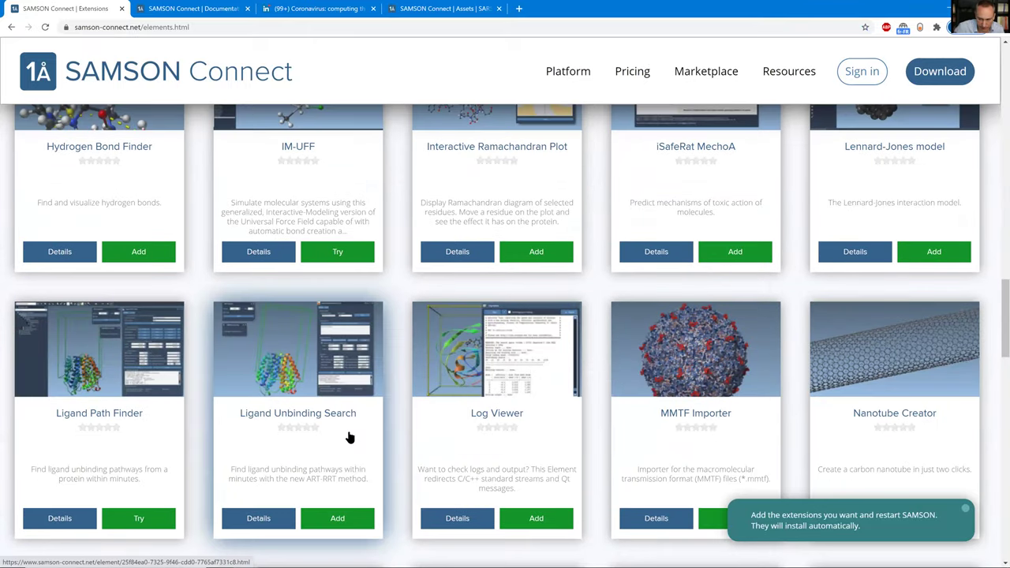
{"action": "scroll", "coordinate": [345, 435], "scroll_direction": "down", "scroll_amount": 5}
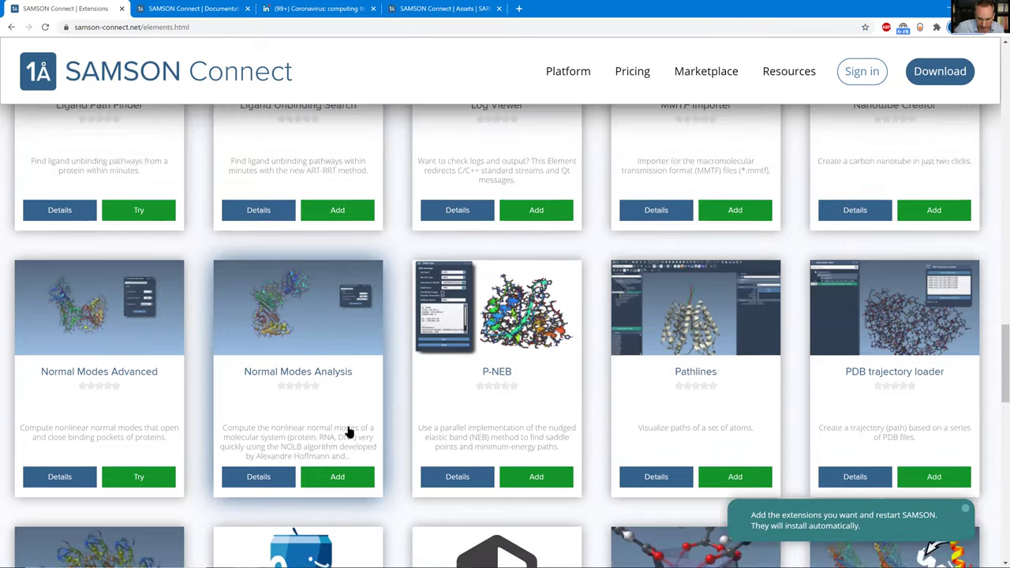
{"action": "scroll", "coordinate": [350, 430], "scroll_direction": "up", "scroll_amount": 6}
{"action": "scroll", "coordinate": [620, 445], "scroll_direction": "up", "scroll_amount": 8}
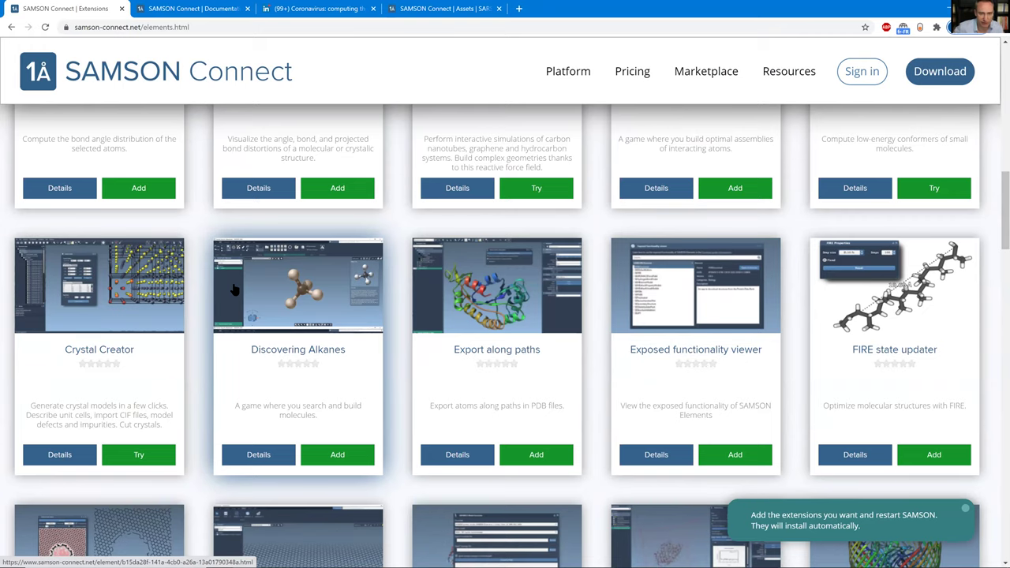
{"action": "key", "text": "alt+Tab"}
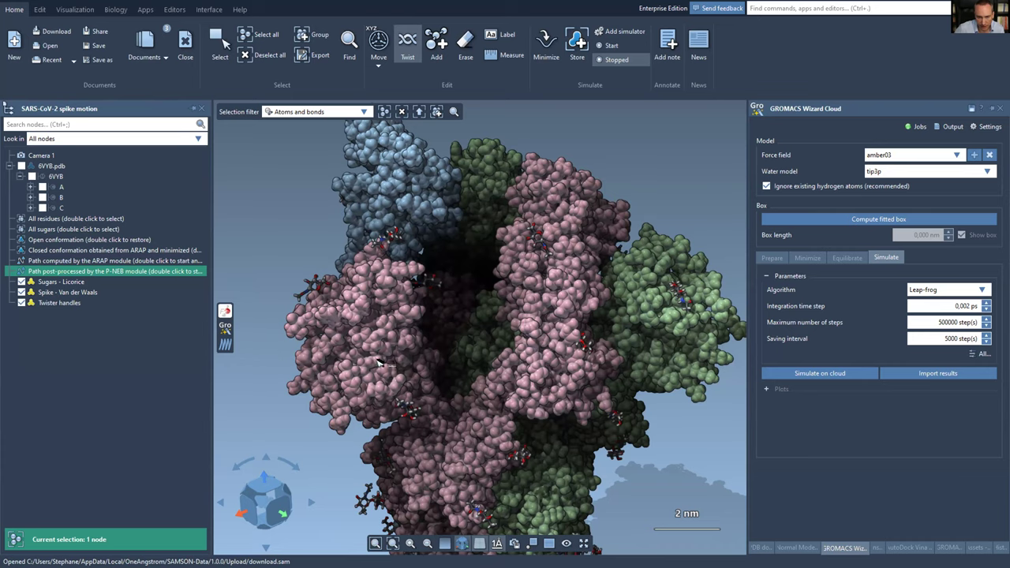
{"action": "mouse_move", "coordinate": [463, 353]}
{"action": "right_mouse_down"}
{"action": "mouse_move", "coordinate": [445, 356]}
{"action": "mouse_move", "coordinate": [454, 352]}
{"action": "right_mouse_up"}
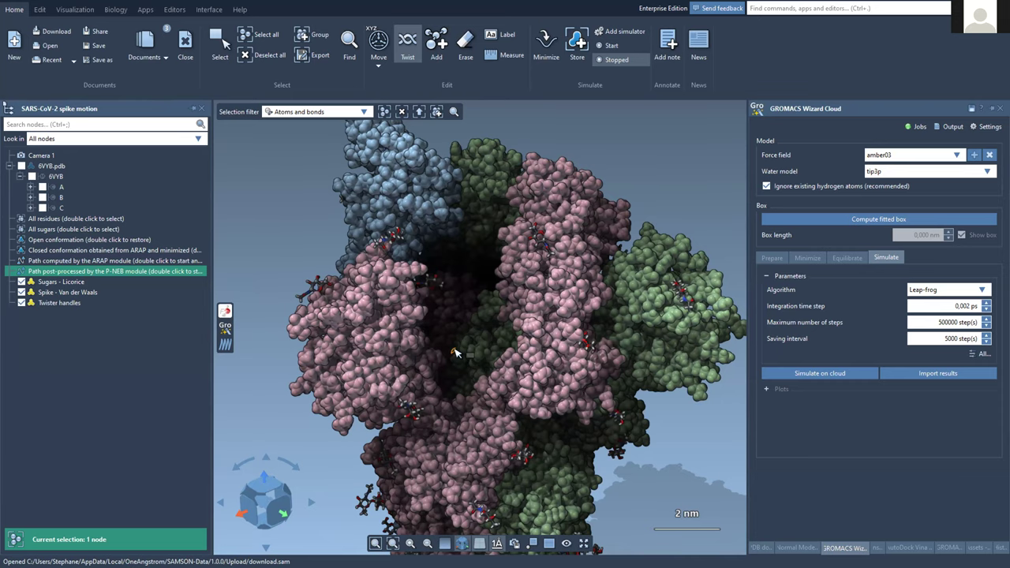
{"action": "key", "text": "alt+Tab"}
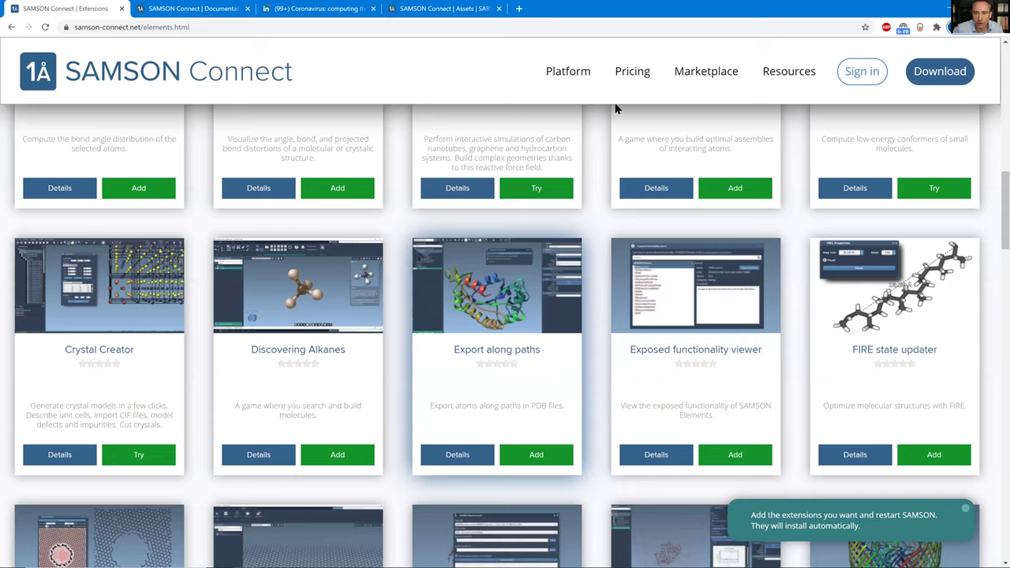
- Open the SAMSON Connect pricing page and compare the features of the Starter, Standard, Professional and Enterprise plans
{"action": "left_click", "coordinate": [633, 72]}
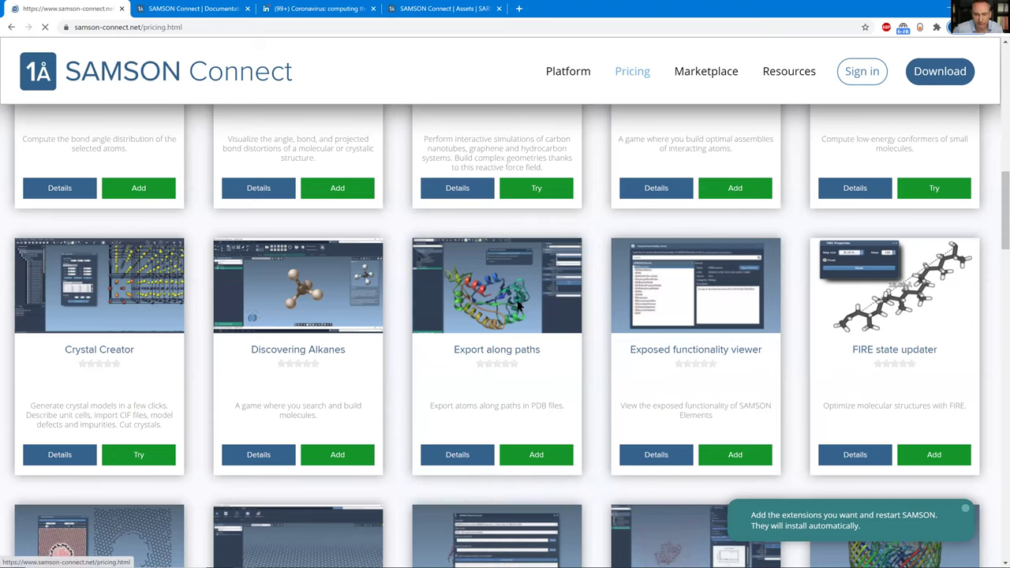
{"action": "scroll", "coordinate": [190, 345], "scroll_direction": "down", "scroll_amount": 5}
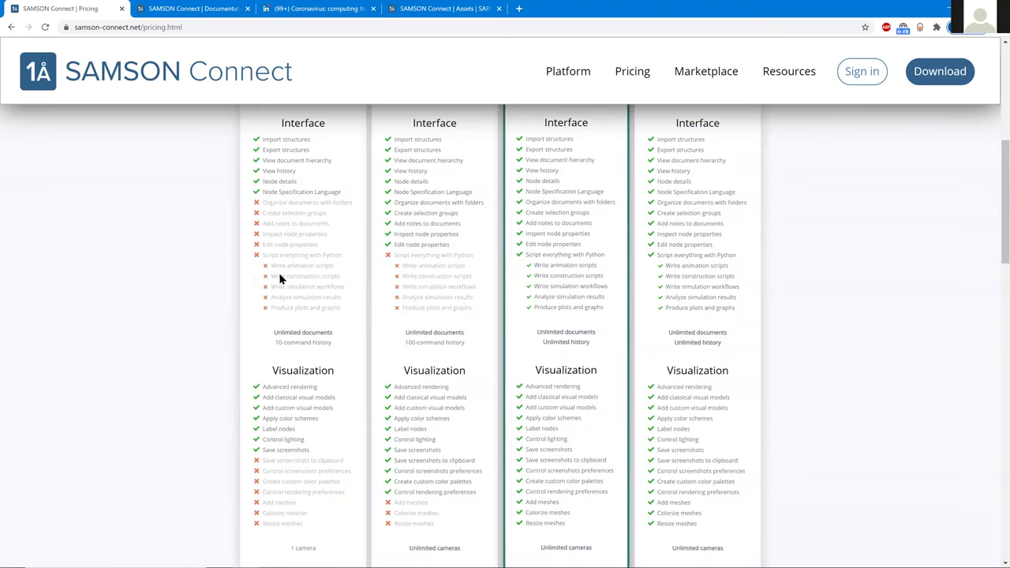
{"action": "scroll", "coordinate": [251, 333], "scroll_direction": "up", "scroll_amount": 4}
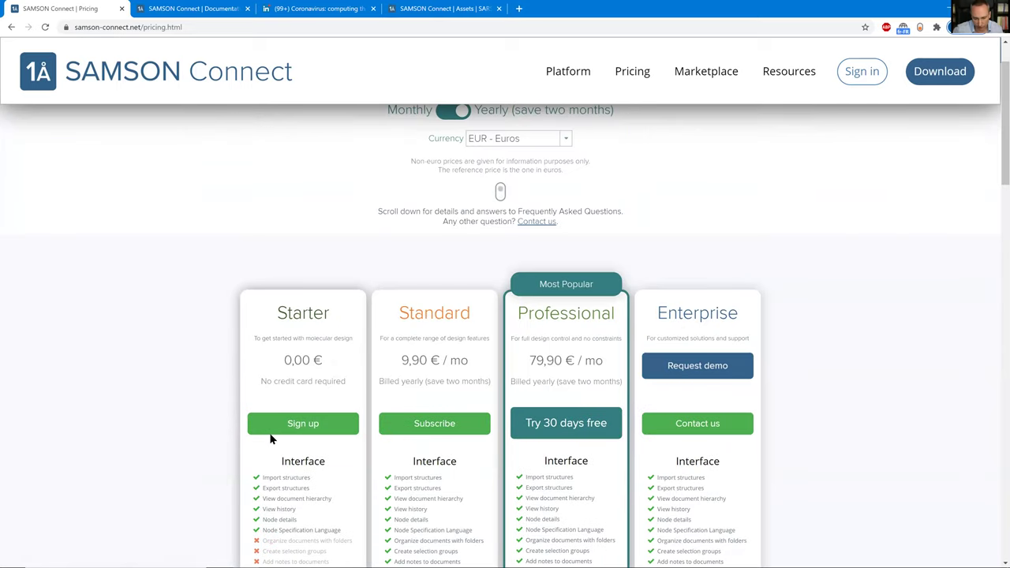
{"action": "scroll", "coordinate": [271, 439], "scroll_direction": "down", "scroll_amount": 5}
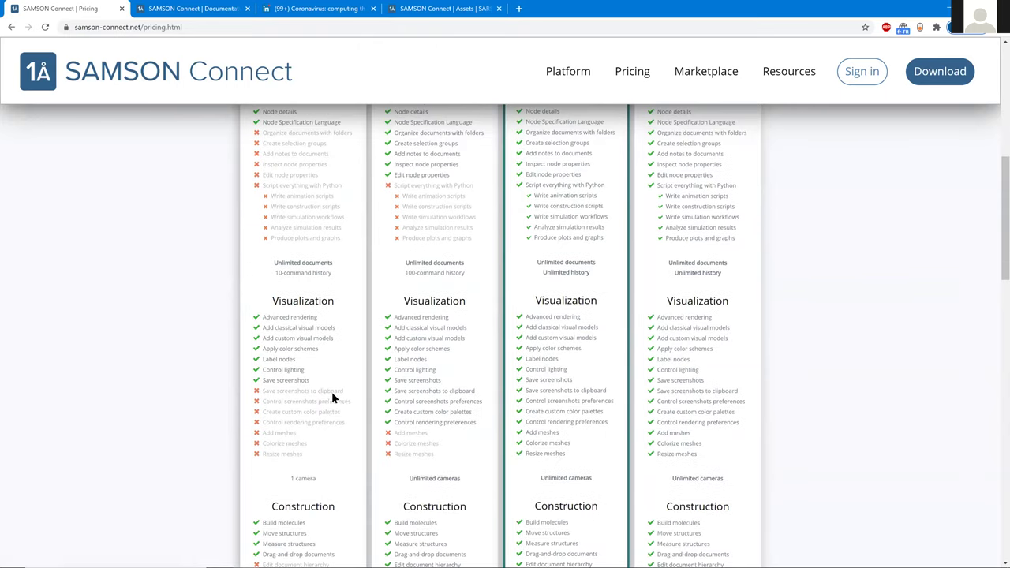
{"action": "scroll", "coordinate": [330, 399], "scroll_direction": "down", "scroll_amount": 1}
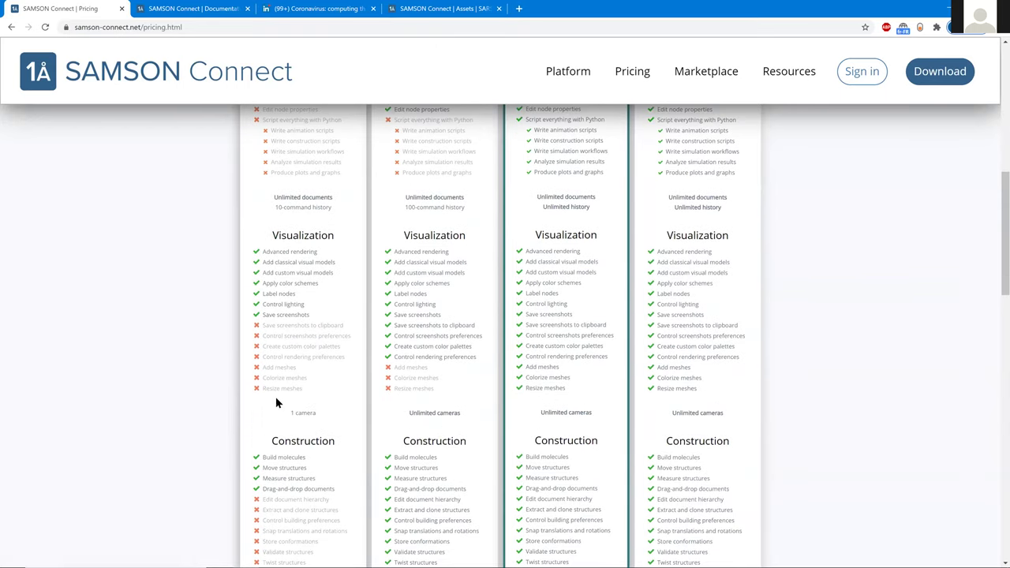
{"action": "scroll", "coordinate": [292, 385], "scroll_direction": "up", "scroll_amount": 4}
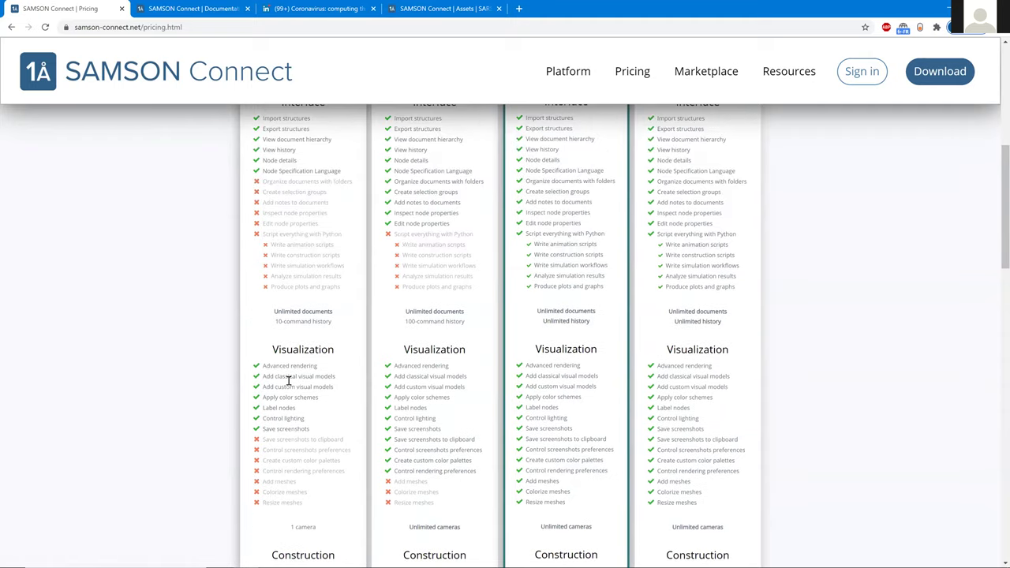
- Switch back to SAMSON and inspect the SARS-CoV-2 spike model from a slightly higher viewing angle
{"action": "key", "text": "alt+Tab"}
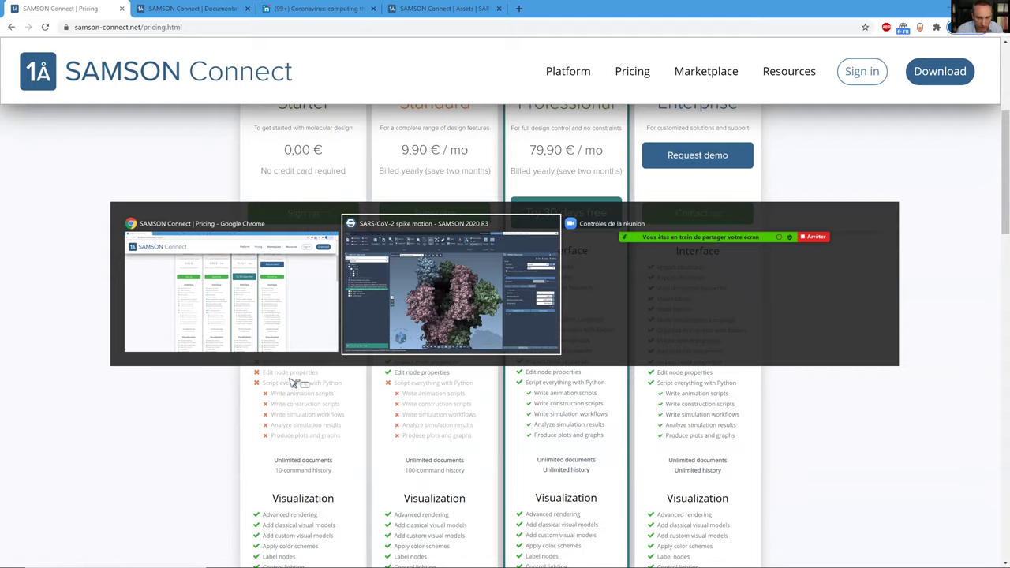
{"action": "key", "text": "alt+Tab"}
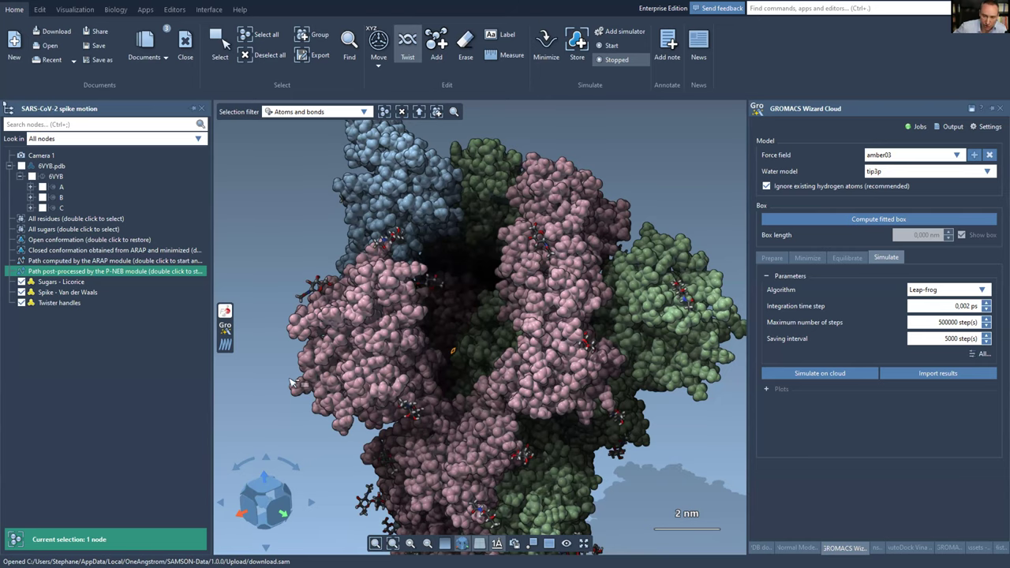
{"action": "mouse_move", "coordinate": [432, 362]}
{"action": "left_mouse_down"}
{"action": "mouse_move", "coordinate": [465, 385]}
{"action": "mouse_move", "coordinate": [431, 383]}
{"action": "mouse_move", "coordinate": [440, 361]}
{"action": "left_mouse_up"}
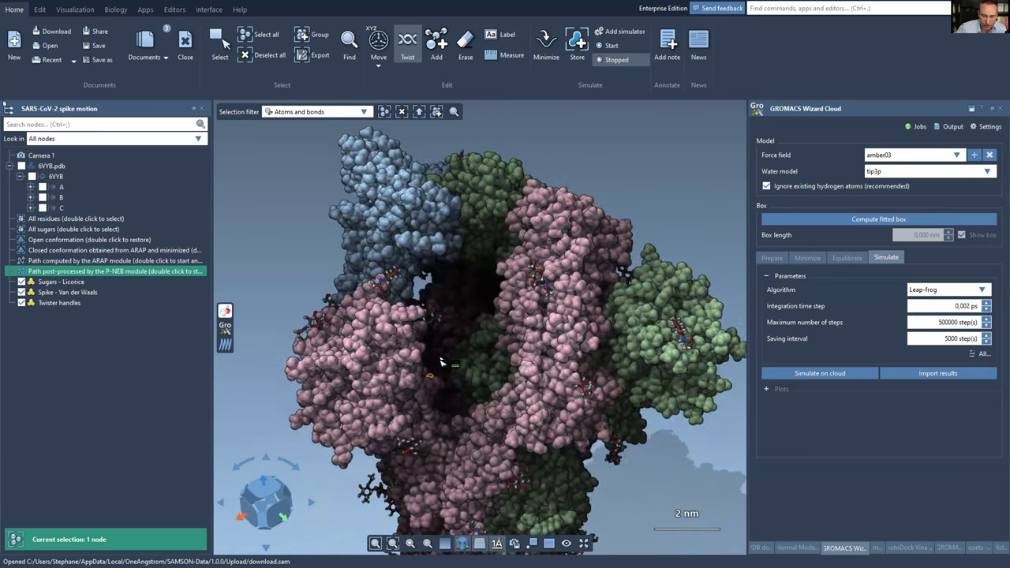
{"action": "middle_click_drag", "start_coordinate": [442, 362], "coordinate": [440, 360]}
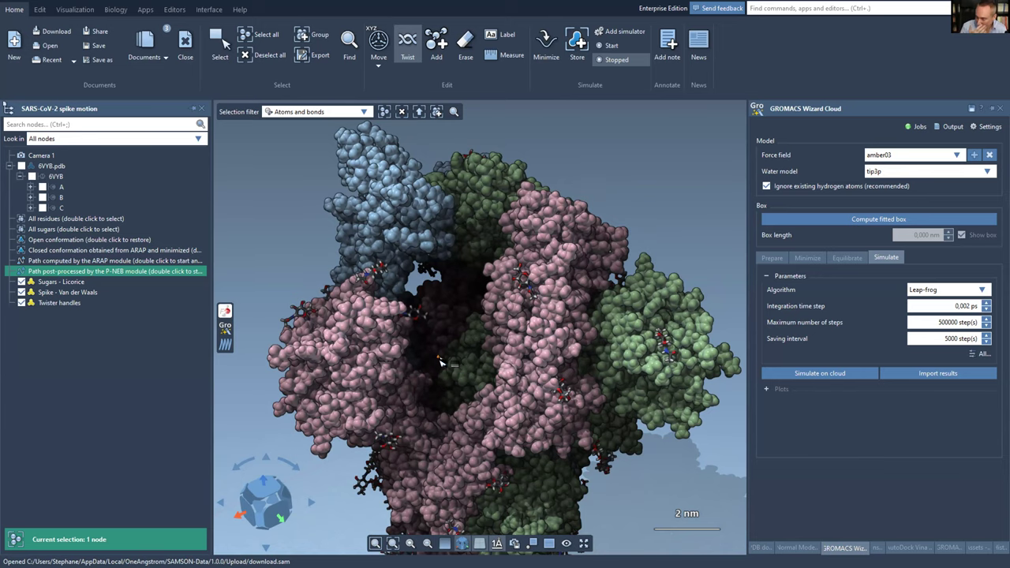